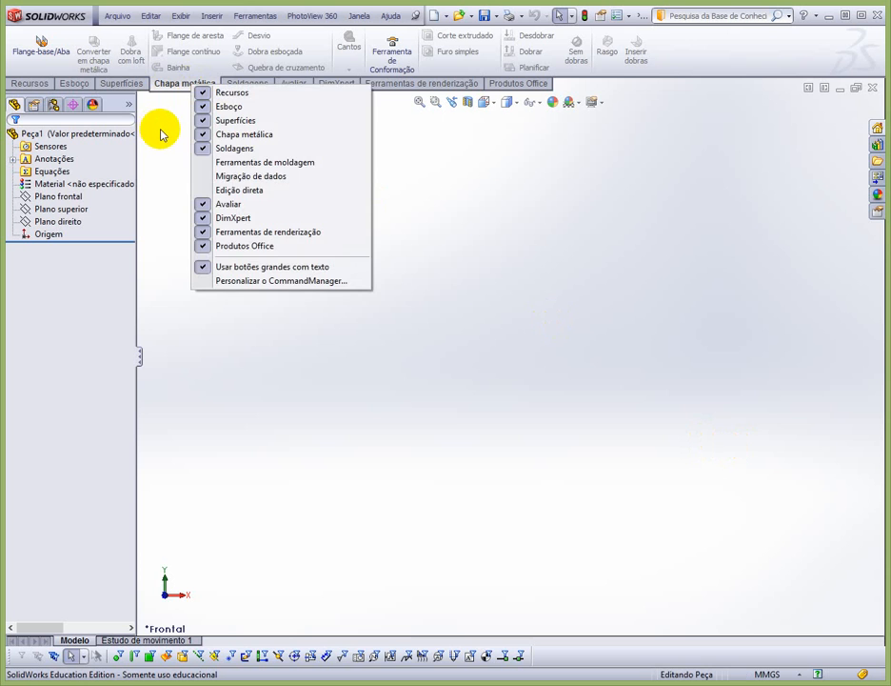
pyautogui.click(161, 134)
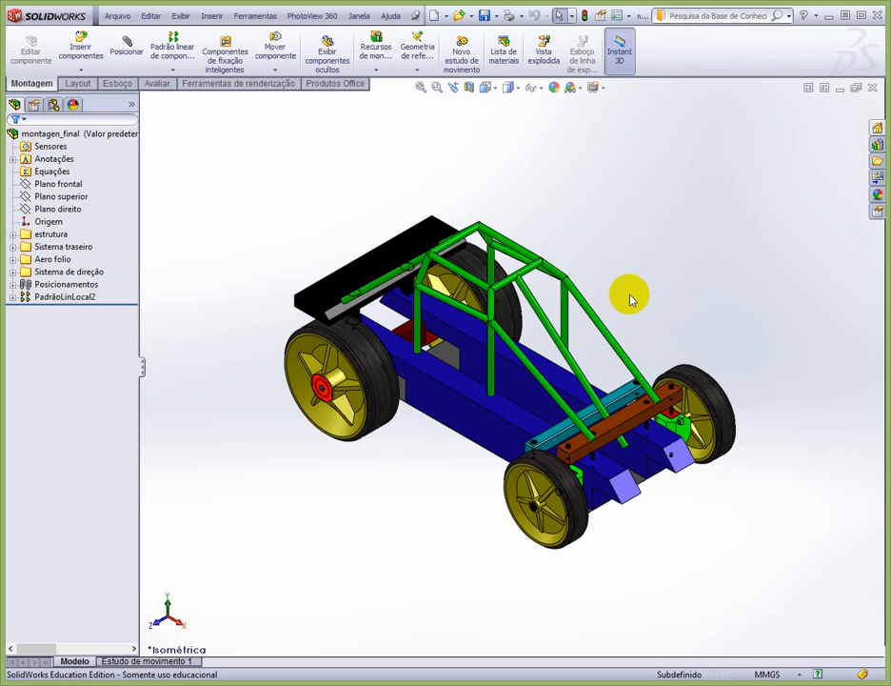
# Step: Orient the car assembly to the front view and start a line sketch on its Plano frontal
pyautogui.hotkey('ctrl', '1')
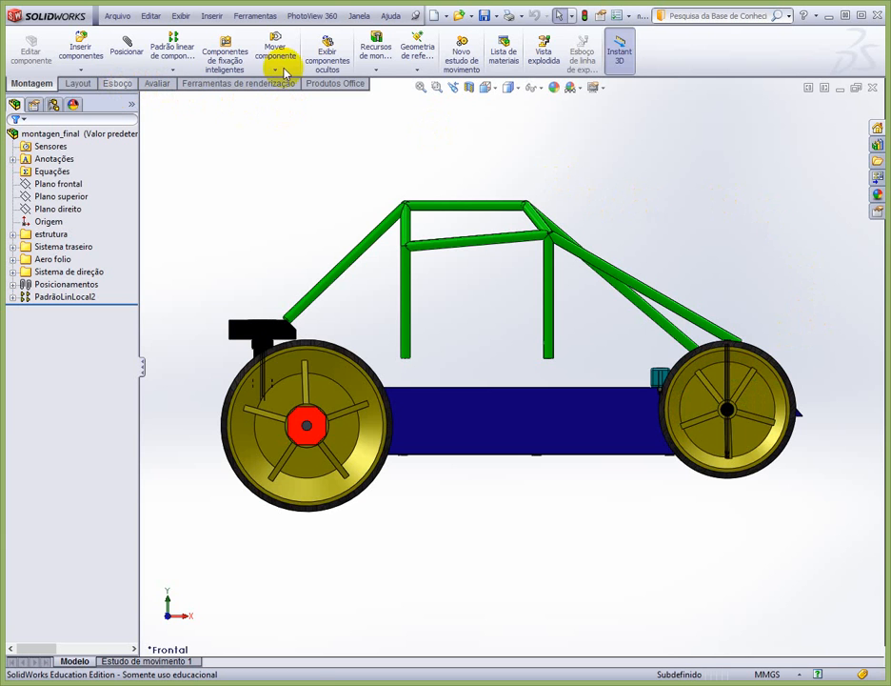
pyautogui.click(116, 85)
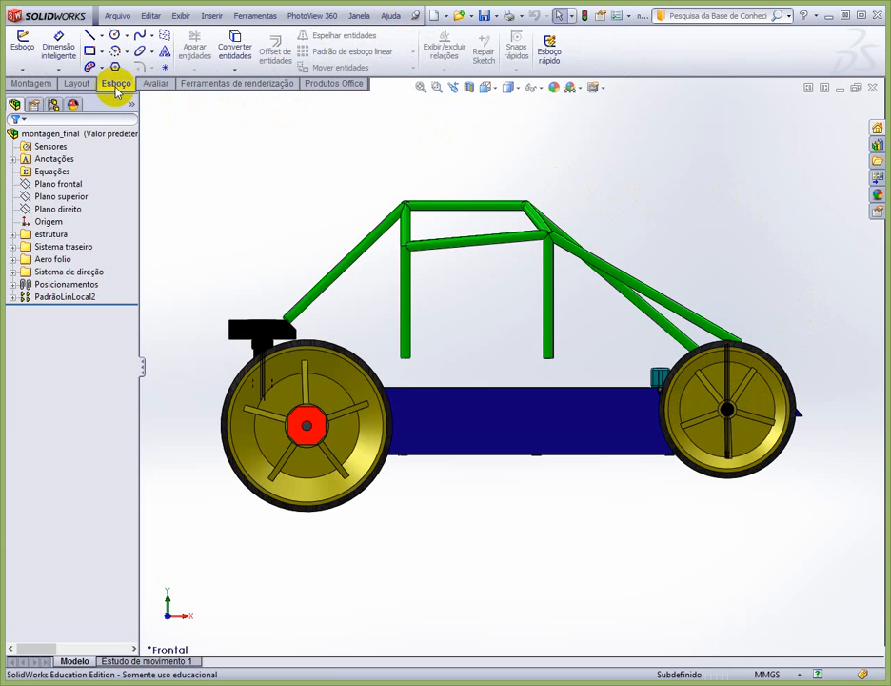
pyautogui.click(88, 35)
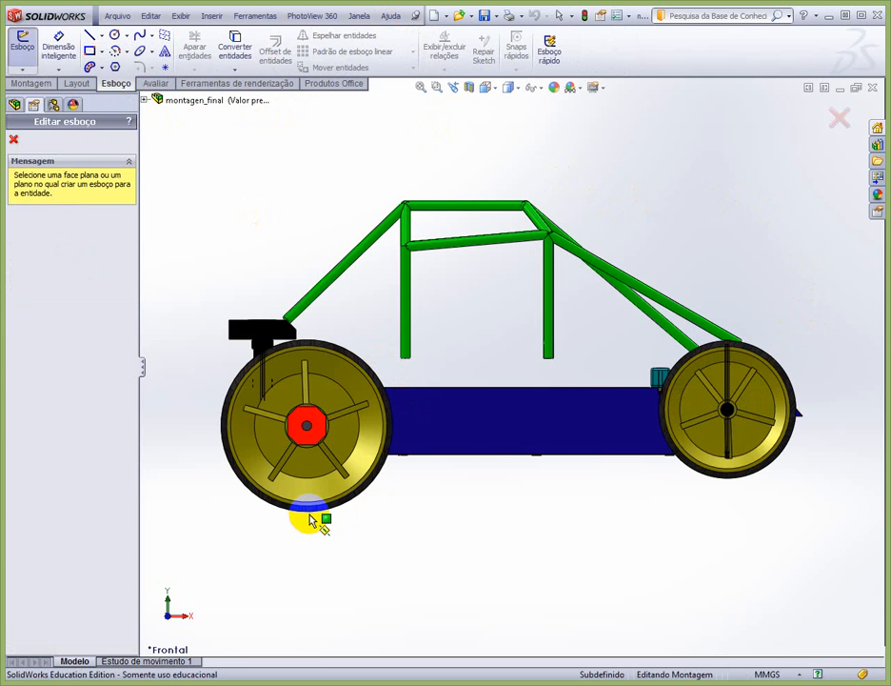
pyautogui.click(145, 100)
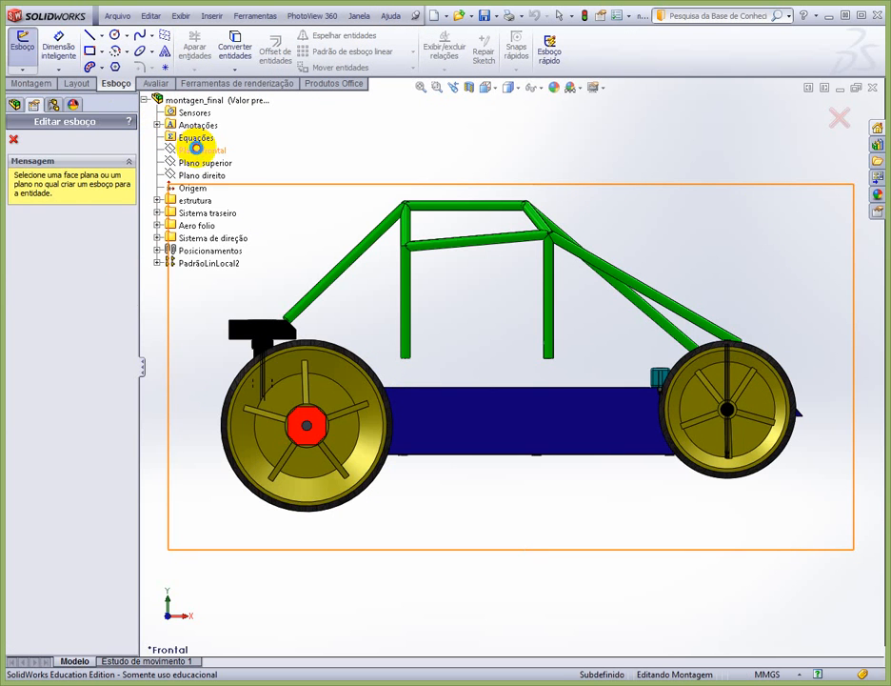
pyautogui.click(196, 150)
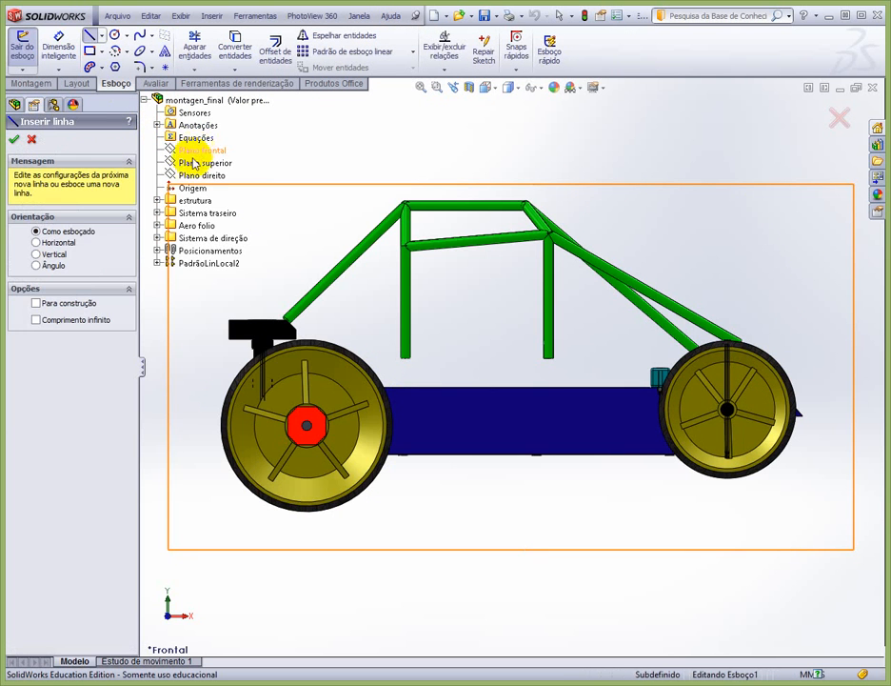
# Step: Sketch a closed outline around the car, tangent under the wheels, about 339 mm long, 167 mm high at the rear and 89 mm at the front
pyautogui.click(305, 517)
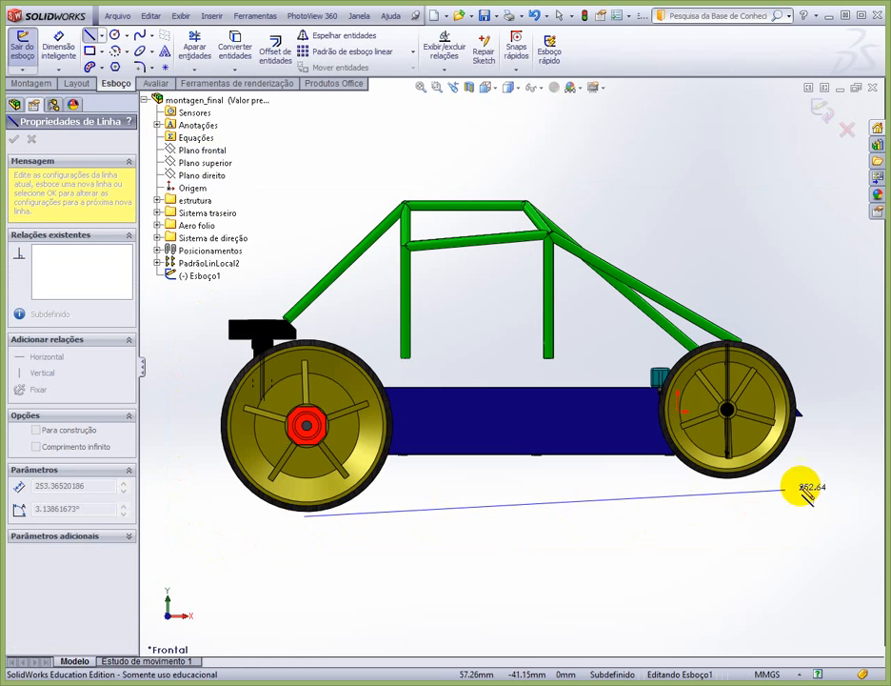
pyautogui.click(733, 477)
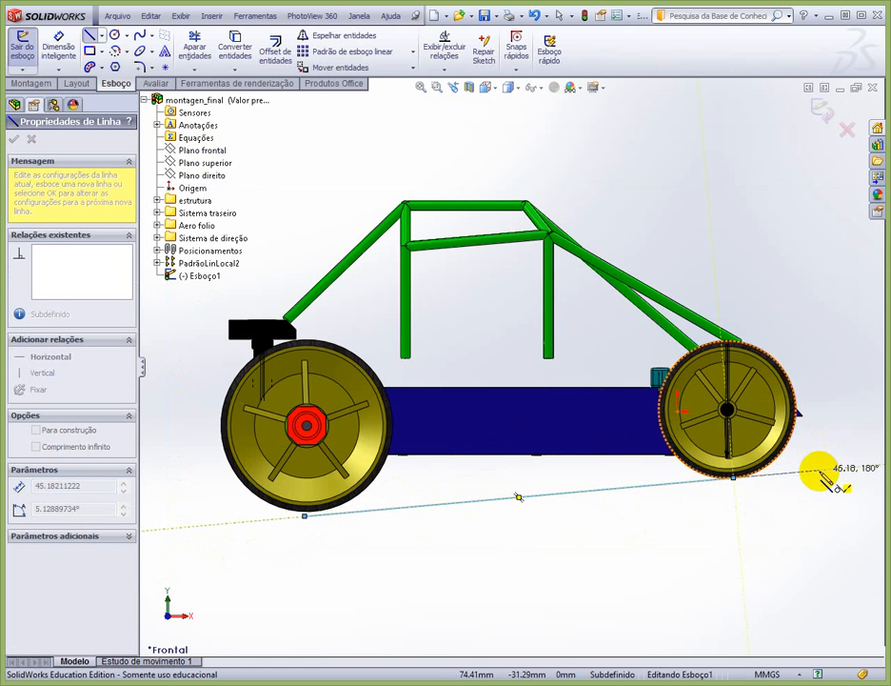
pyautogui.click(819, 470)
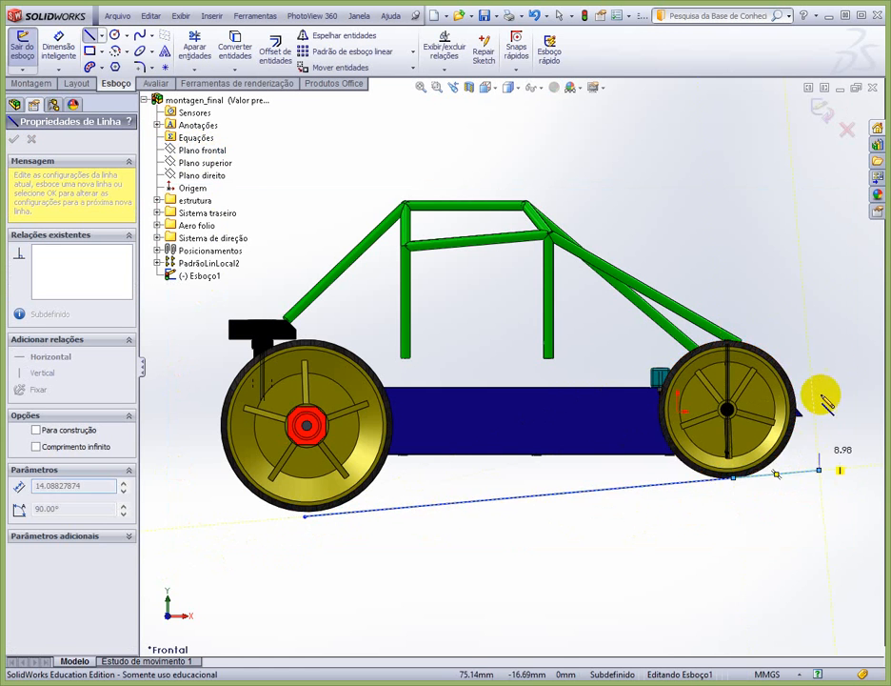
pyautogui.click(805, 300)
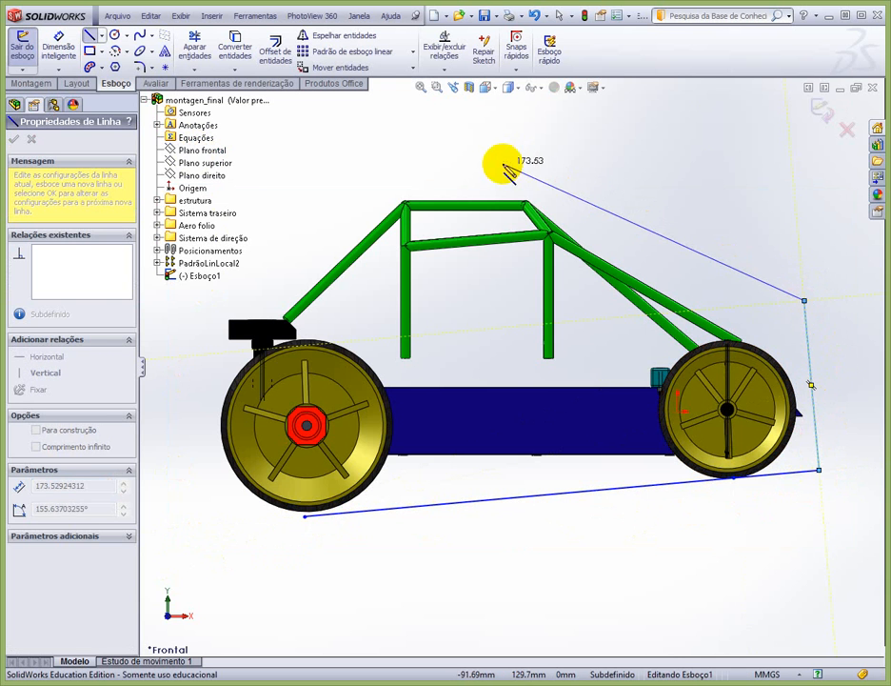
pyautogui.click(520, 179)
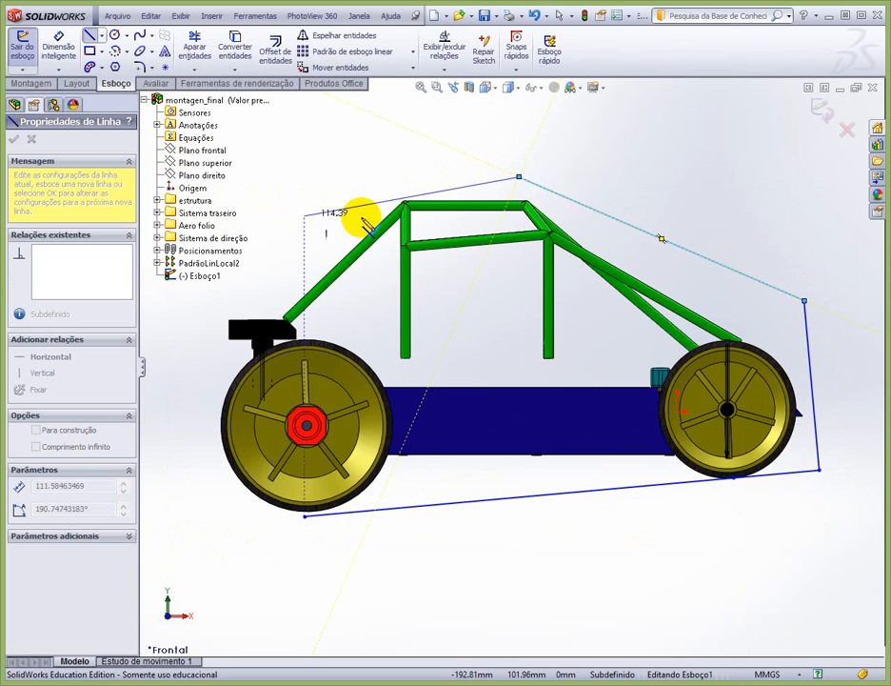
pyautogui.scroll(5, 378, 210)
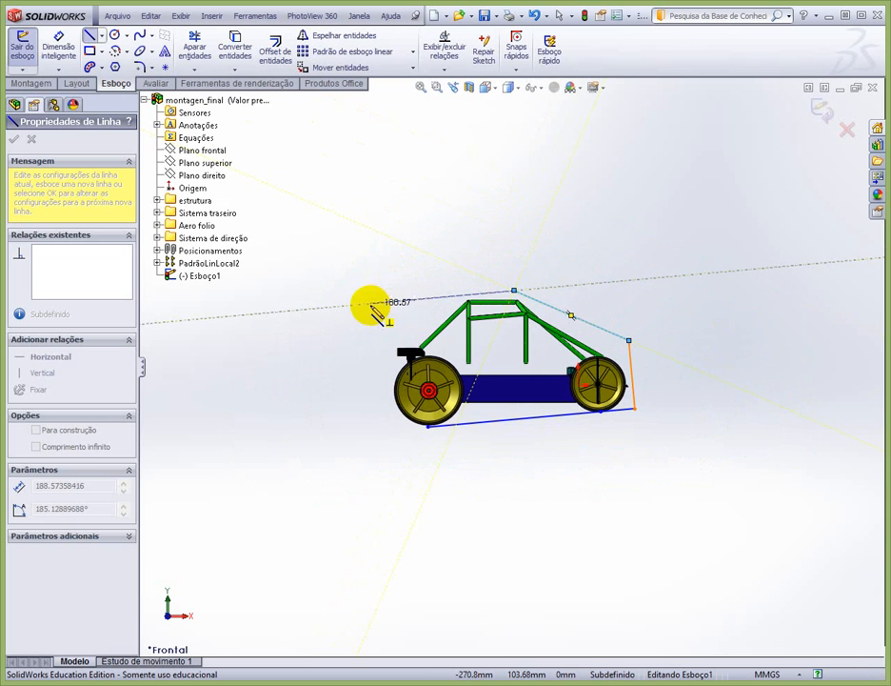
pyautogui.click(364, 303)
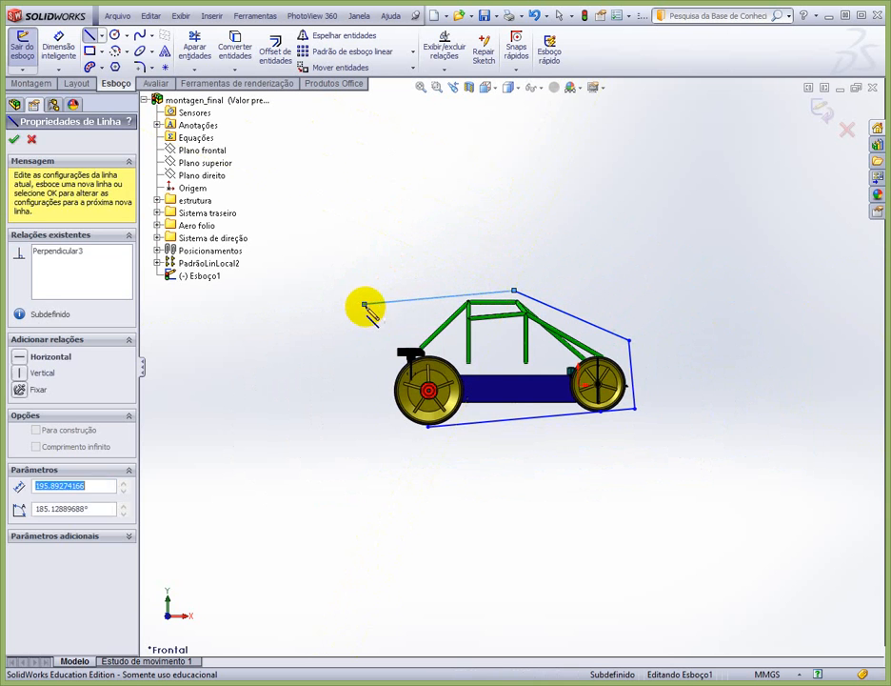
pyautogui.click(377, 431)
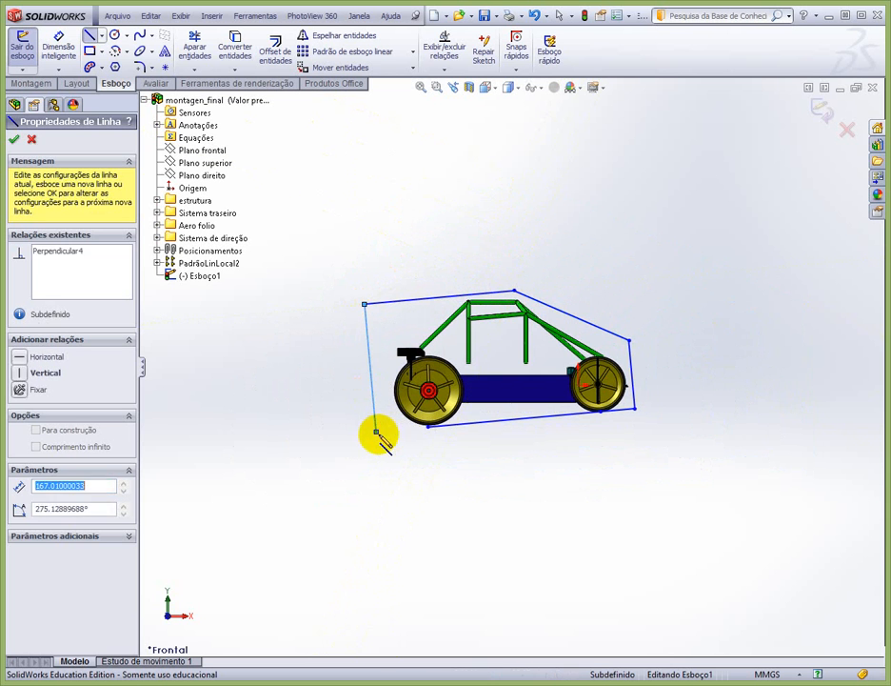
pyautogui.click(428, 424)
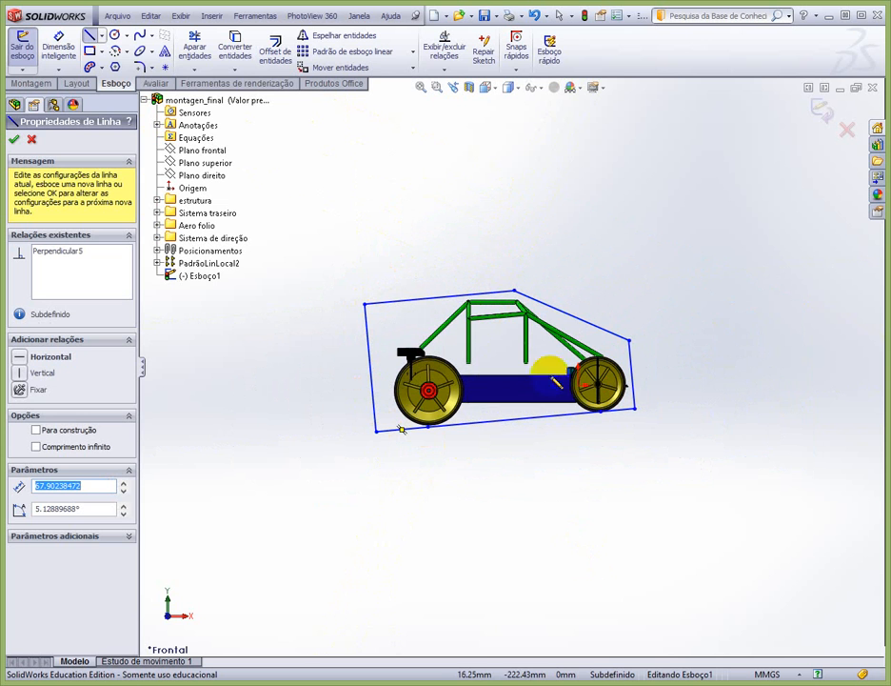
# Step: Measure the distance between the outline's rear and front lines, then clear the measured selection
pyautogui.click(157, 83)
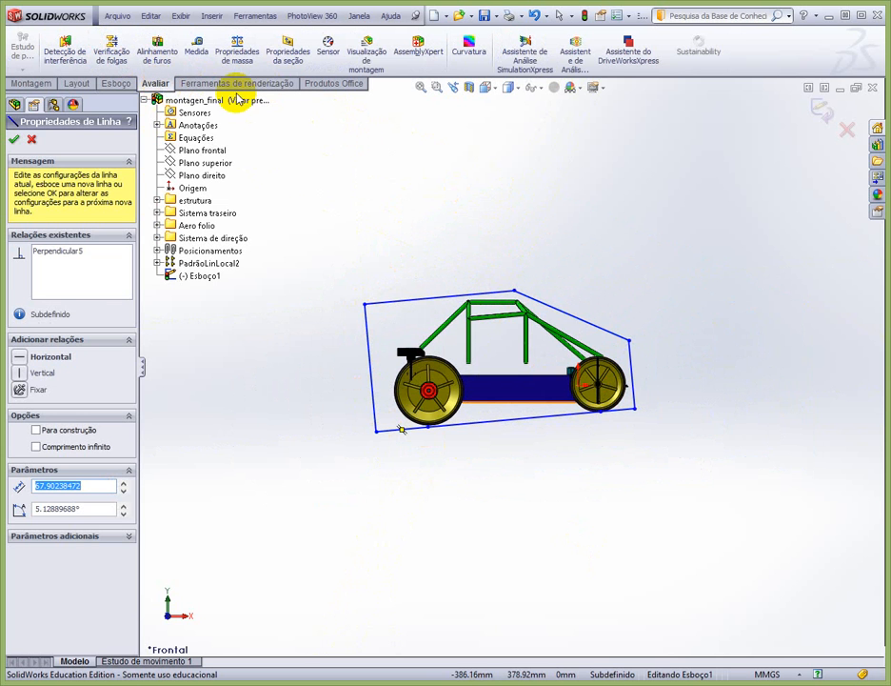
pyautogui.click(208, 55)
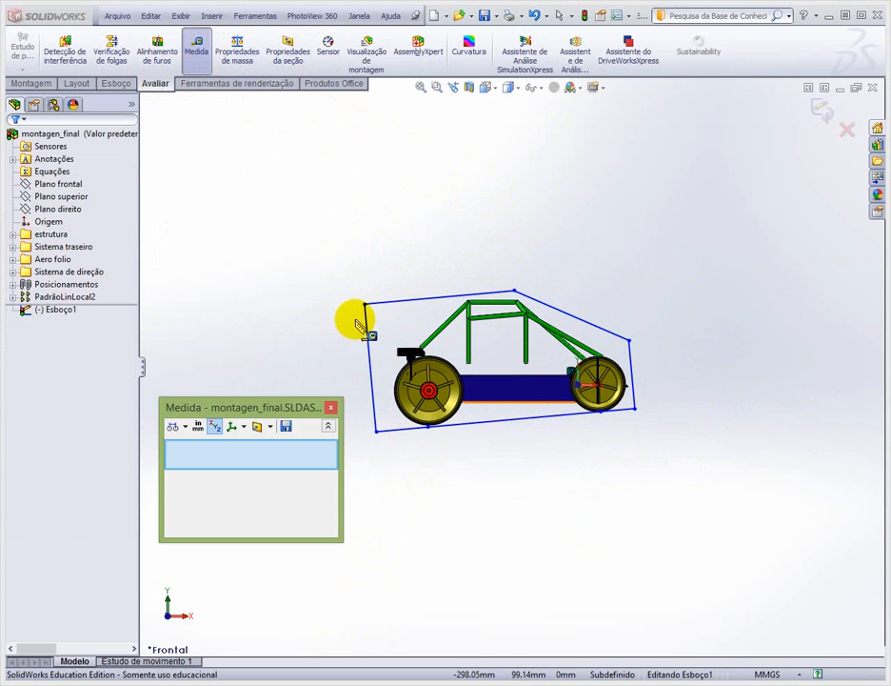
pyautogui.click(366, 328)
pyautogui.click(633, 374)
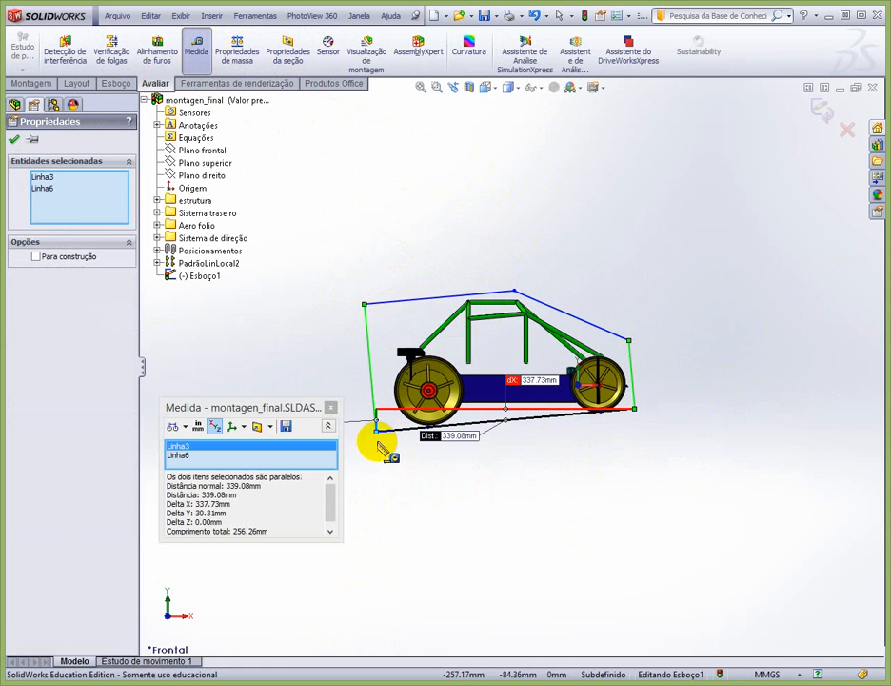
pyautogui.click(37, 179)
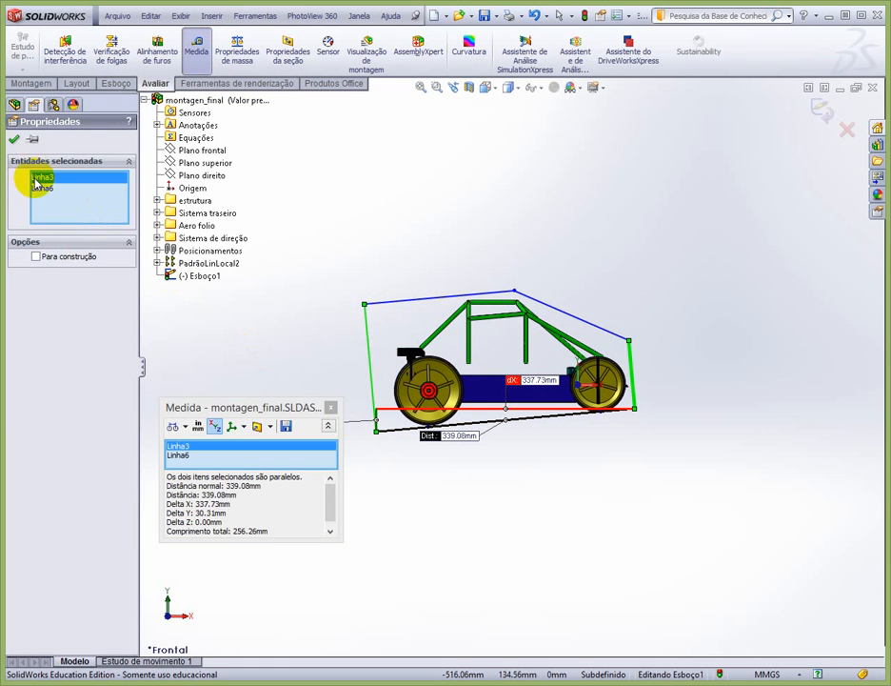
pyautogui.press('Delete')
pyautogui.click(44, 178)
pyautogui.press('Delete')
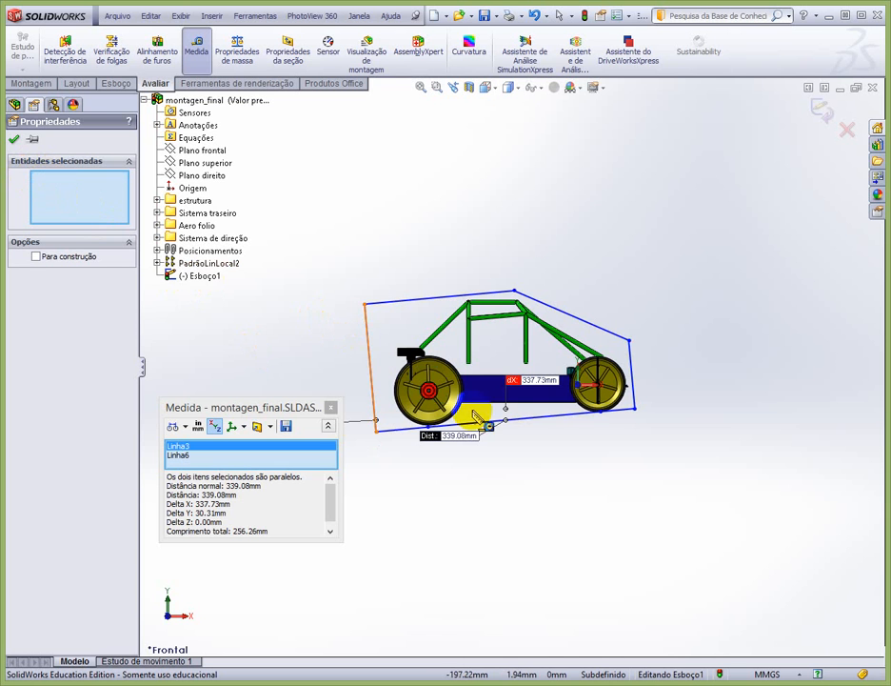
# Step: Measure the lengths of the outline's rear line and front line one after the other
pyautogui.click(373, 398)
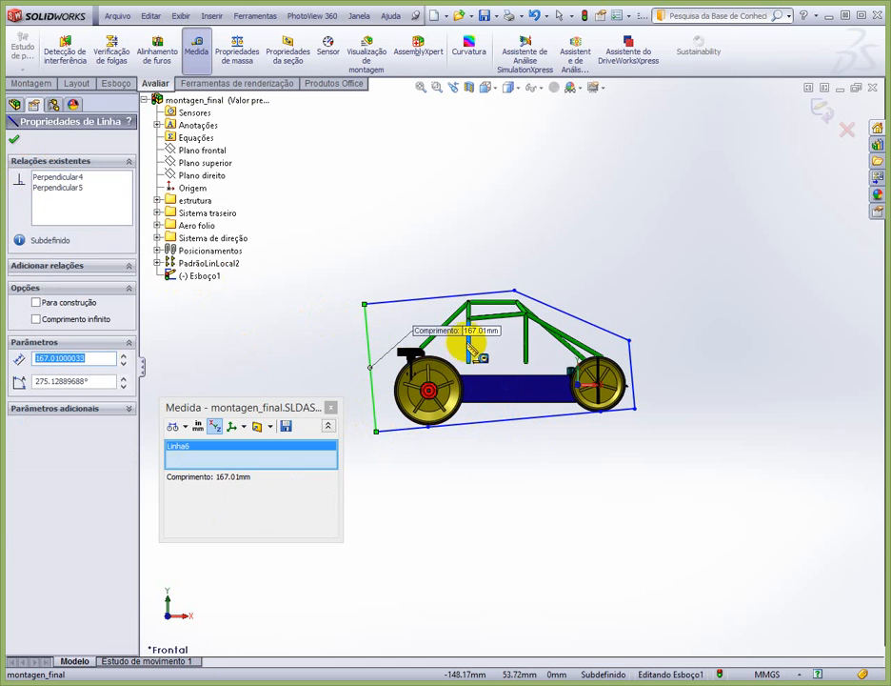
pyautogui.click(303, 448)
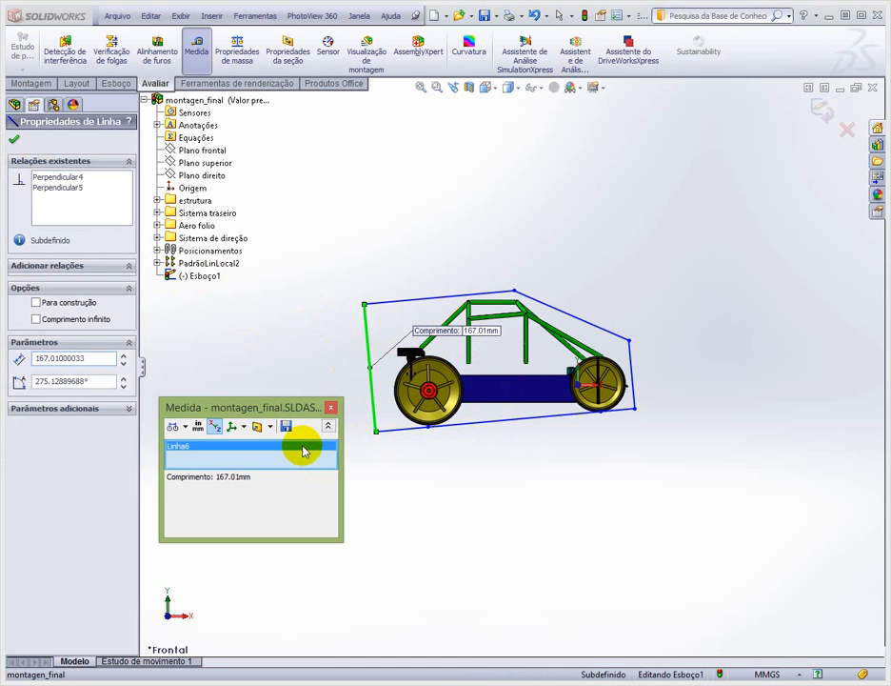
pyautogui.press('Delete')
pyautogui.click(631, 373)
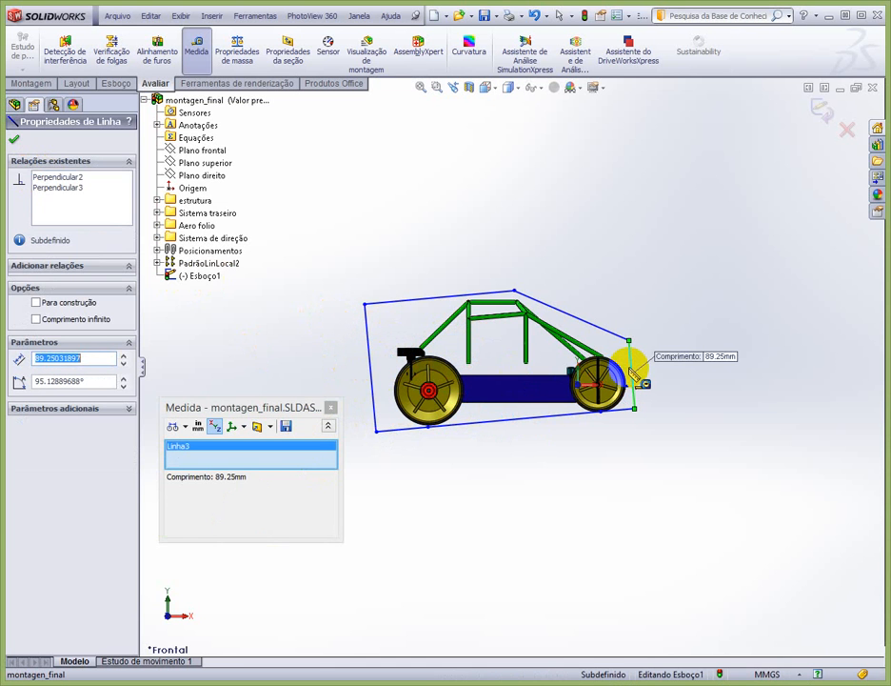
pyautogui.click(320, 448)
pyautogui.press('Delete')
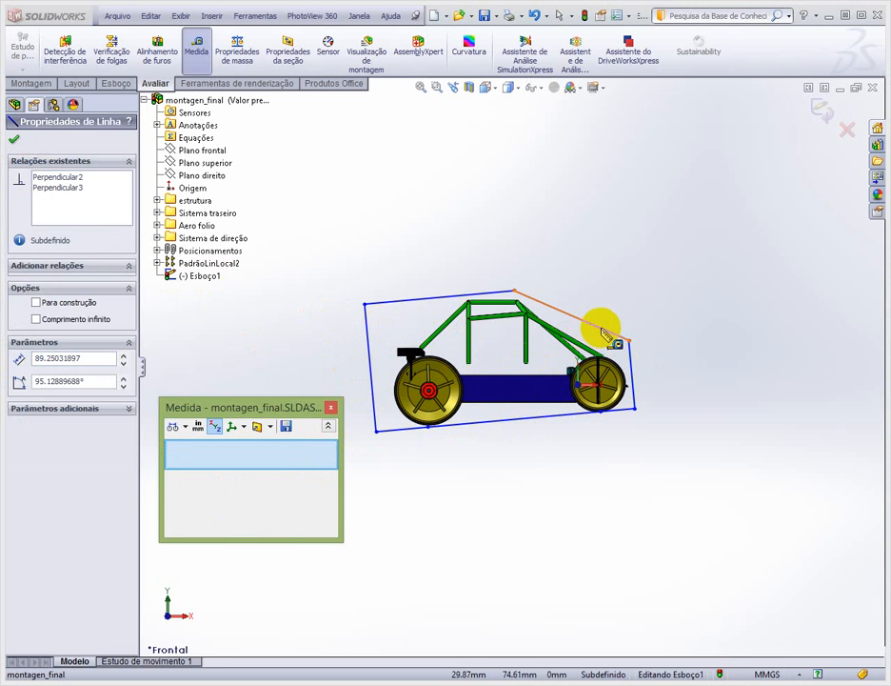
# Step: Measure the angle between the outline's sloped line and its front line, and leave the Measure tool
pyautogui.click(604, 328)
pyautogui.click(632, 371)
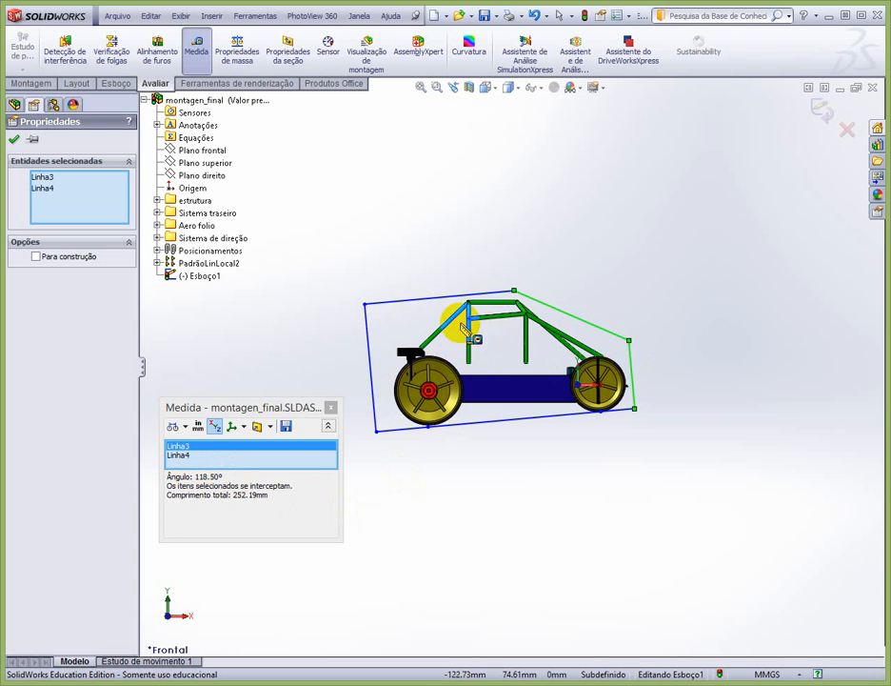
pyautogui.click(197, 56)
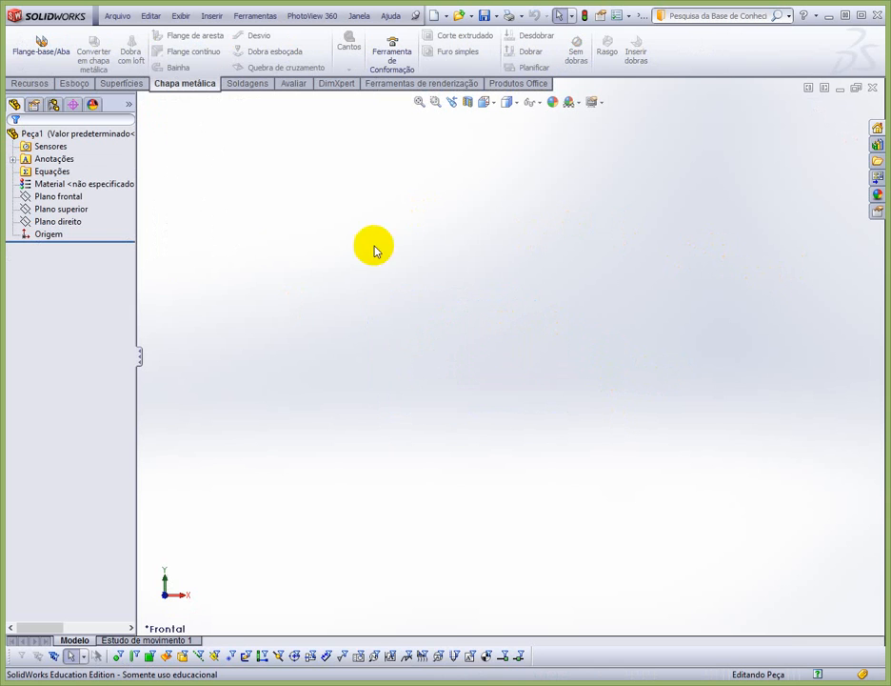
# Step: Start an extruded boss/base in the empty part Peça1 with its sketch on Plano frontal
pyautogui.click(31, 83)
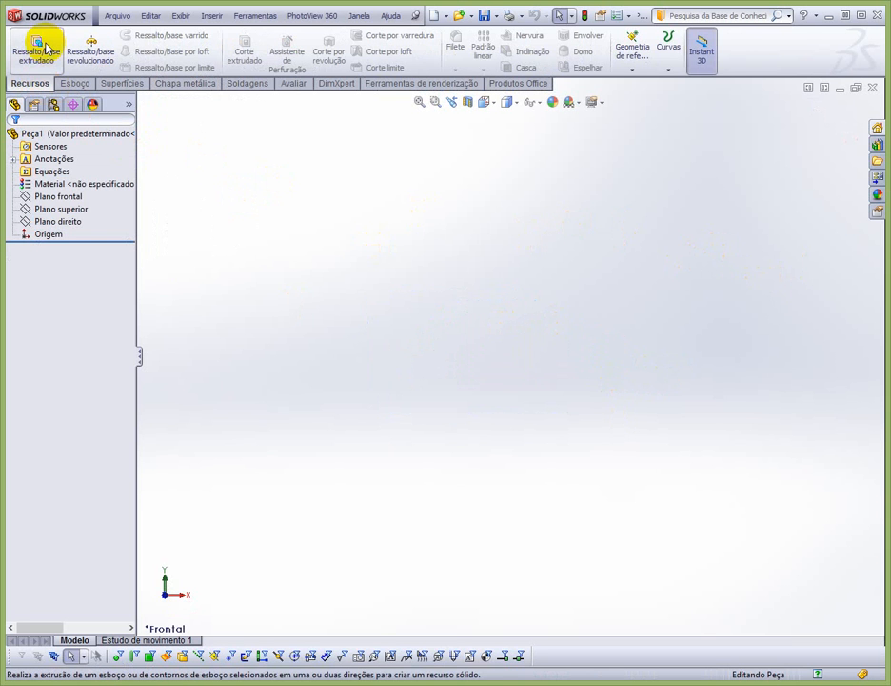
pyautogui.click(44, 48)
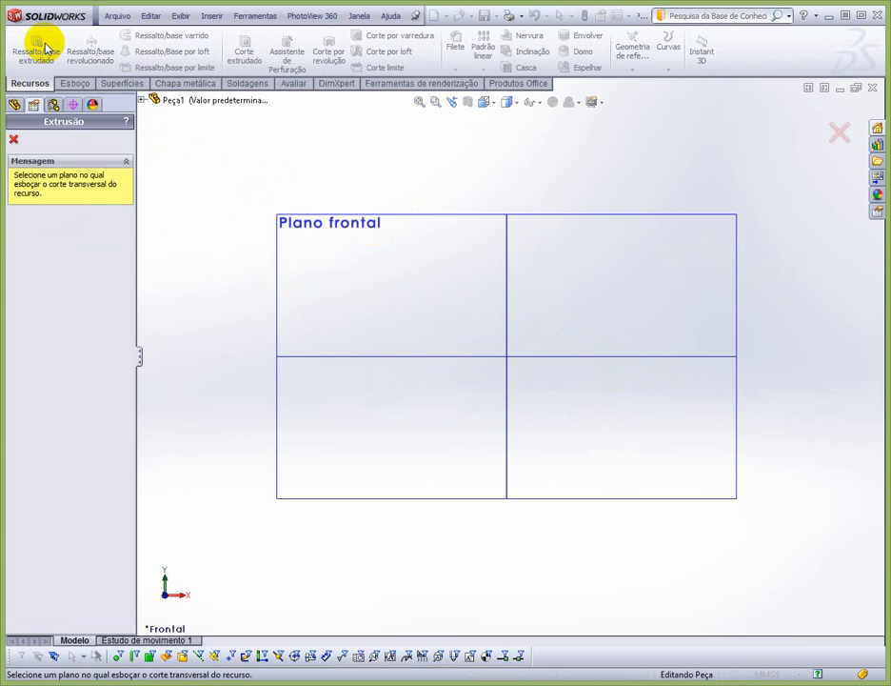
pyautogui.click(363, 267)
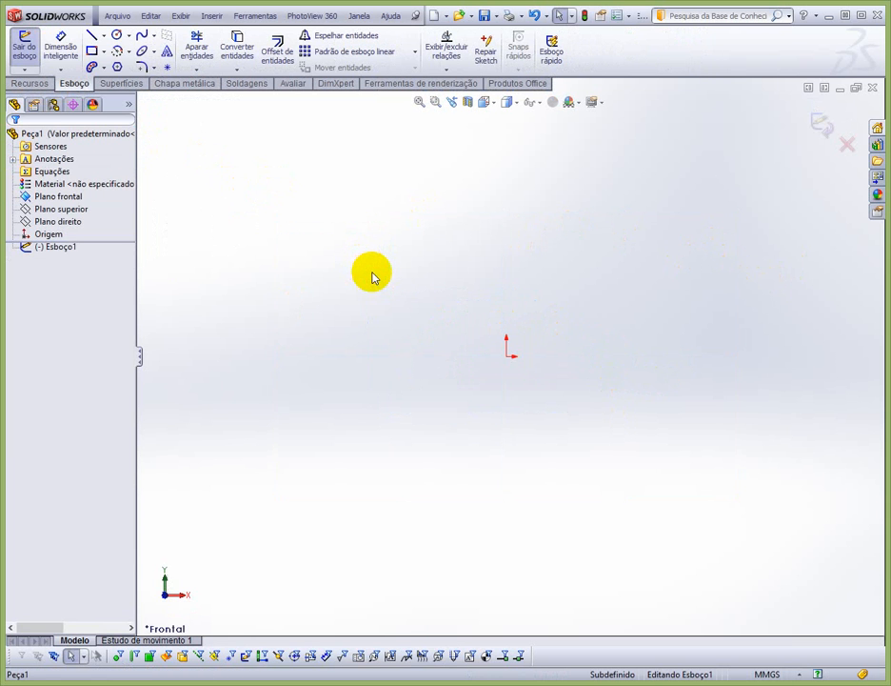
# Step: Sketch a closed outline from the origin: base about 339 mm, front about 88 mm, slope about 187 mm, horizontal top, and vertical rear about 198 mm
pyautogui.click(93, 38)
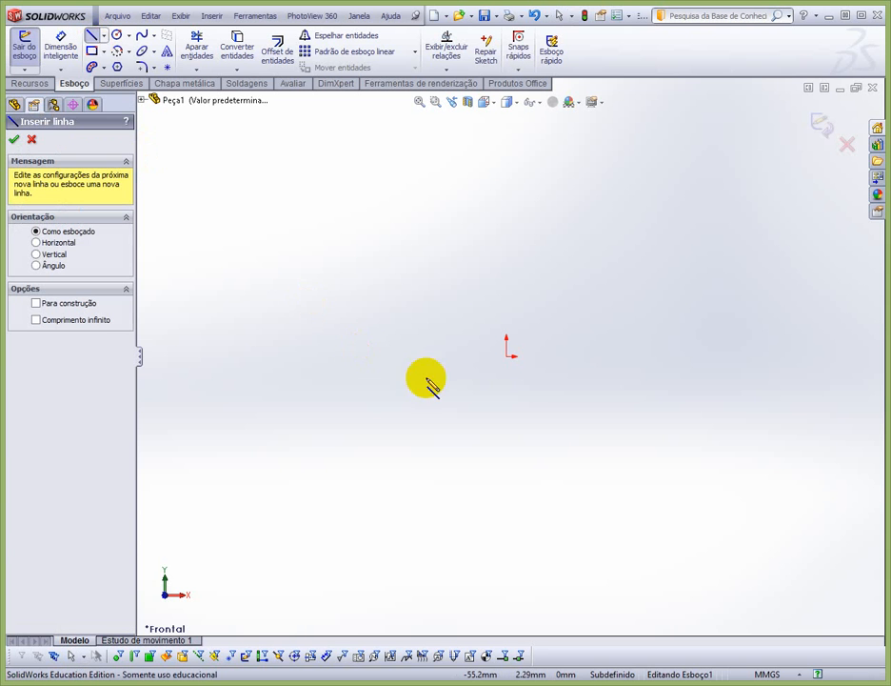
pyautogui.click(506, 356)
pyautogui.scroll(5, 226, 358)
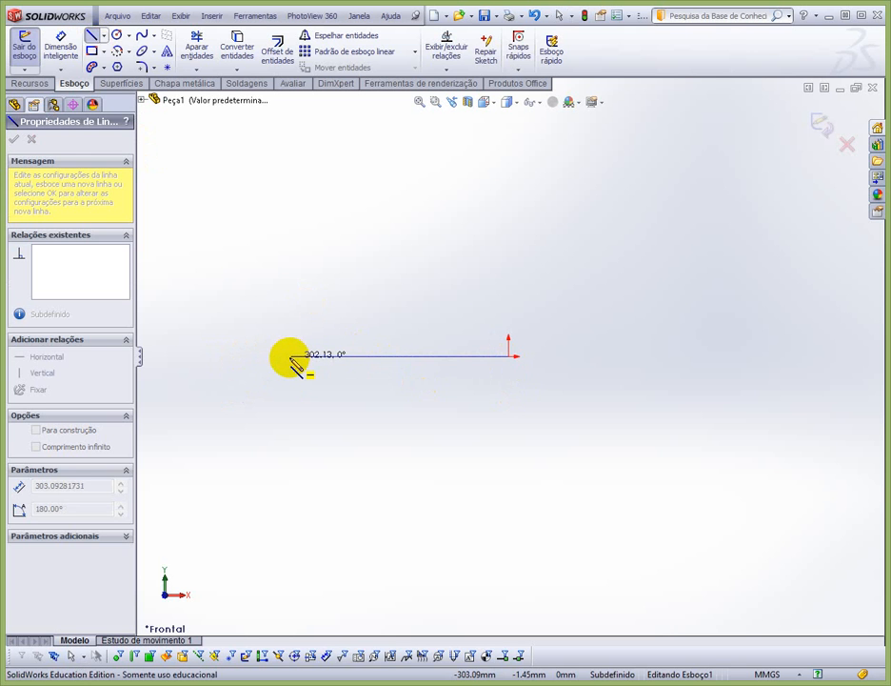
pyautogui.click(265, 356)
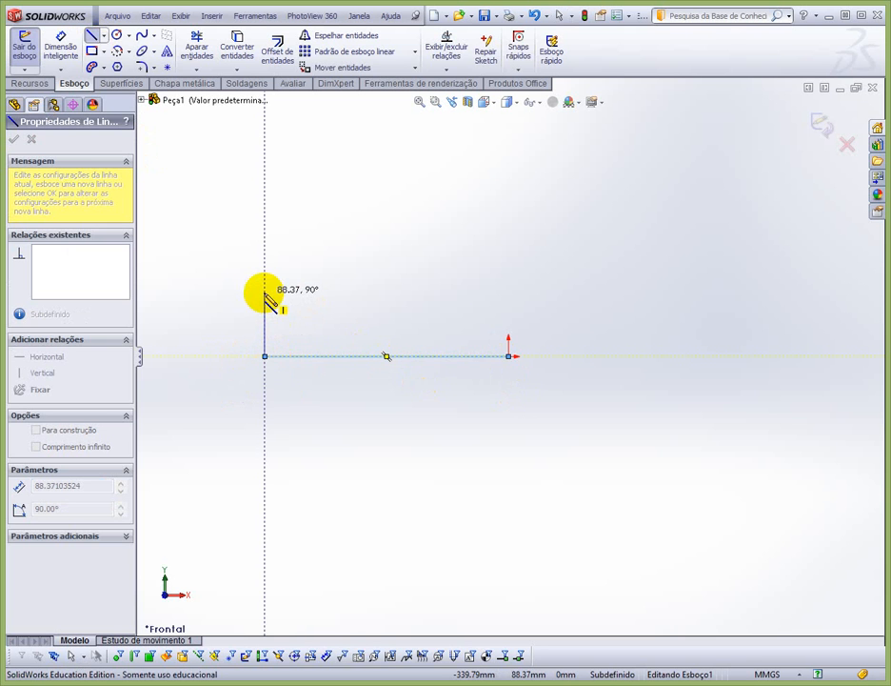
pyautogui.click(265, 293)
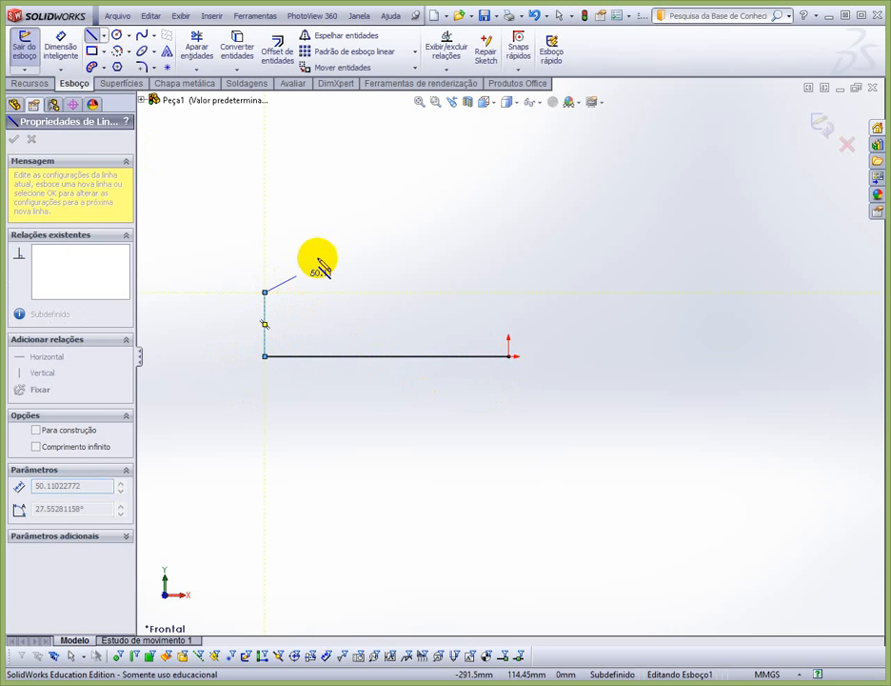
pyautogui.click(373, 214)
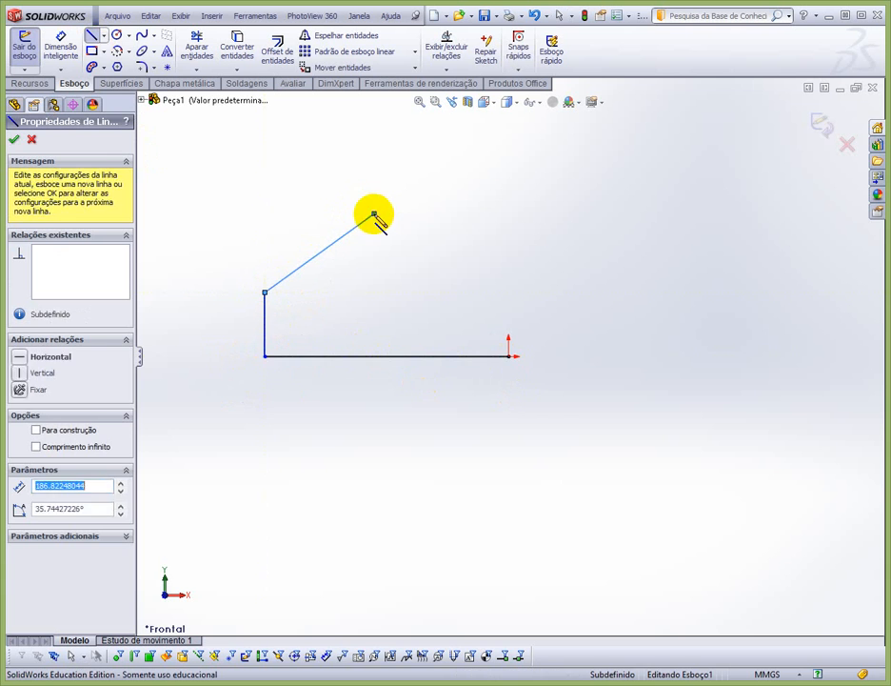
pyautogui.click(508, 214)
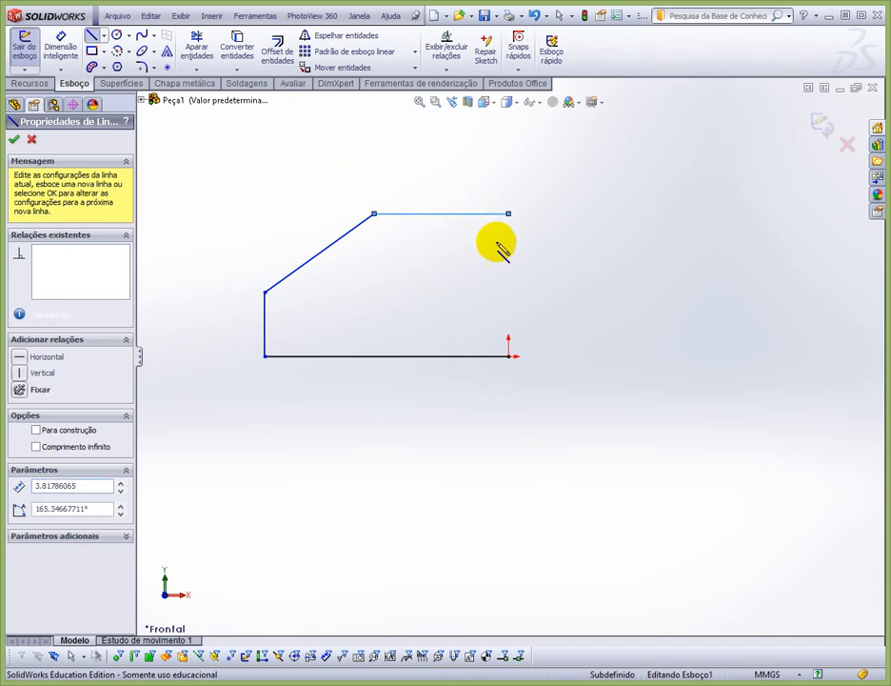
pyautogui.click(509, 356)
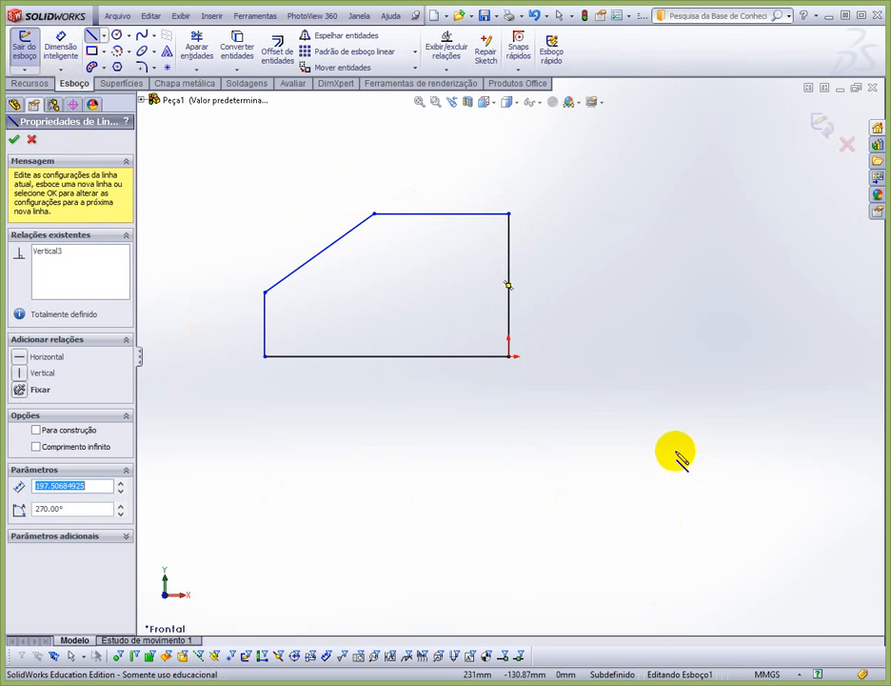
pyautogui.moveTo(675, 454); pyautogui.dragTo(678, 400, button='right')
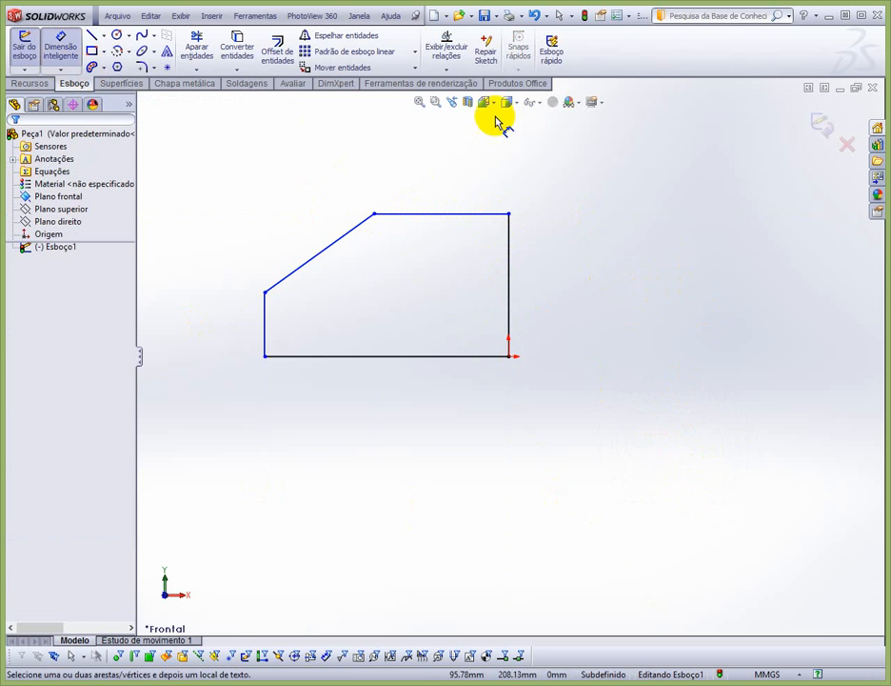
# Step: Look at the mouse gesture assignments in the customization settings and leave them without changes
pyautogui.click(630, 17)
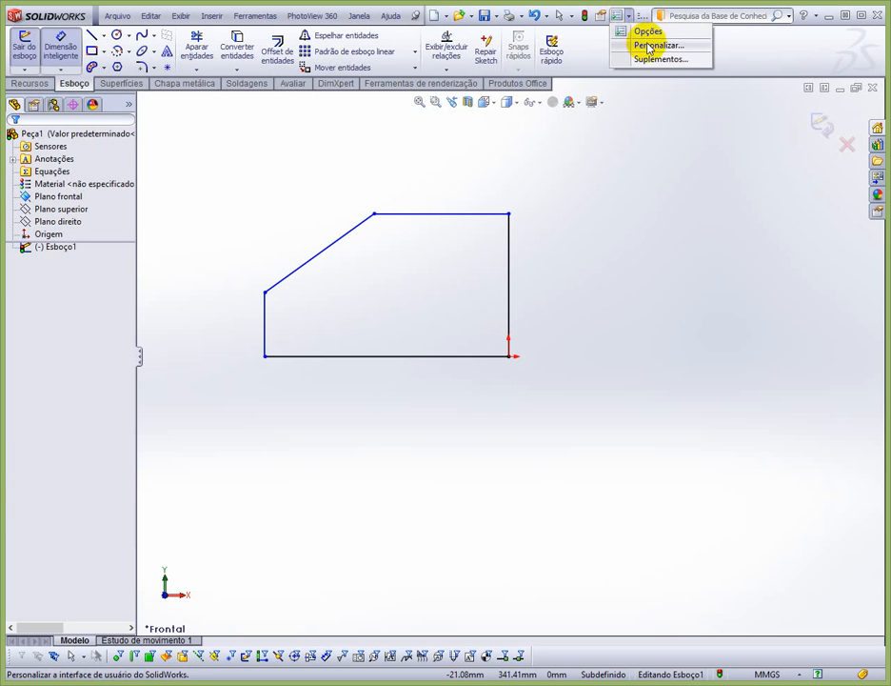
pyautogui.click(647, 45)
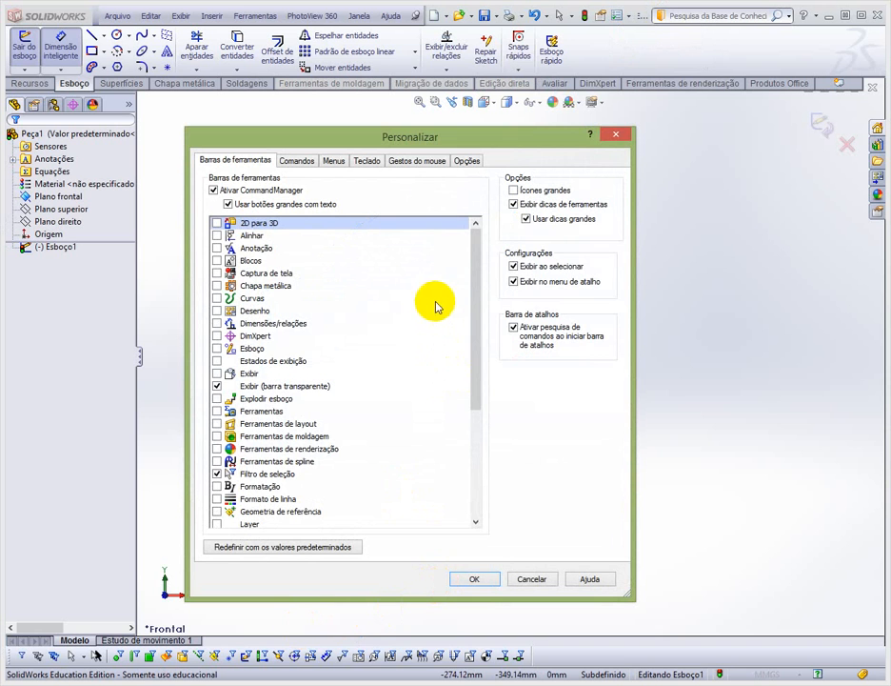
pyautogui.click(417, 162)
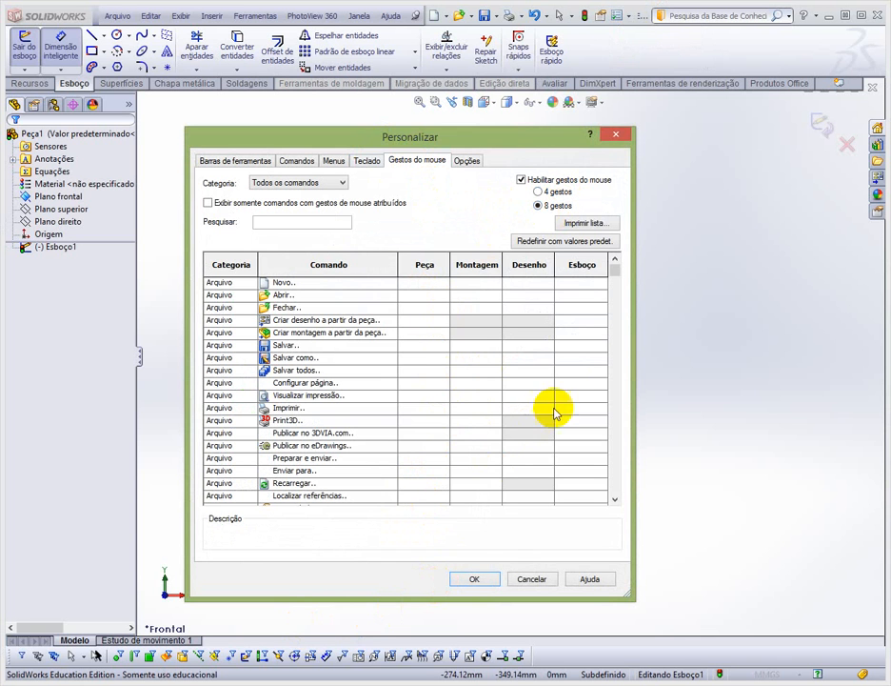
pyautogui.click(531, 577)
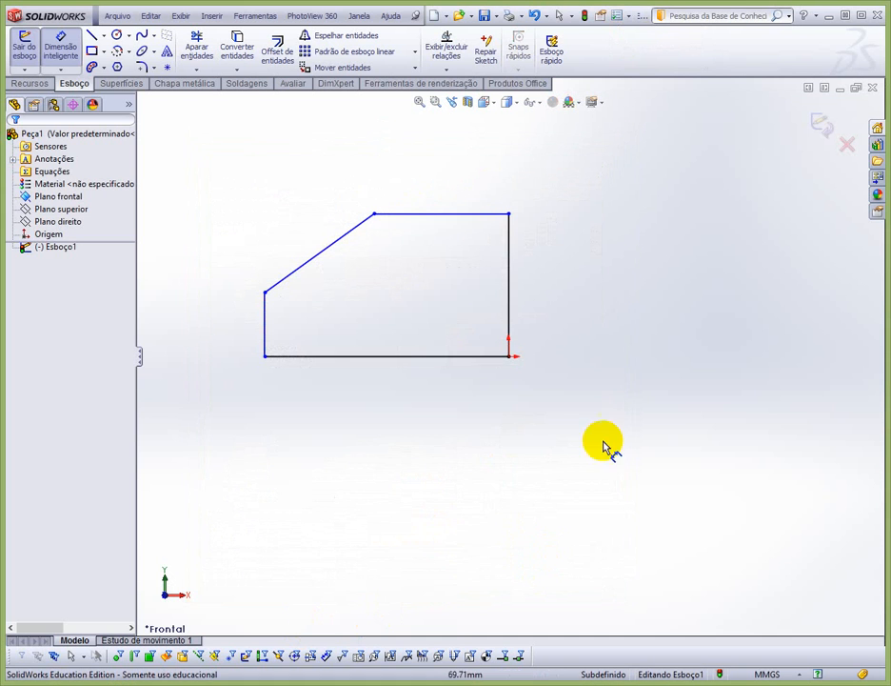
# Step: Dimension the outline's base line to 320 mm and its short vertical front line to 60 mm
pyautogui.click(464, 357)
pyautogui.click(389, 432)
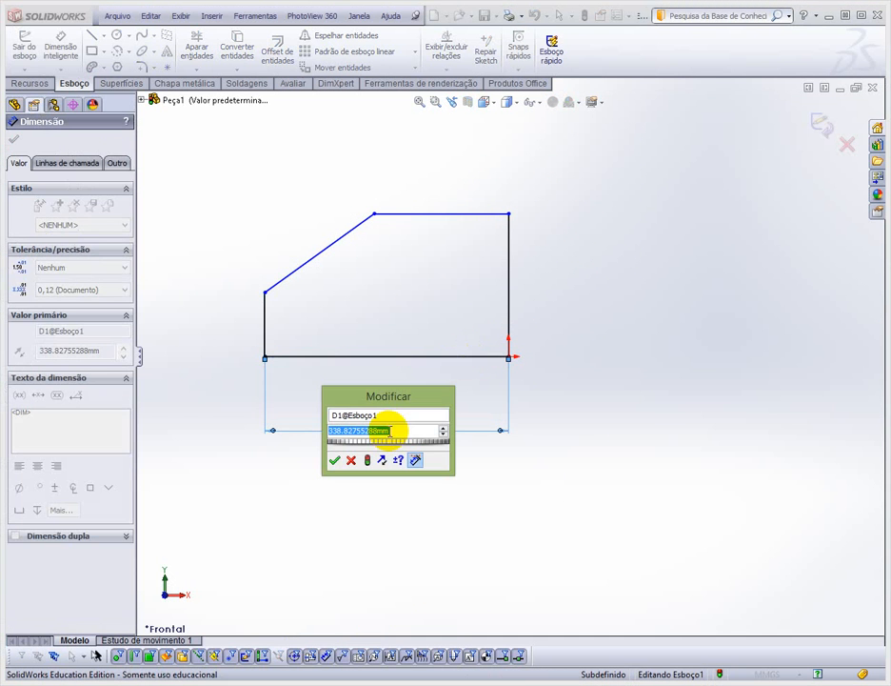
pyautogui.write('120')
pyautogui.press('Return')
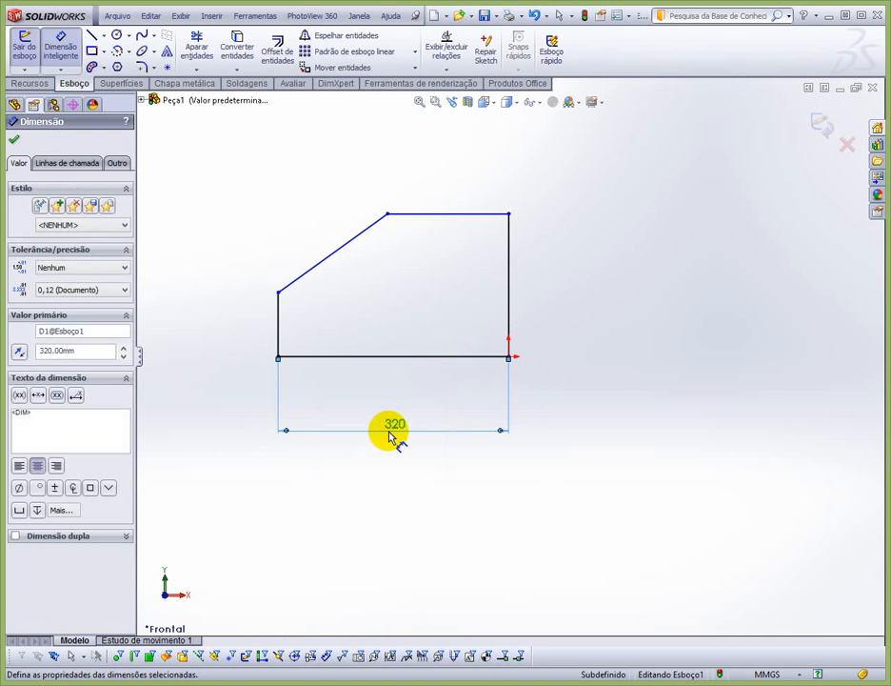
pyautogui.click(279, 324)
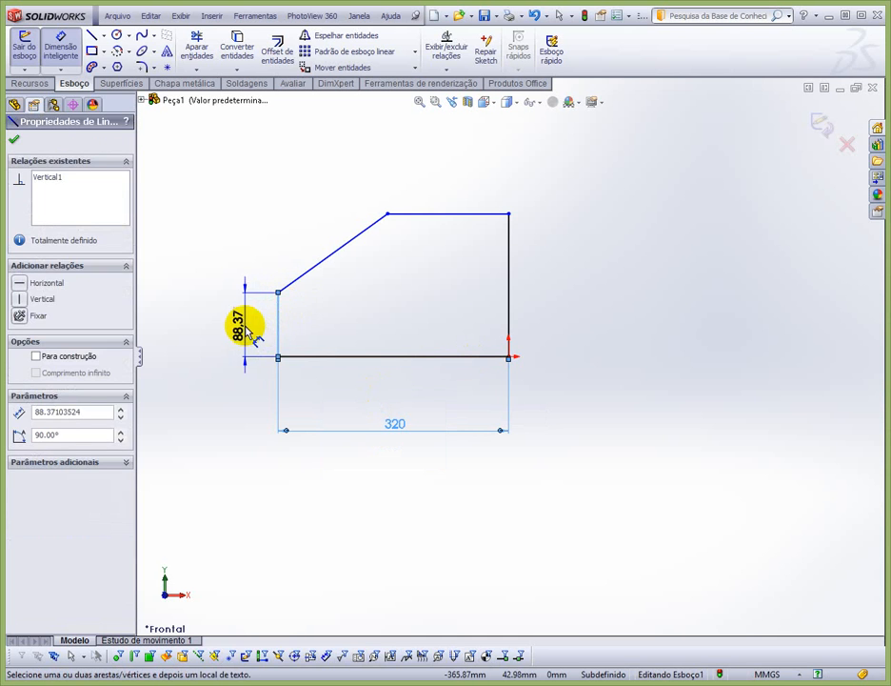
pyautogui.click(253, 332)
pyautogui.write('60')
pyautogui.press('Return')
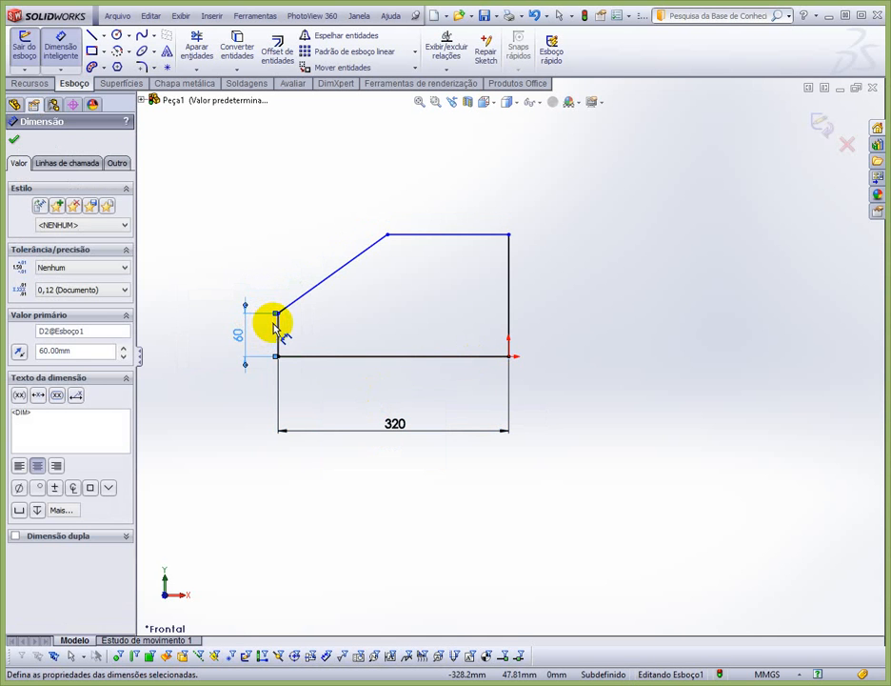
# Step: Dimension the angle between the front line and the sloped line to 50° and the vertical rear line to 200 mm
pyautogui.click(277, 329)
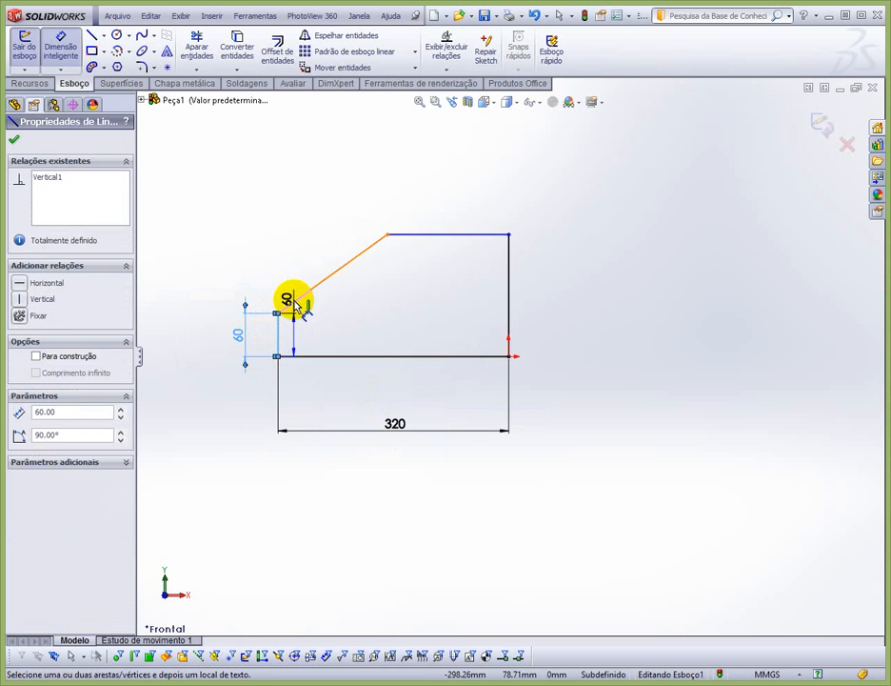
pyautogui.click(293, 299)
pyautogui.click(297, 289)
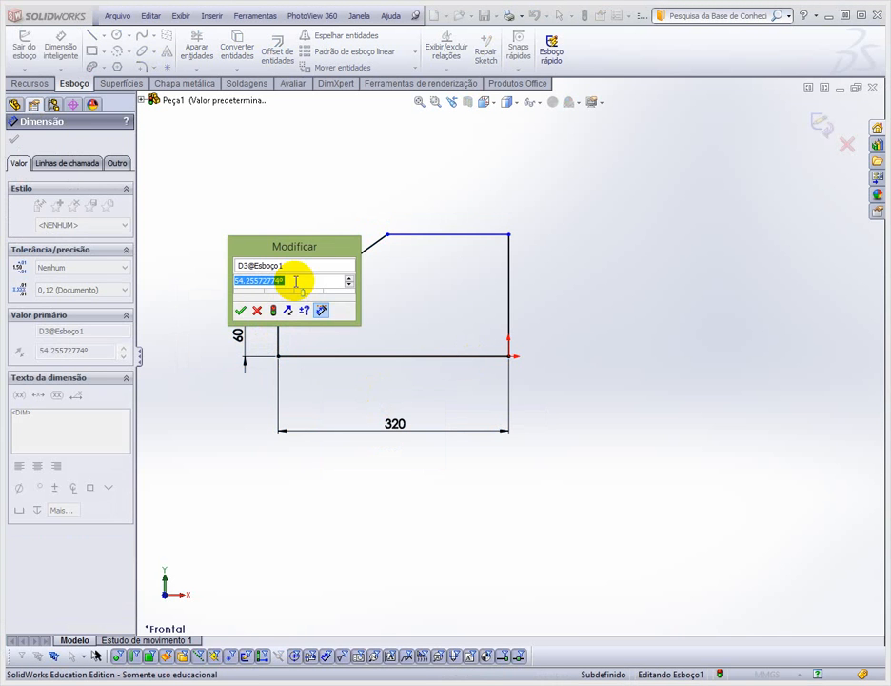
pyautogui.write('50')
pyautogui.press('Return')
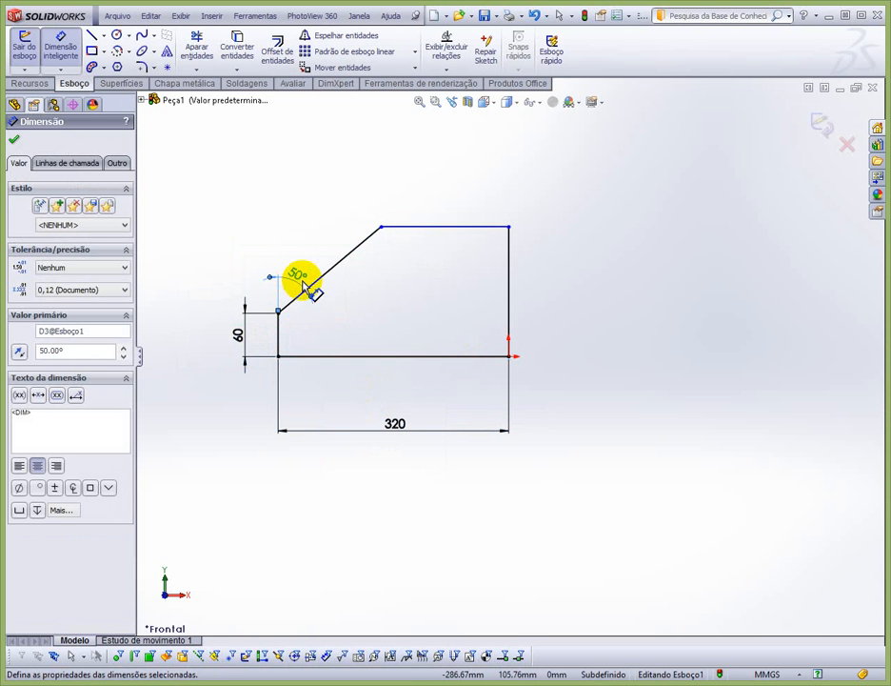
pyautogui.click(510, 303)
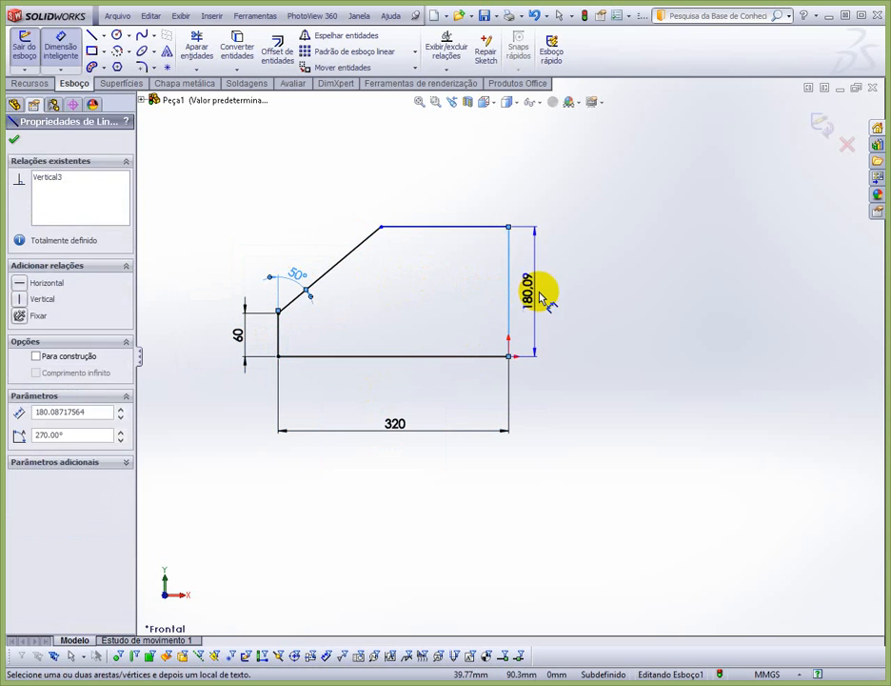
pyautogui.click(555, 293)
pyautogui.write('200')
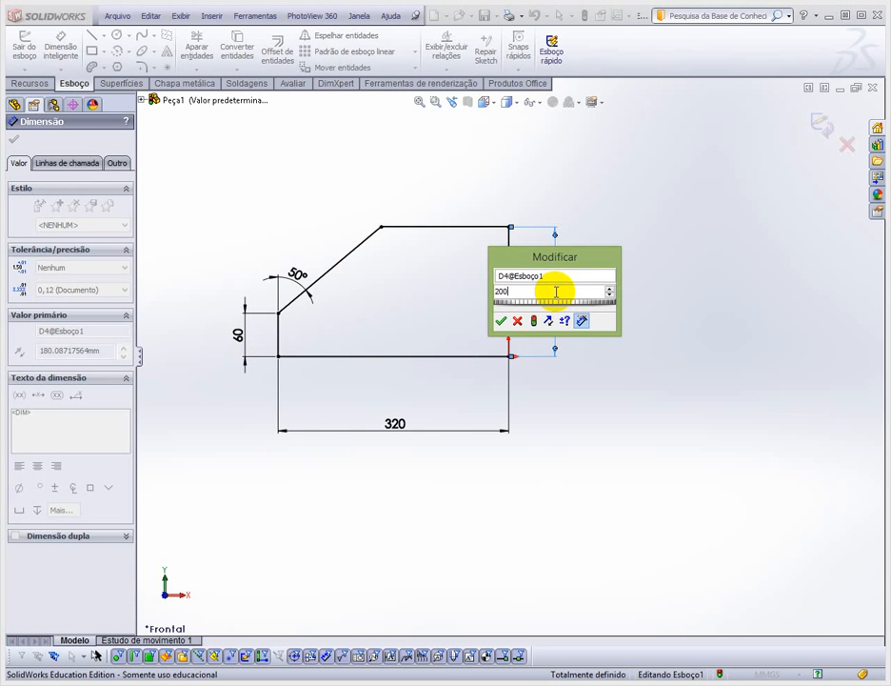
pyautogui.press('Return')
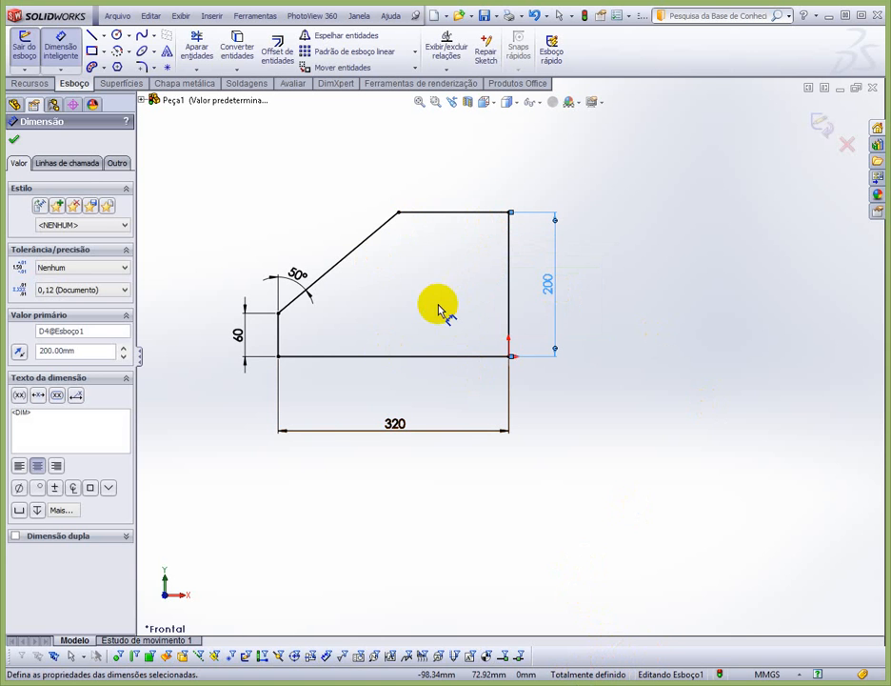
# Step: Finish the outline sketch and extrude it 200 mm with the Plano médio (mid-plane) end condition
pyautogui.click(28, 55)
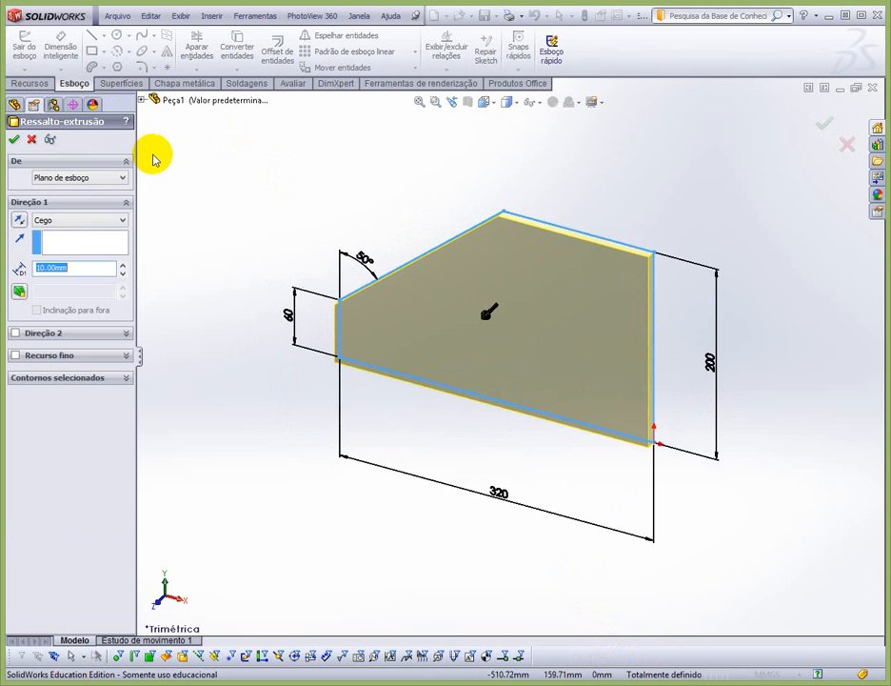
pyautogui.click(35, 84)
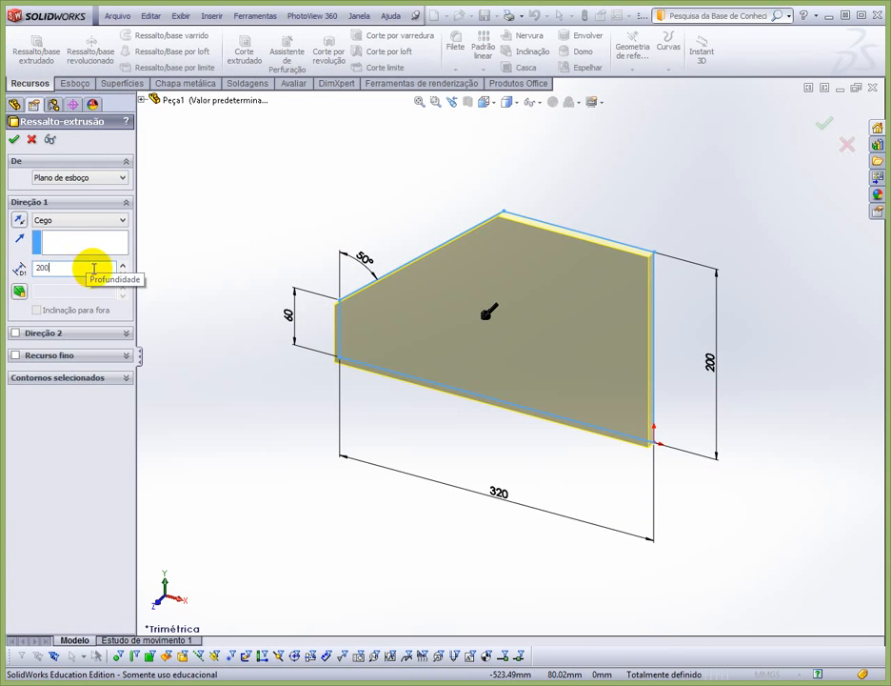
pyautogui.press('Return')
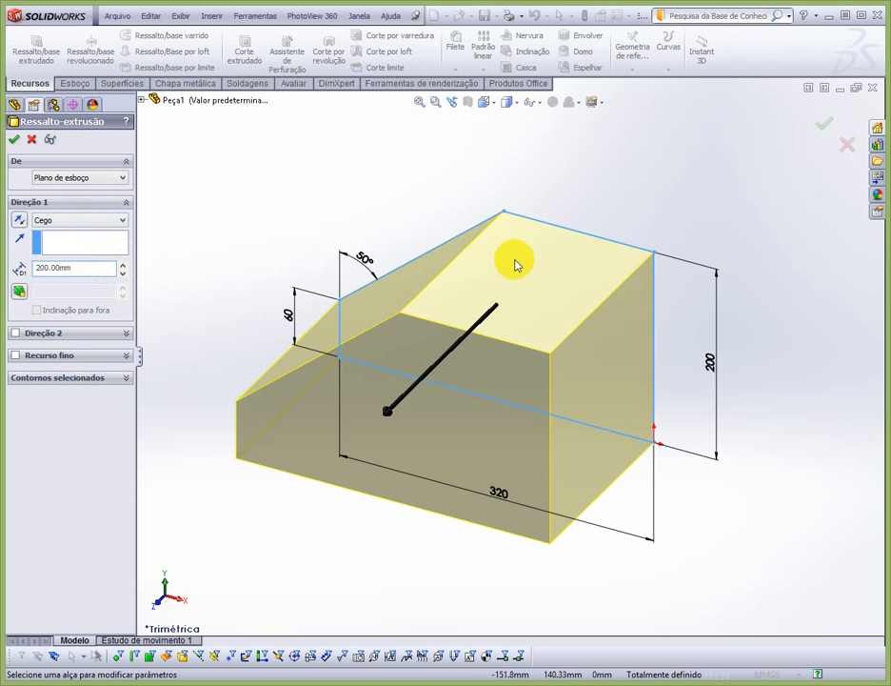
pyautogui.click(89, 228)
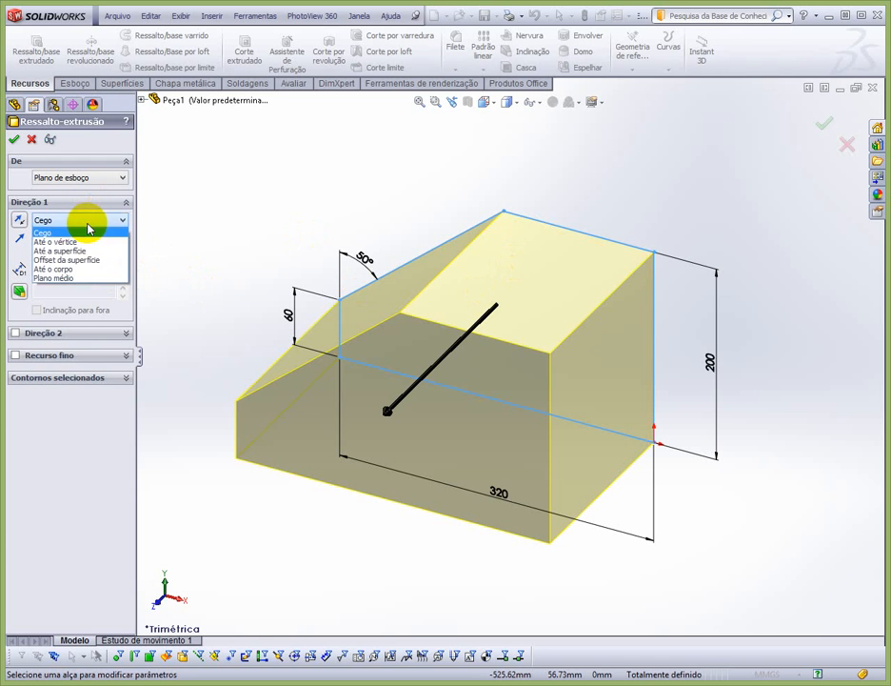
pyautogui.click(92, 279)
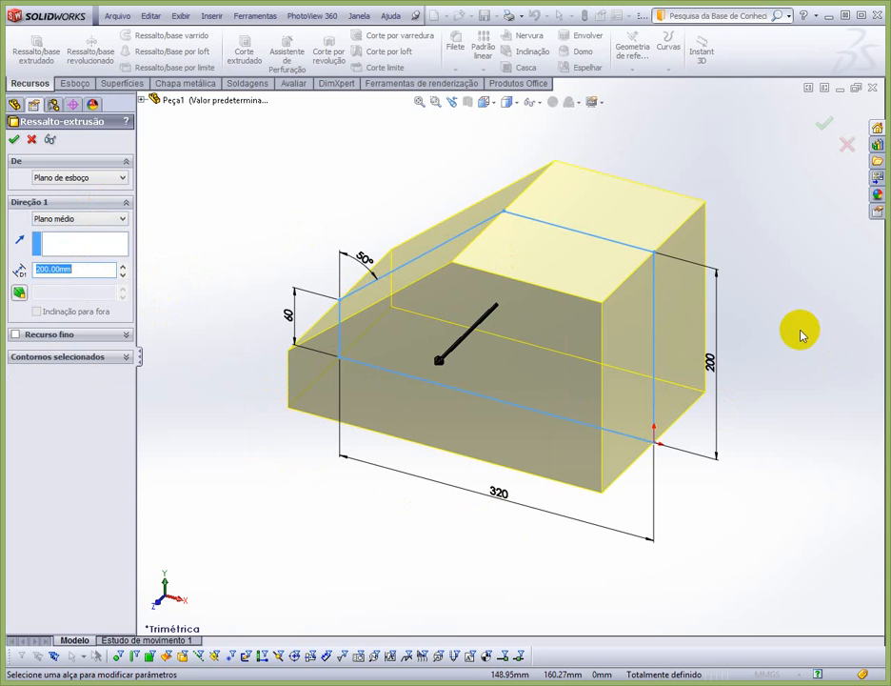
pyautogui.click(13, 141)
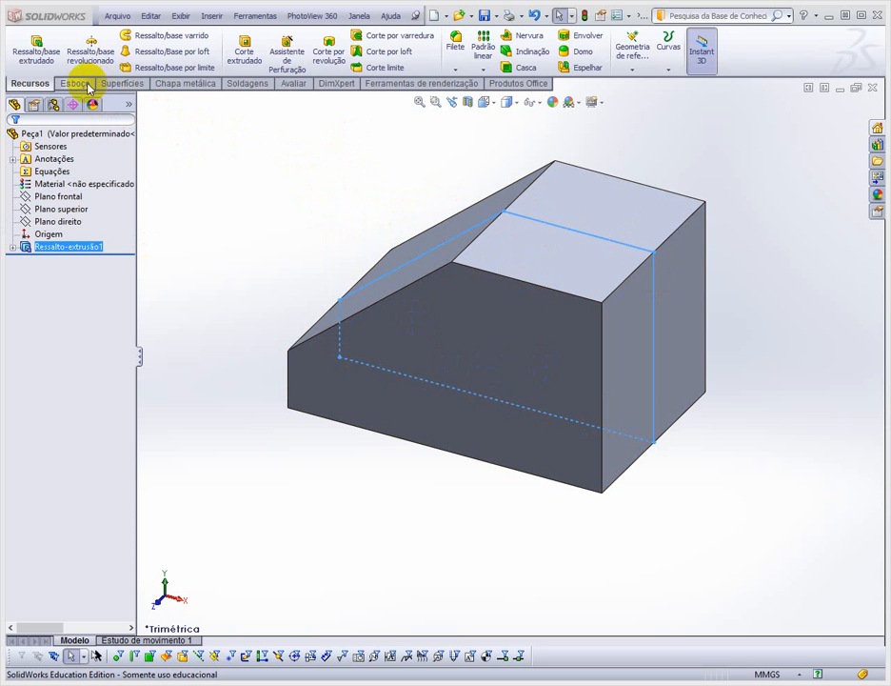
# Step: Start converting the extruded body to sheet metal with the sloped front face as the fixed entity
pyautogui.click(184, 83)
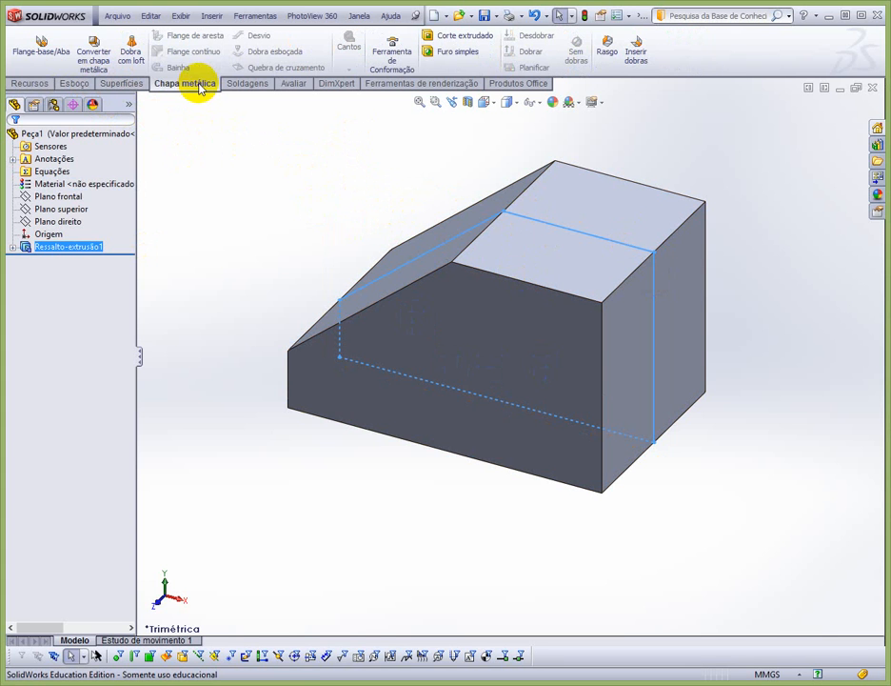
pyautogui.click(100, 61)
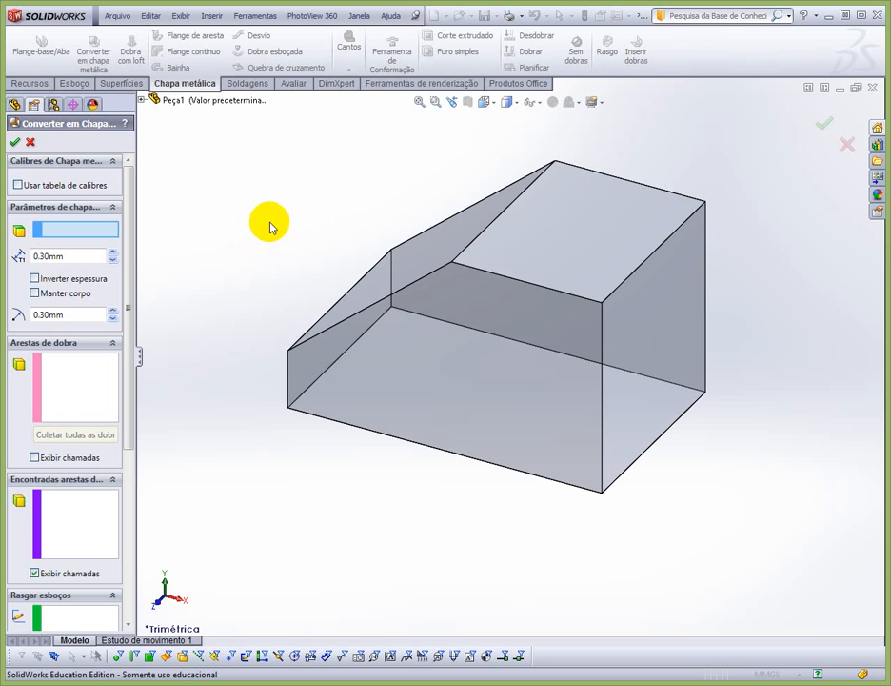
pyautogui.moveTo(134, 333); pyautogui.dragTo(149, 294)
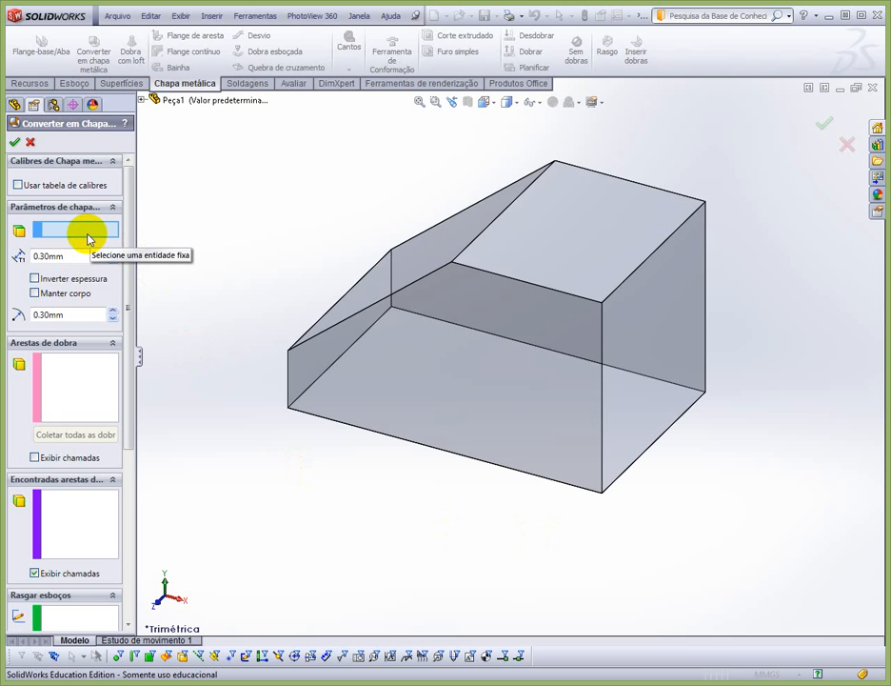
pyautogui.click(436, 246)
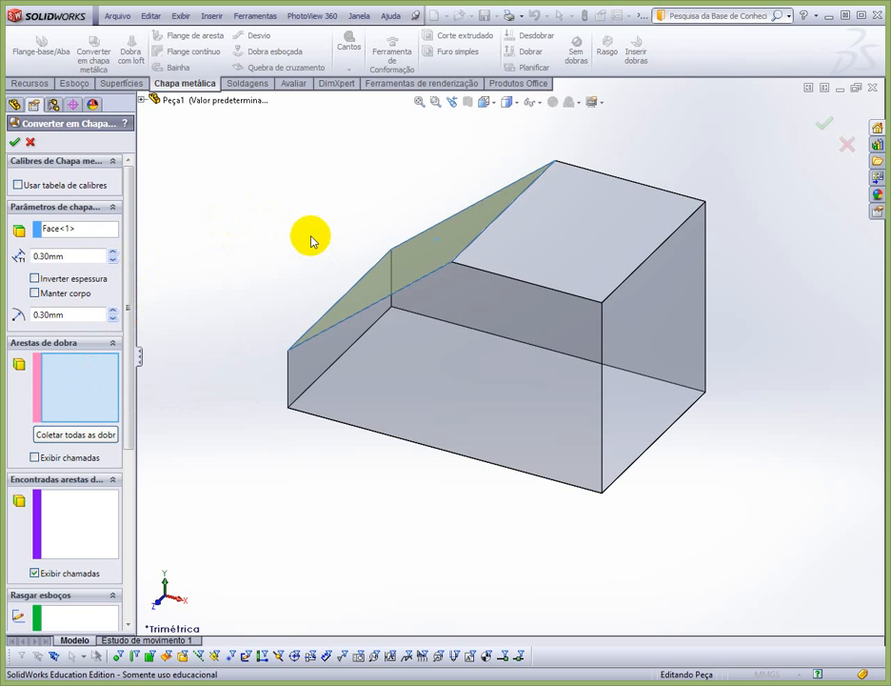
# Step: Select all four edges of the sloped front face as bend edges for the sheet metal conversion
pyautogui.moveTo(310, 234)
pyautogui.mouseDown(button='middle')
pyautogui.moveTo(322, 239)
pyautogui.moveTo(350, 219)
pyautogui.moveTo(325, 226)
pyautogui.moveTo(324, 254)
pyautogui.mouseUp(button='middle')
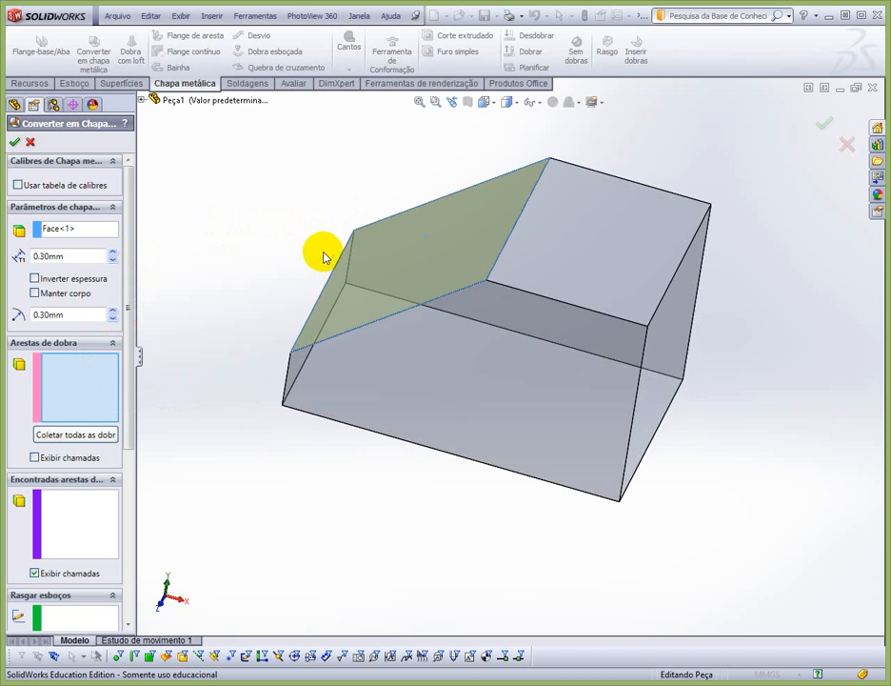
pyautogui.click(322, 305)
pyautogui.click(344, 335)
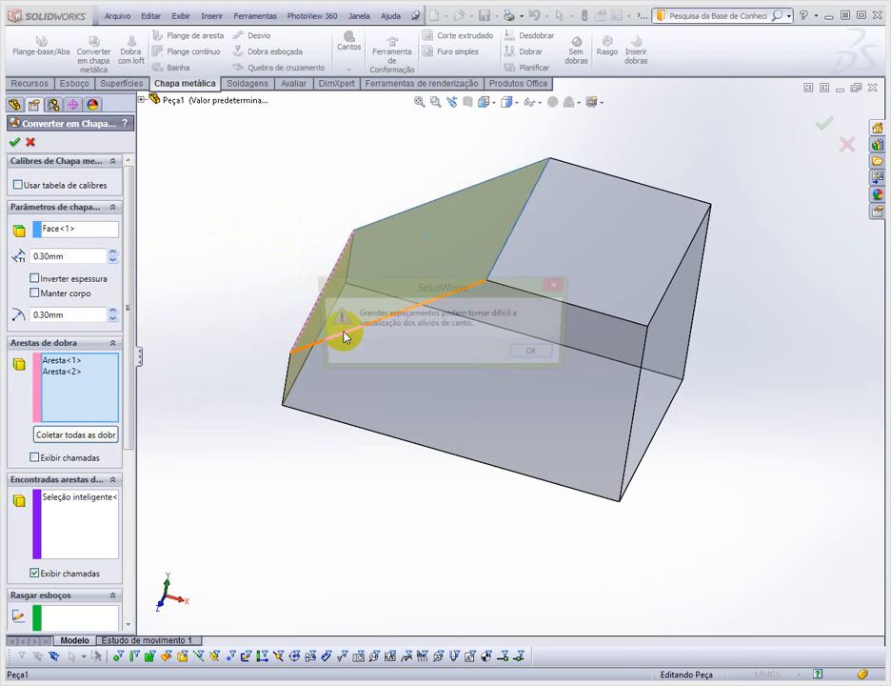
pyautogui.click(539, 357)
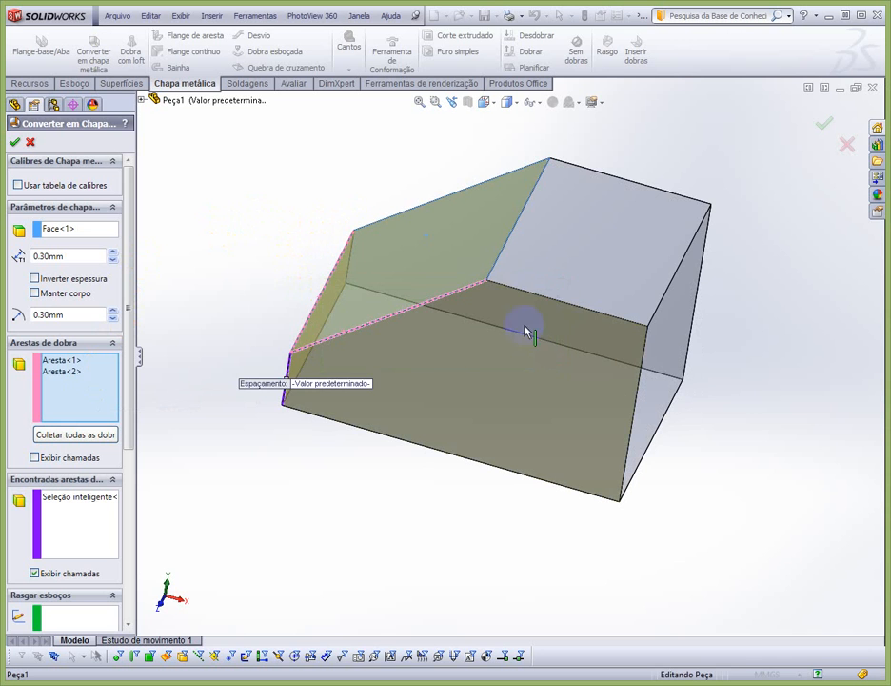
pyautogui.click(504, 255)
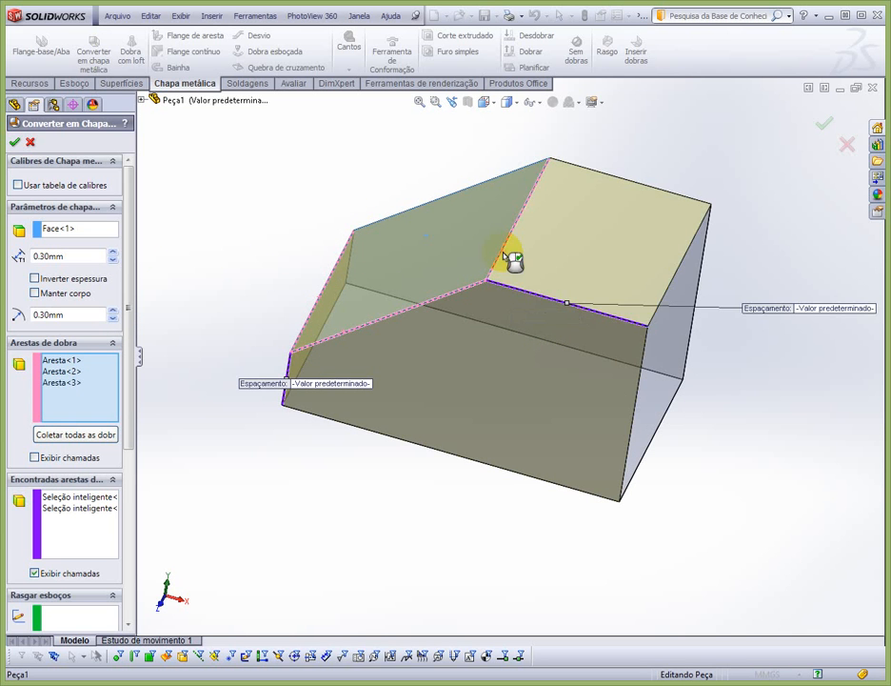
pyautogui.click(490, 183)
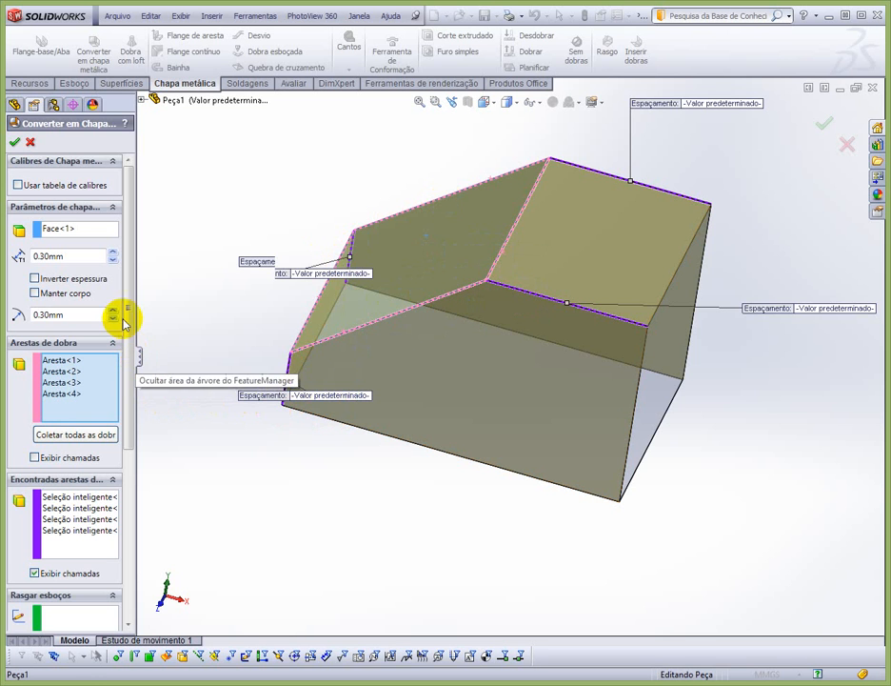
# Step: Set the default overlap ratio for all rips to 1.00
pyautogui.click(72, 255)
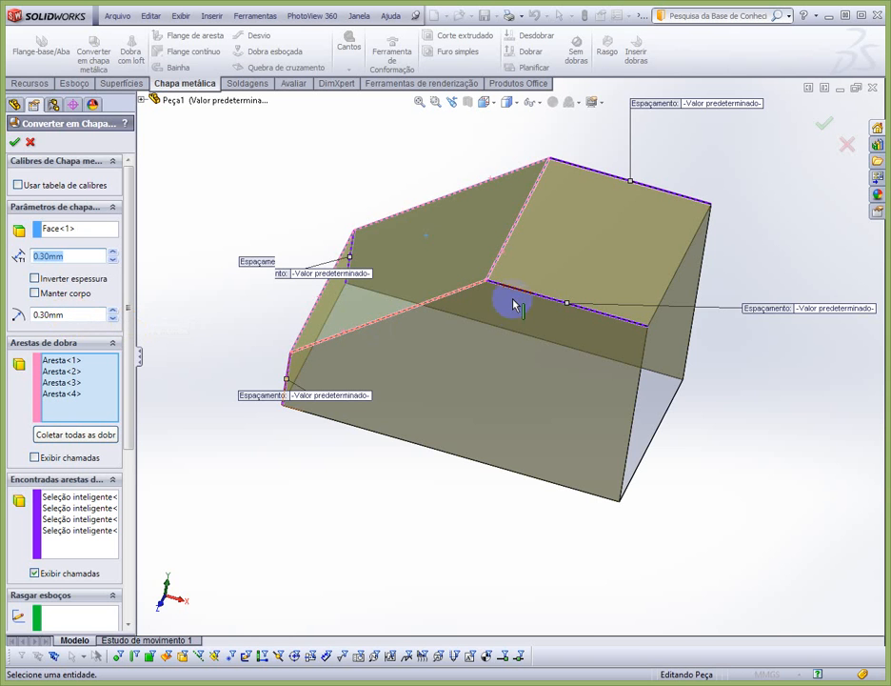
pyautogui.scroll(-5, 631, 340)
pyautogui.scroll(-5, 617, 336)
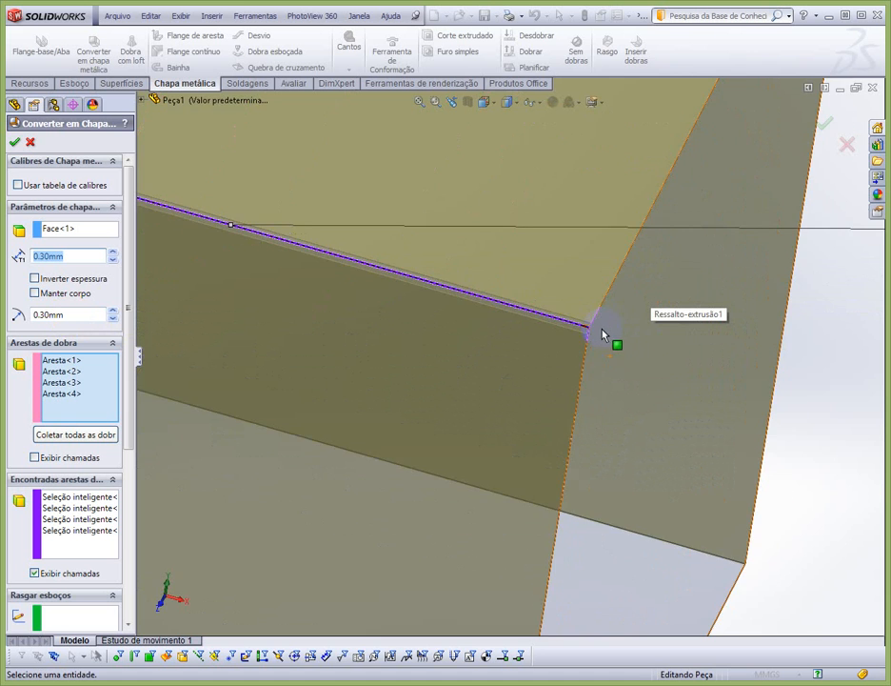
pyautogui.scroll(3, 568, 349)
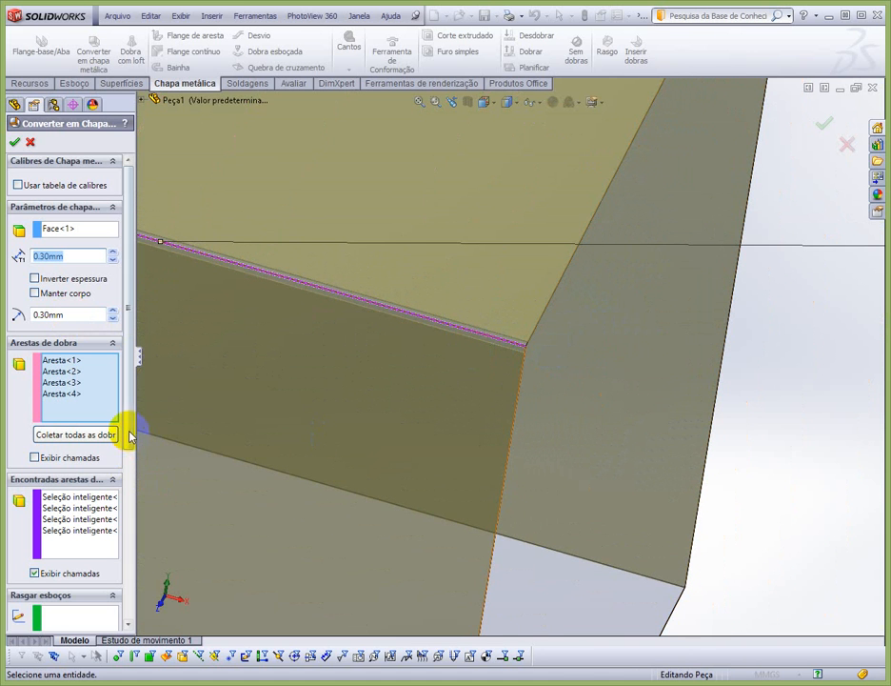
pyautogui.moveTo(126, 434); pyautogui.dragTo(120, 611)
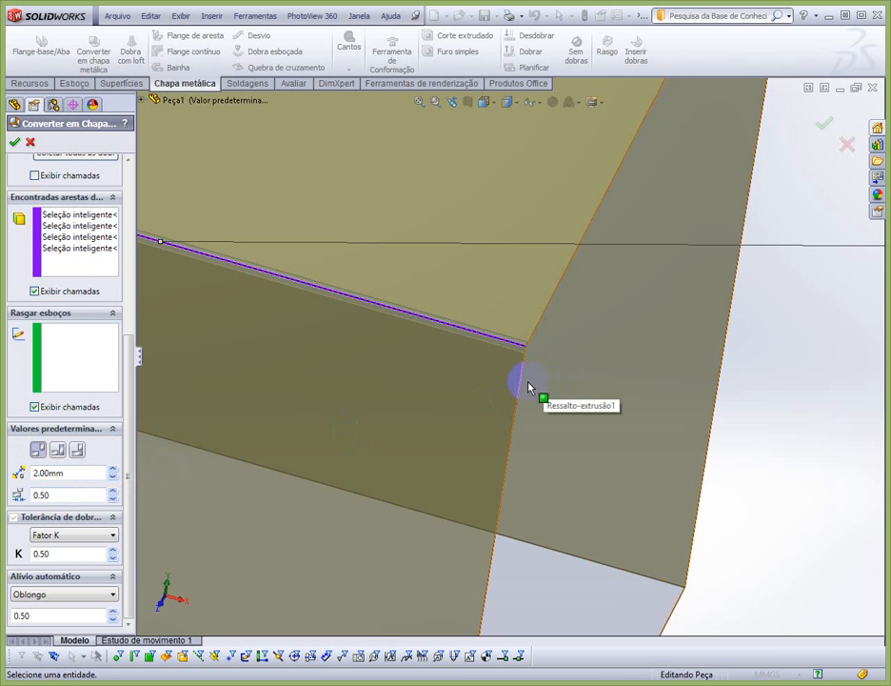
pyautogui.moveTo(521, 372); pyautogui.dragTo(507, 338, button='middle')
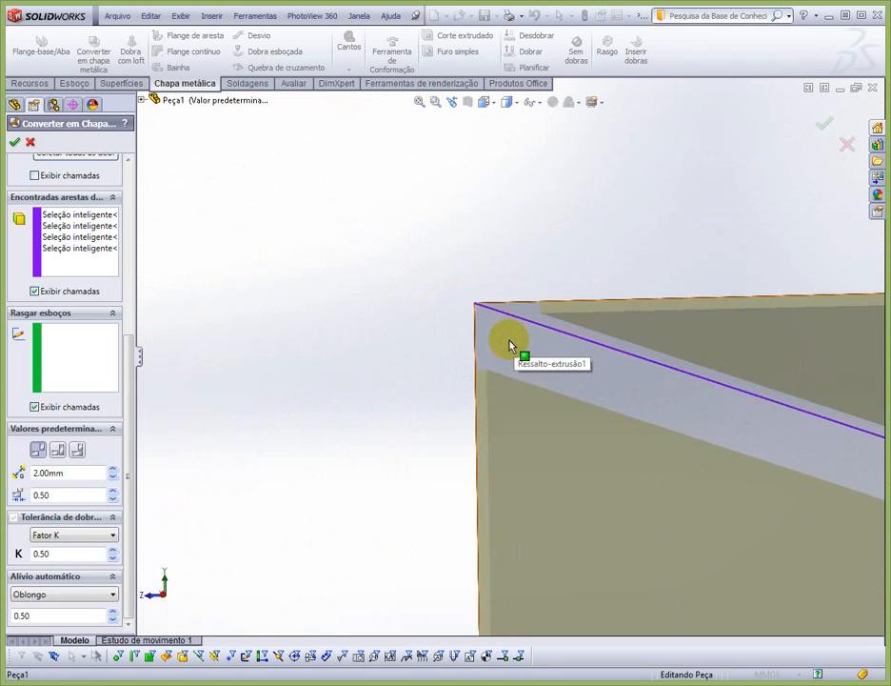
pyautogui.scroll(-3, 509, 345)
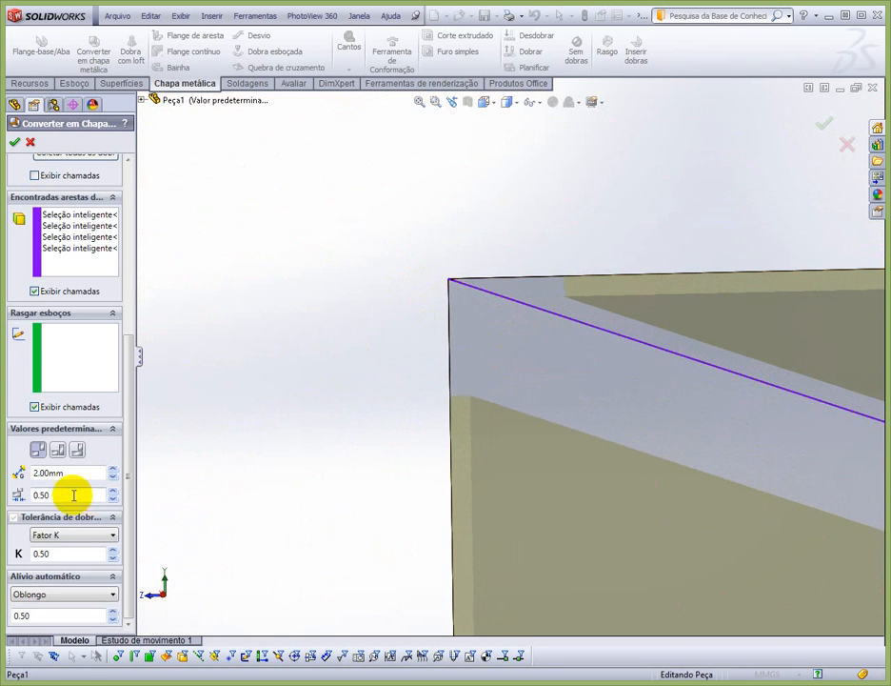
pyautogui.click(44, 495)
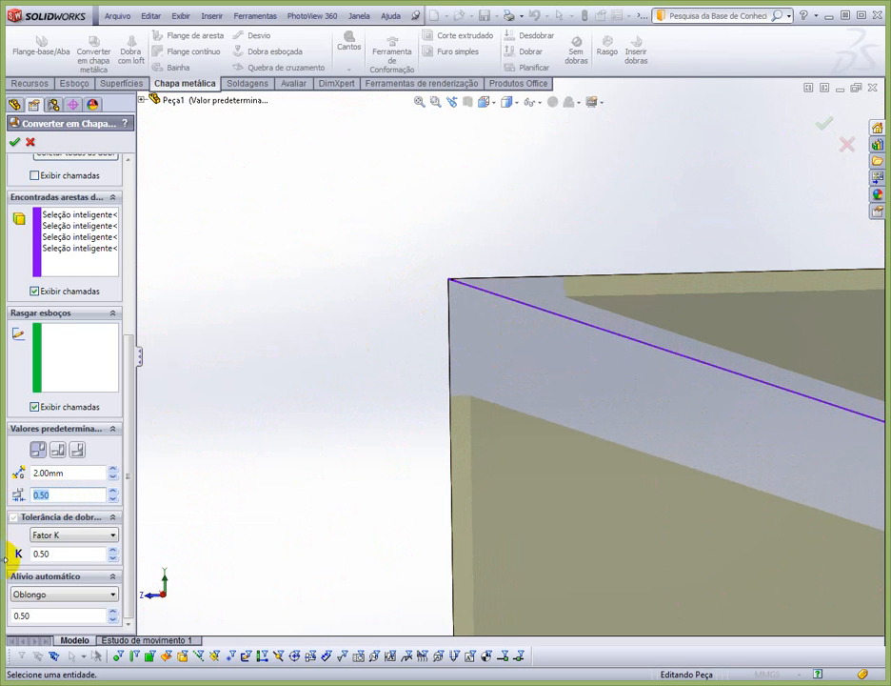
pyautogui.write('1.')
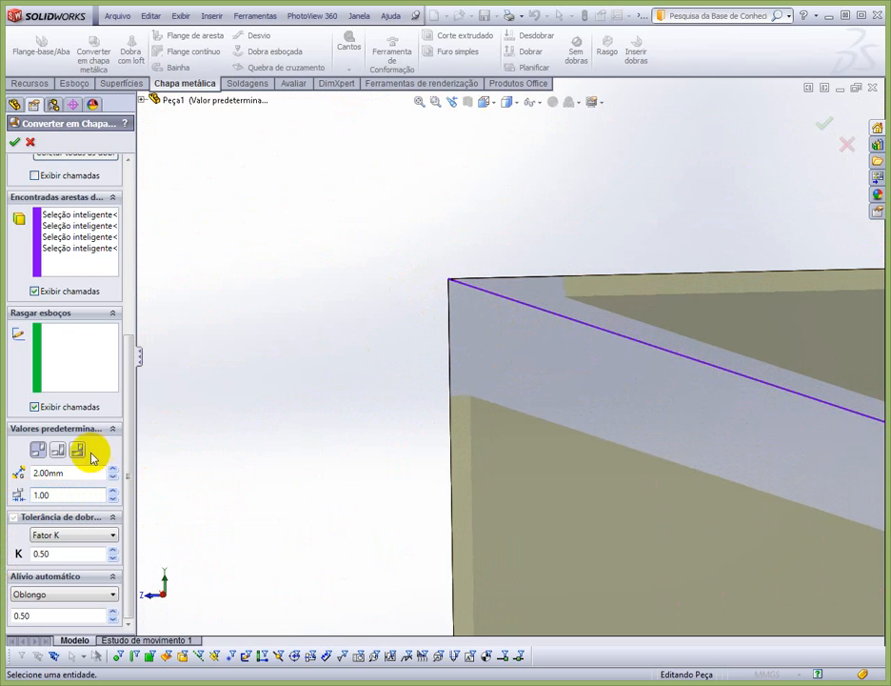
# Step: Try a default gap of 3 mm for all rips
pyautogui.moveTo(69, 471); pyautogui.dragTo(26, 473)
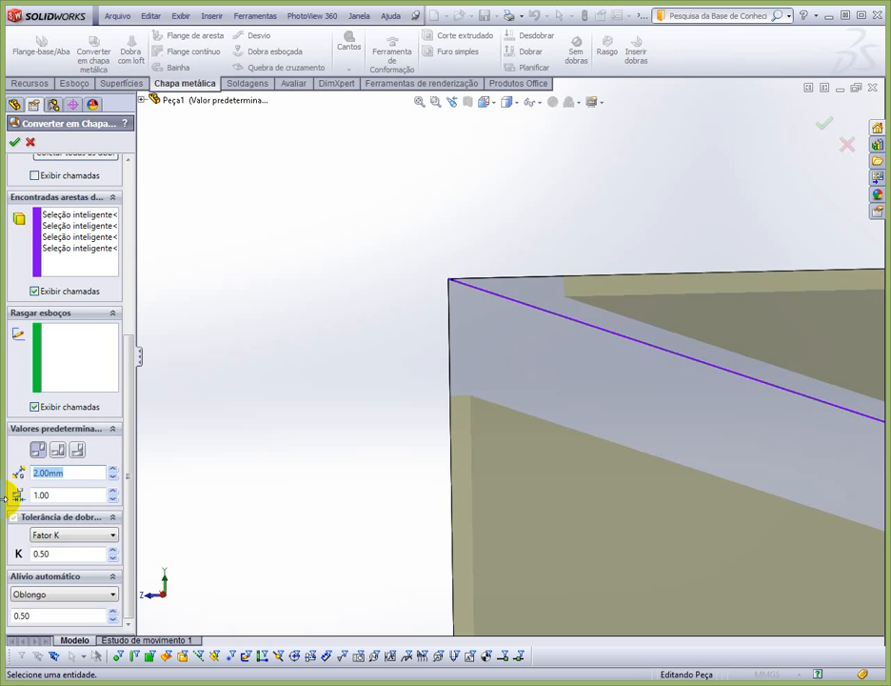
pyautogui.write('3')
pyautogui.press('Return')
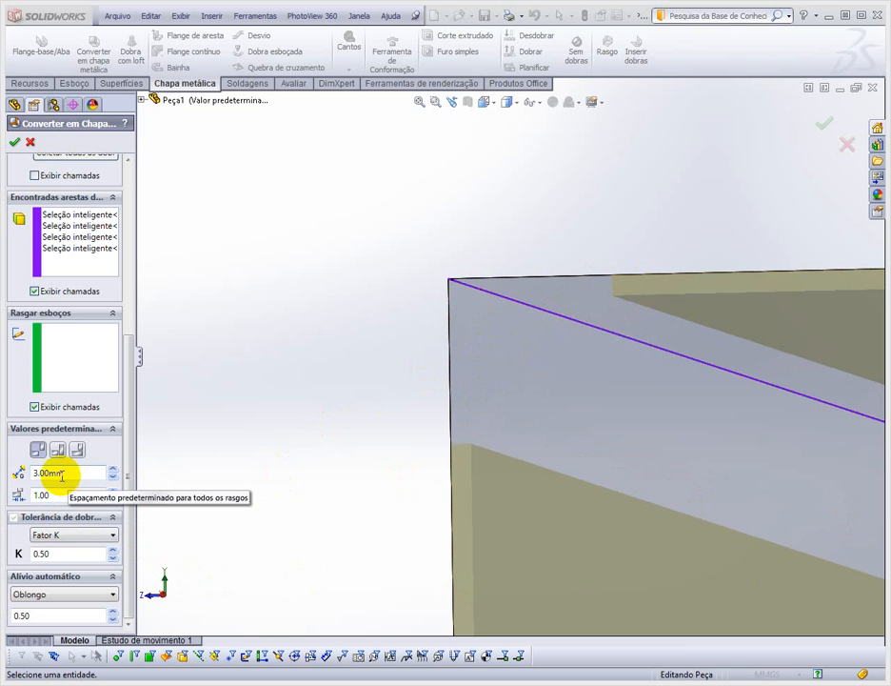
# Step: Set the default gap for all rips to 1 mm
pyautogui.moveTo(68, 476); pyautogui.dragTo(24, 472)
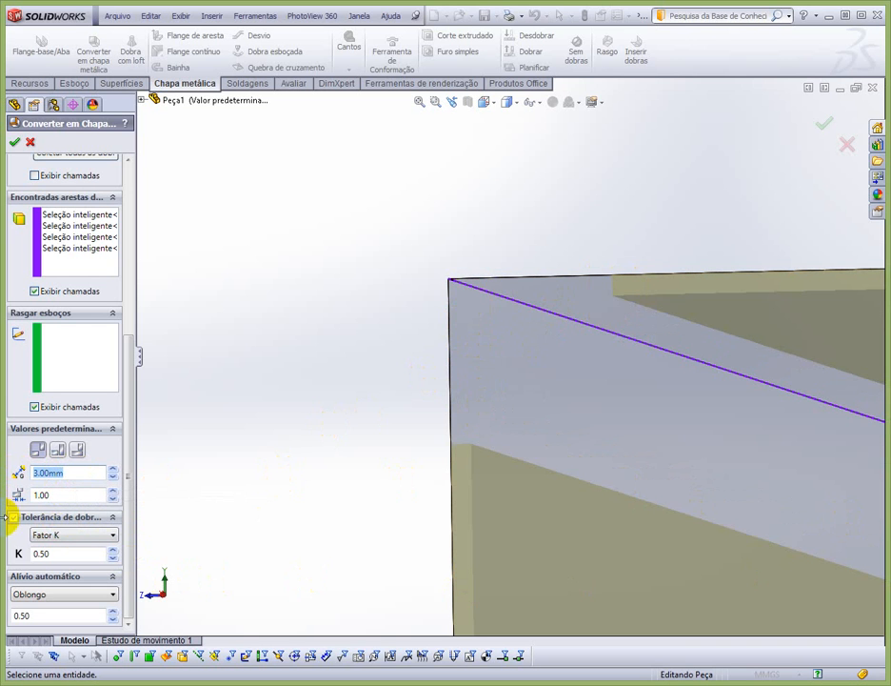
pyautogui.write('1')
pyautogui.press('Return')
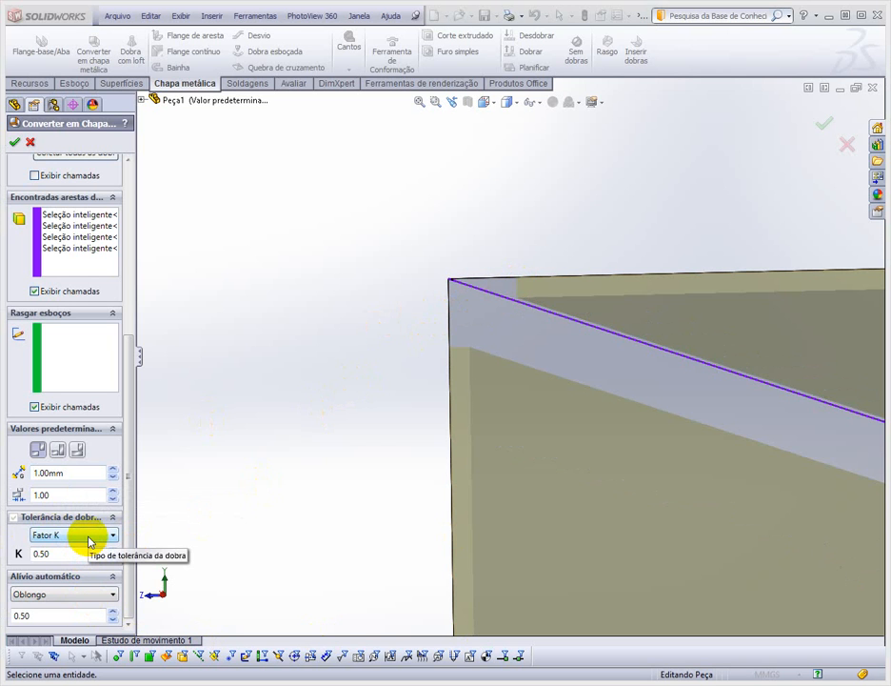
# Step: Set the automatic relief type to Ruptura (tear) and the default corner type of the rips to overlap
pyautogui.click(80, 596)
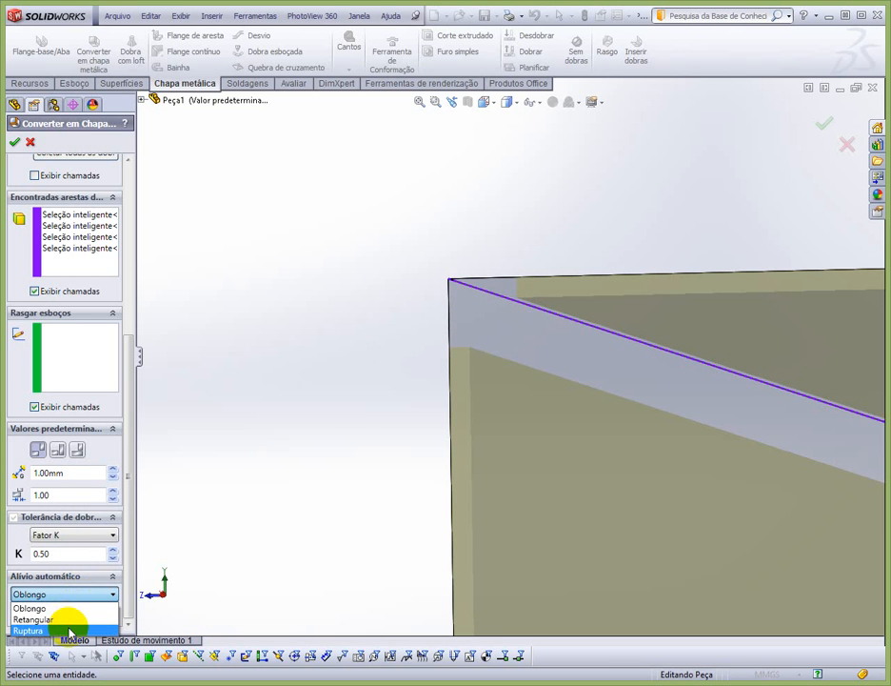
pyautogui.click(70, 632)
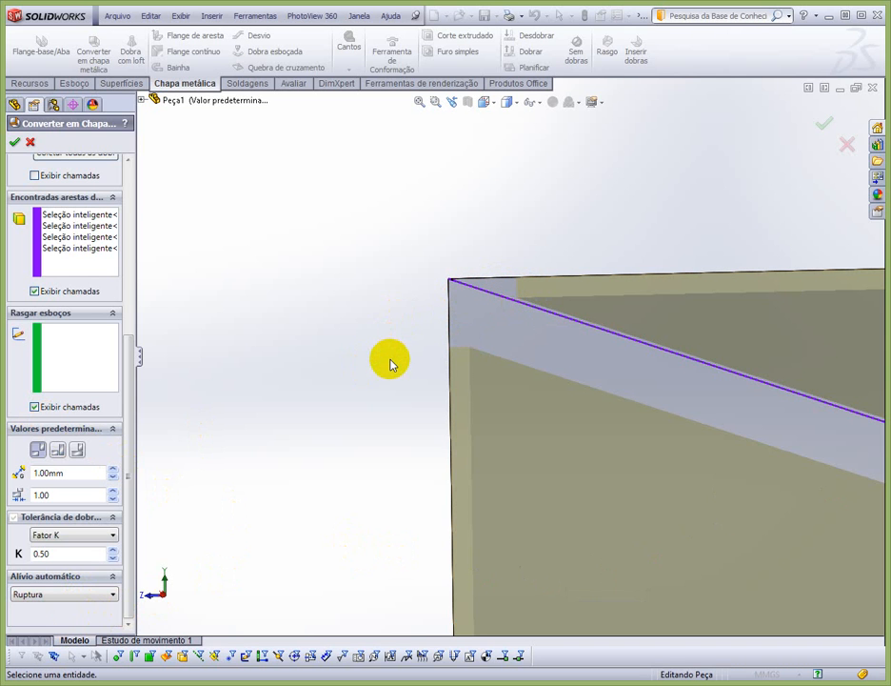
pyautogui.click(57, 453)
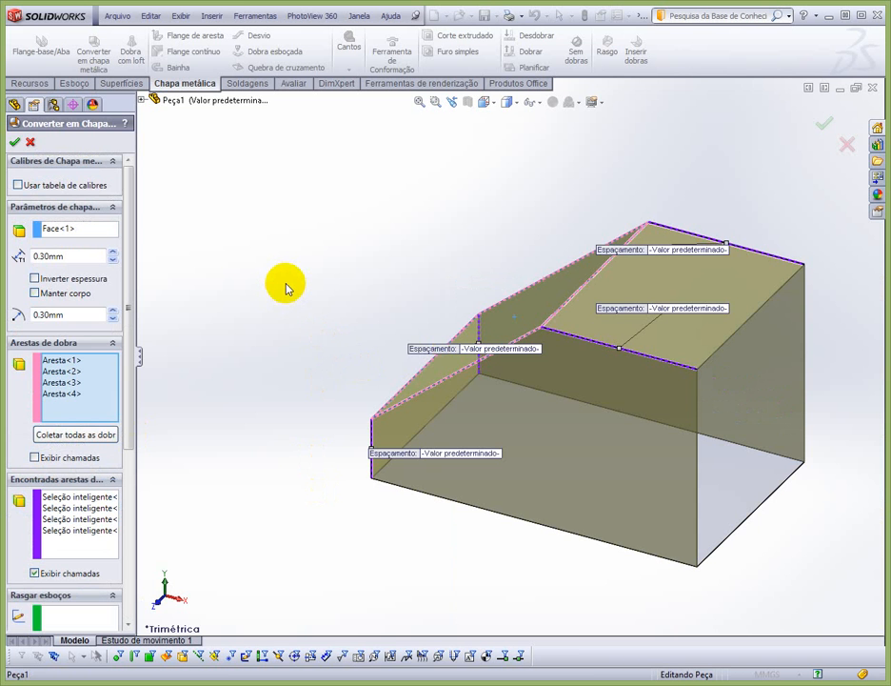
# Step: Check the bend and rip edges around the body and accept the conversion to sheet metal
pyautogui.moveTo(339, 290)
pyautogui.mouseDown(button='middle')
pyautogui.moveTo(324, 173)
pyautogui.moveTo(308, 175)
pyautogui.mouseUp(button='middle')
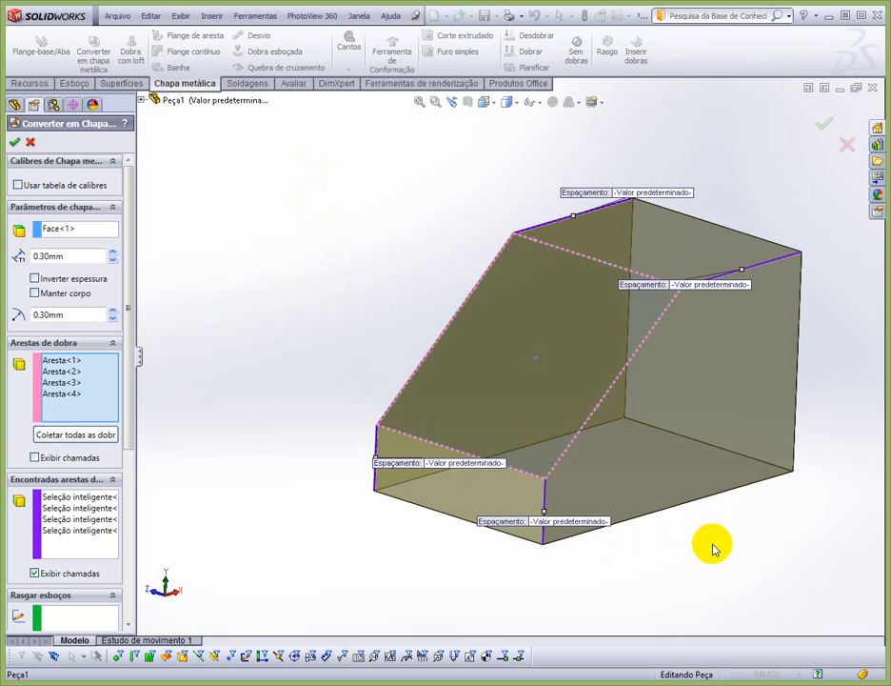
pyautogui.scroll(-3, 715, 546)
pyautogui.moveTo(716, 544)
pyautogui.mouseDown(button='middle')
pyautogui.moveTo(712, 530)
pyautogui.moveTo(696, 532)
pyautogui.mouseUp(button='middle')
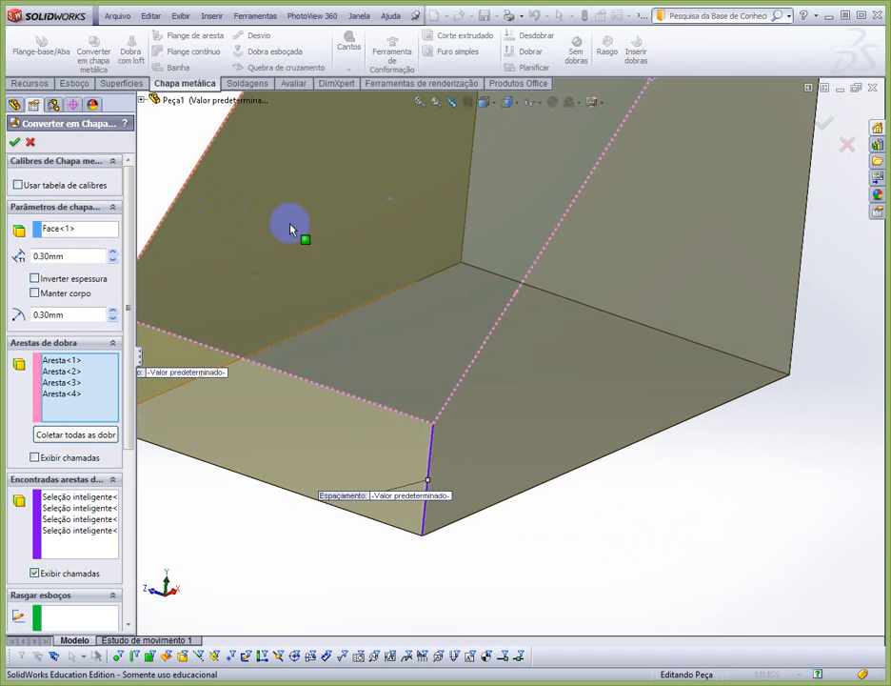
pyautogui.scroll(4, 639, 255)
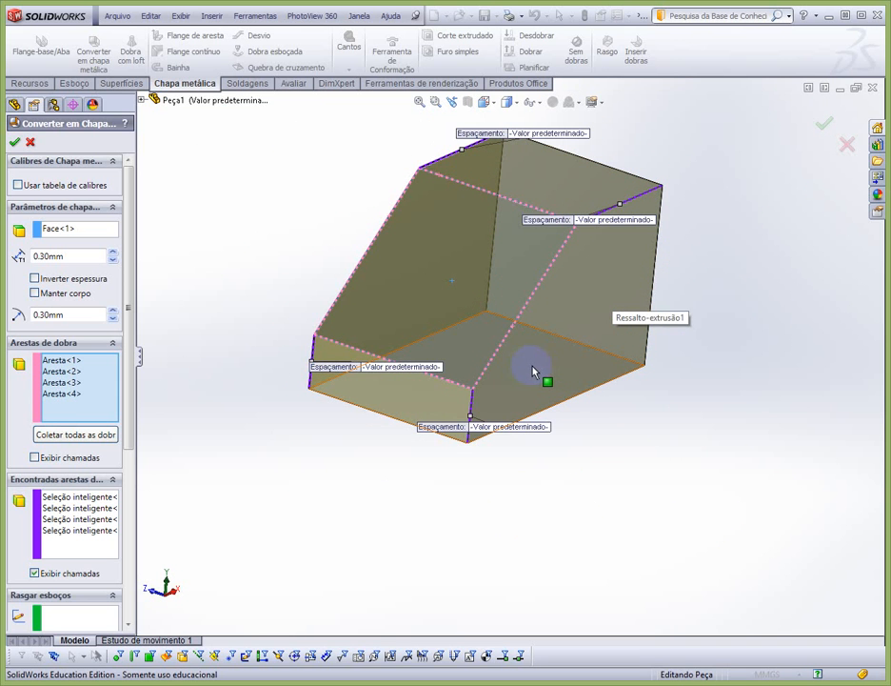
pyautogui.moveTo(532, 371); pyautogui.dragTo(818, 479, button='middle')
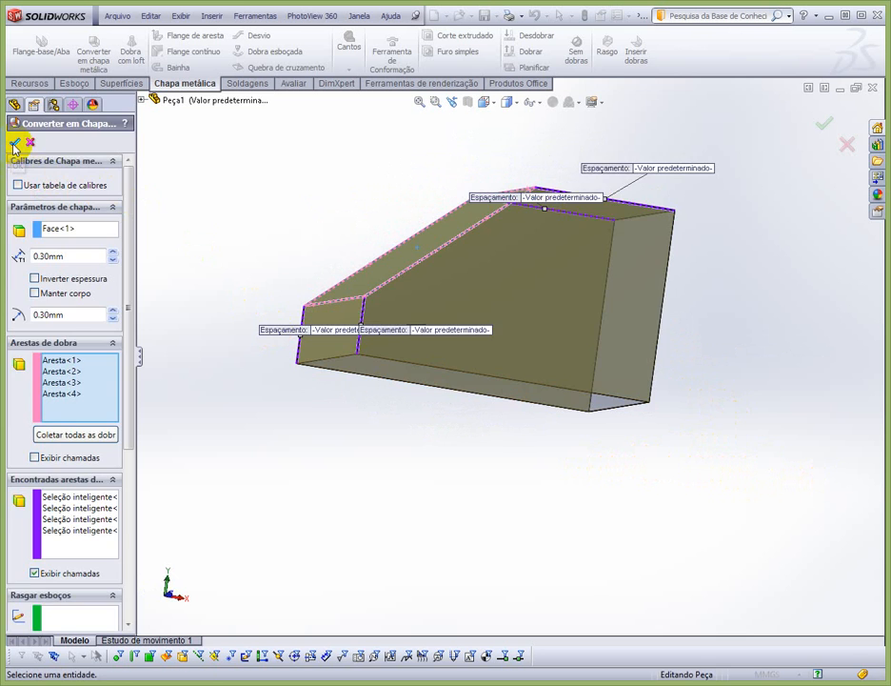
pyautogui.click(14, 145)
# Step: Examine the converted body from several sides and the Chapa metálica2, Converter-Sólido2 and Padrão-Plano2 features created for it
pyautogui.moveTo(413, 469); pyautogui.dragTo(325, 504, button='middle')
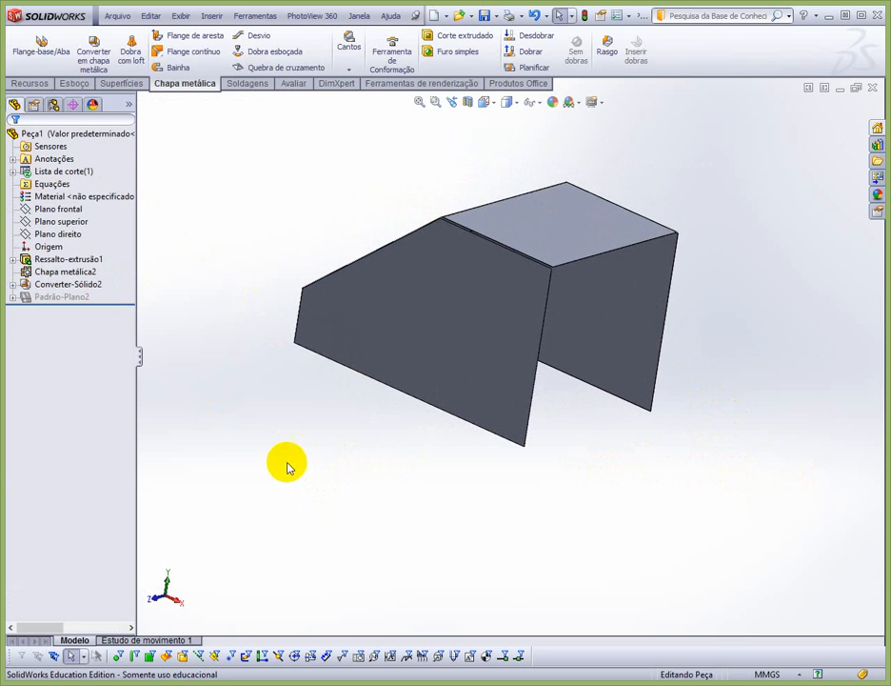
pyautogui.scroll(-4, 482, 225)
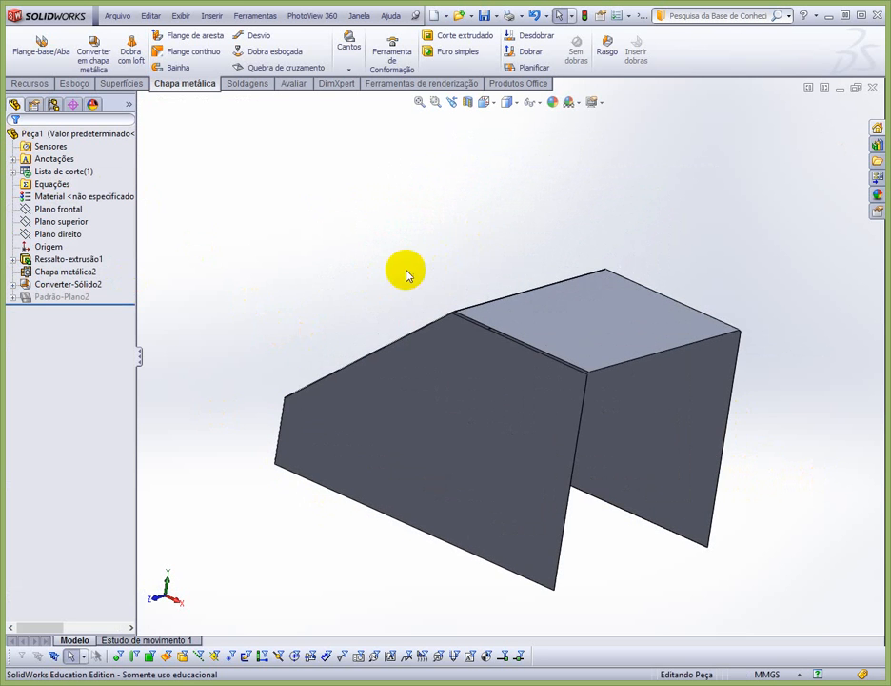
pyautogui.click(47, 273)
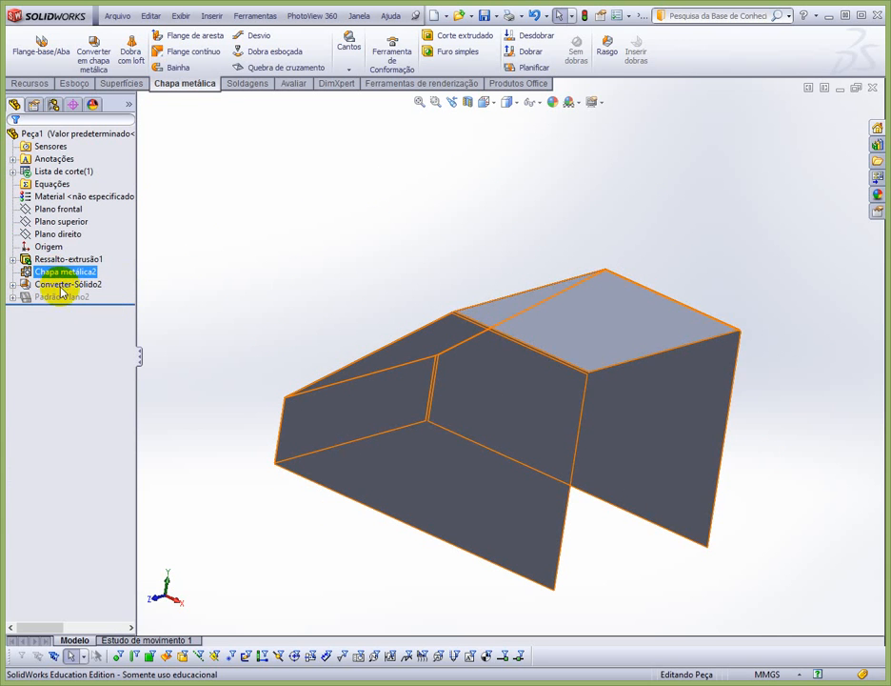
pyautogui.click(60, 285)
pyautogui.click(76, 374)
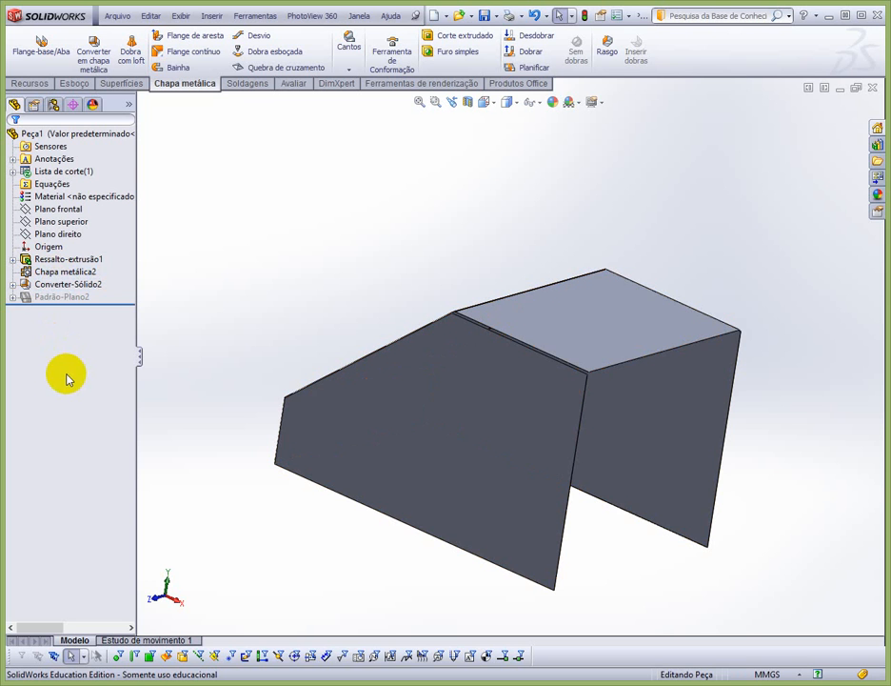
pyautogui.click(86, 274)
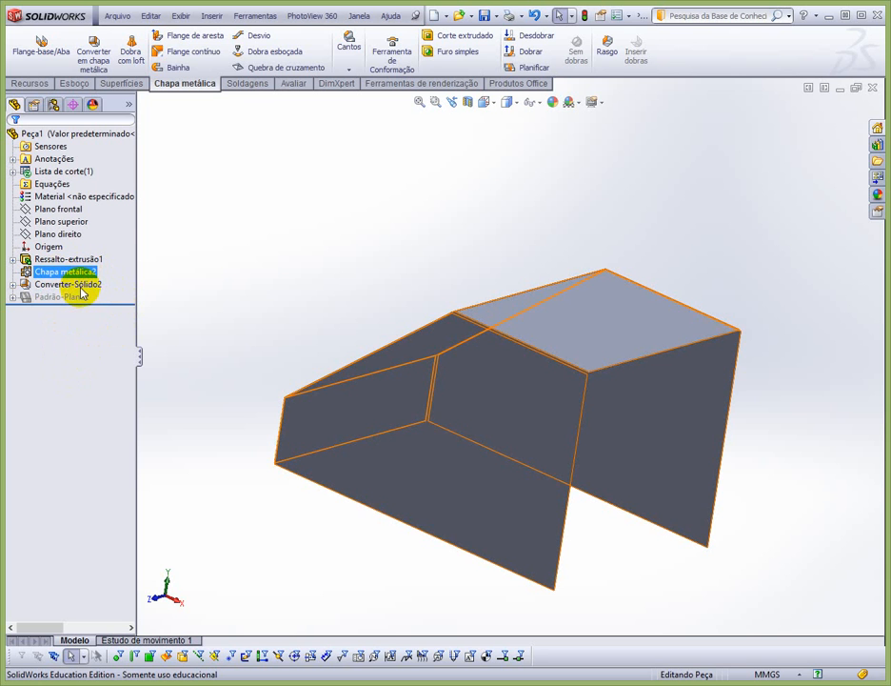
pyautogui.click(82, 288)
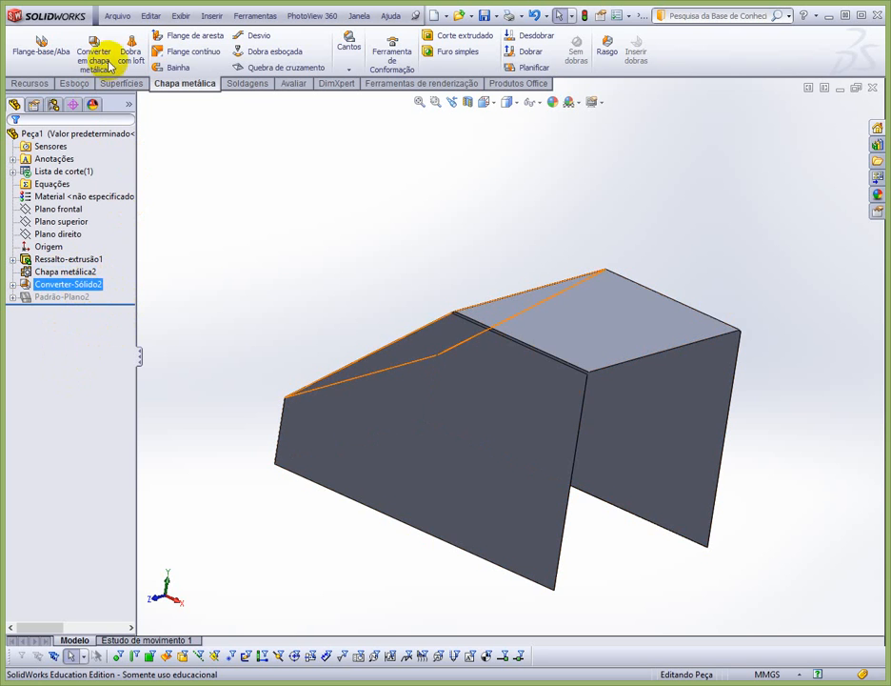
pyautogui.press('Escape')
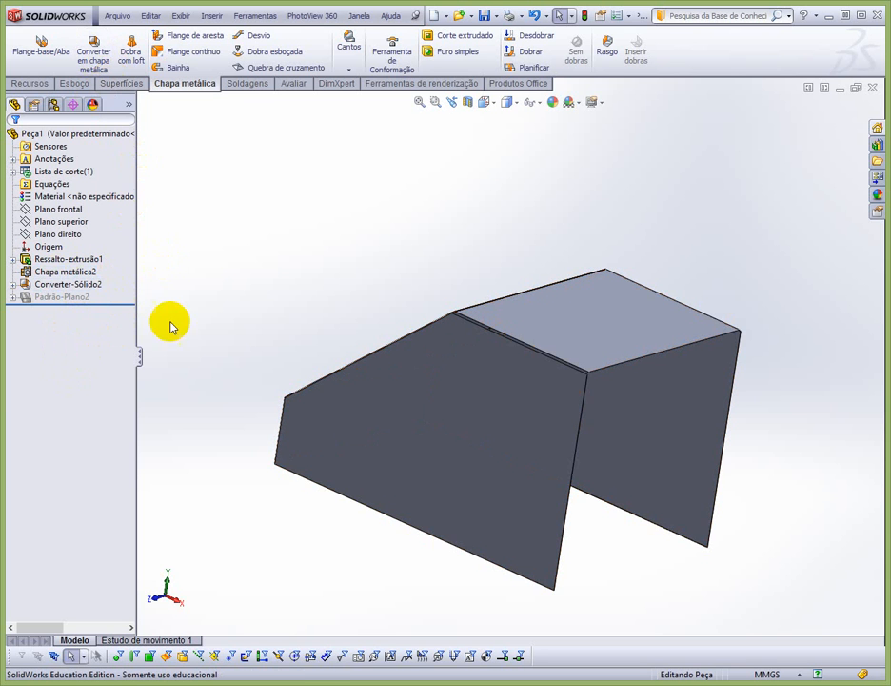
pyautogui.click(61, 300)
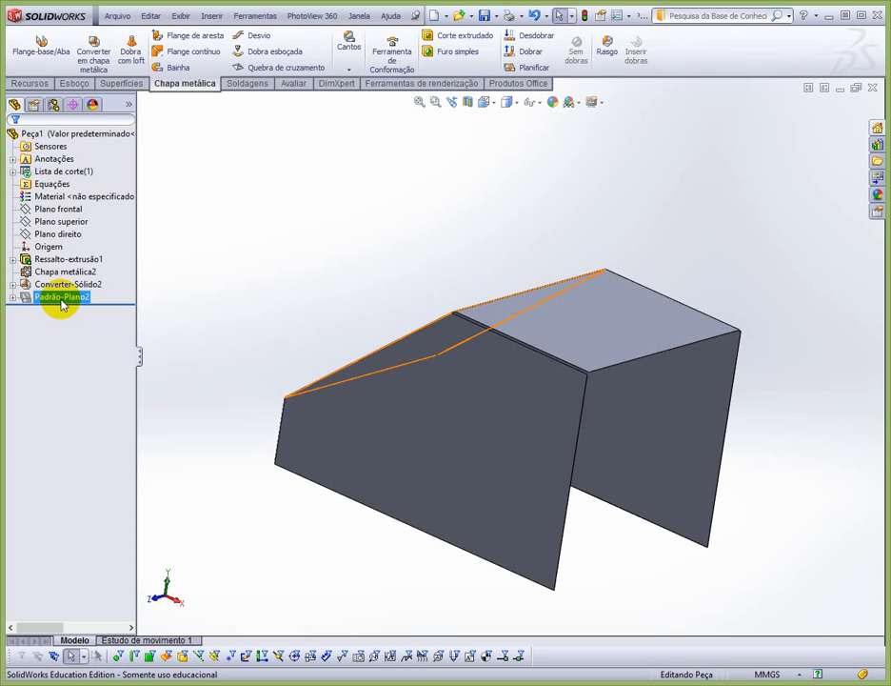
pyautogui.click(354, 265)
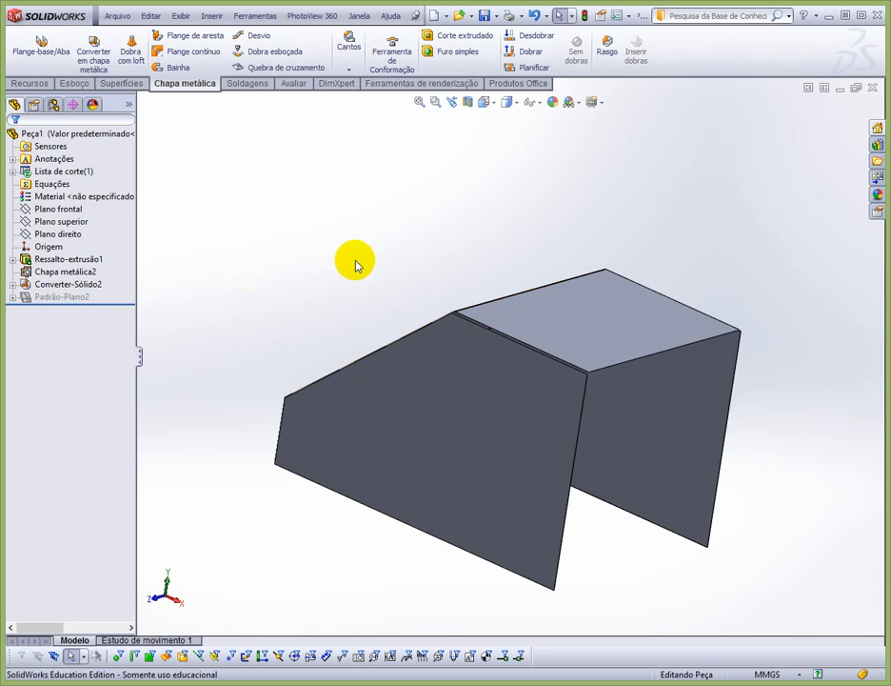
pyautogui.moveTo(354, 264); pyautogui.dragTo(398, 287, button='middle')
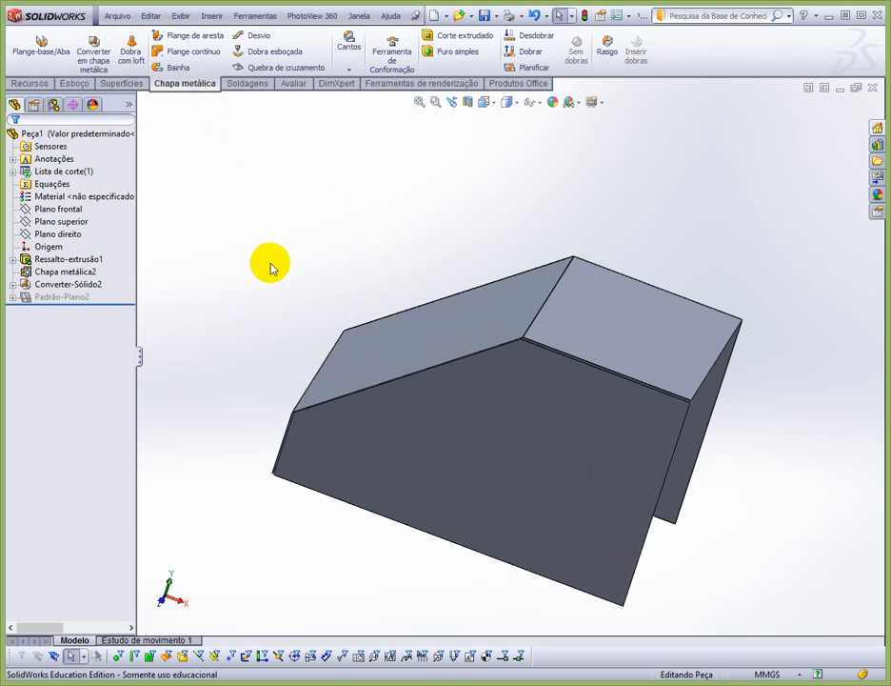
pyautogui.moveTo(271, 265); pyautogui.dragTo(232, 295, button='middle')
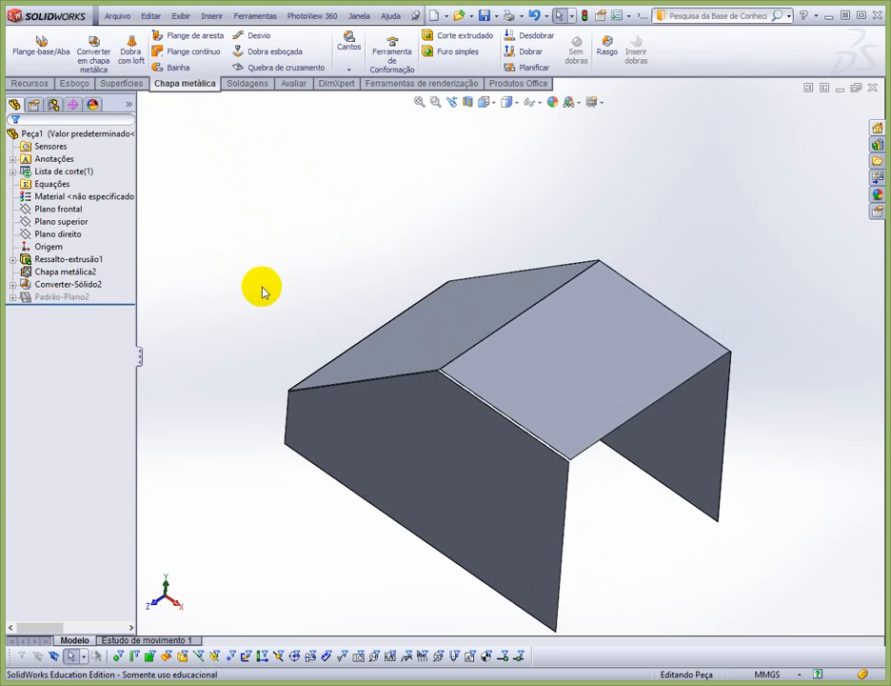
# Step: Unsuppress Padrão-Plano2 to flatten the body and orient the view square onto the flat pattern
pyautogui.click(60, 299)
pyautogui.click(59, 298)
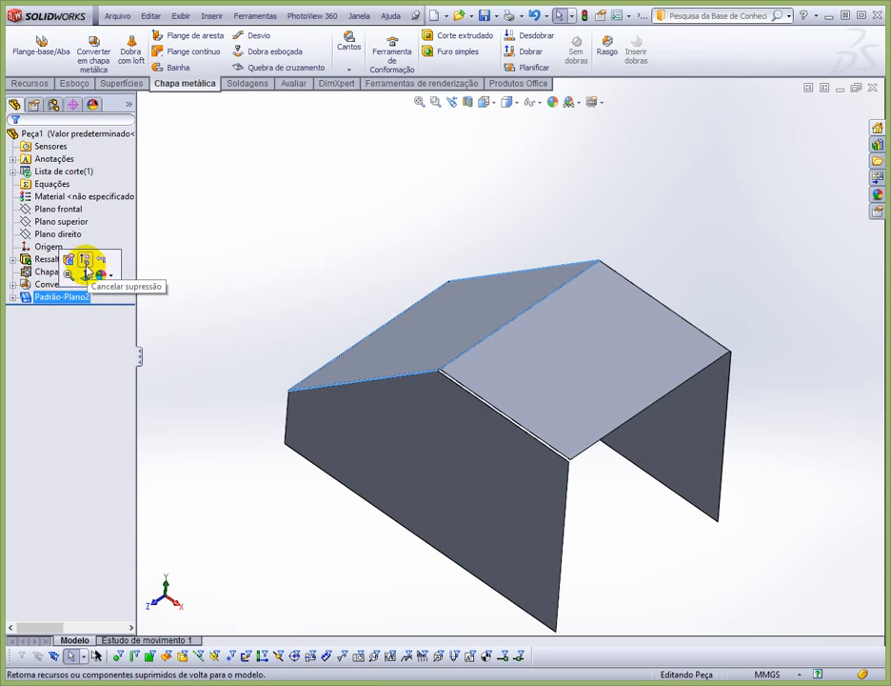
pyautogui.click(86, 272)
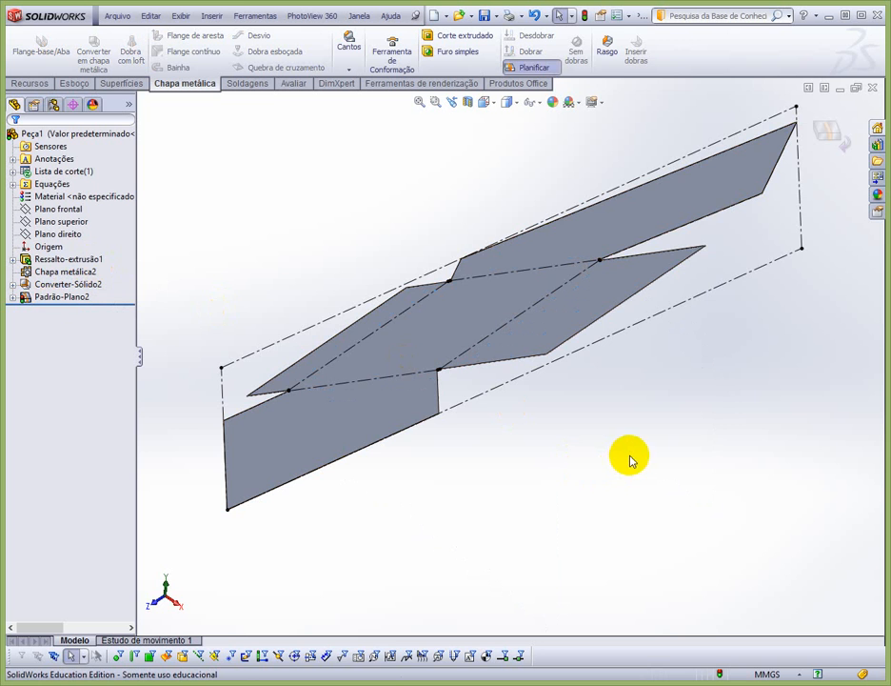
pyautogui.hotkey('ctrl', '1')
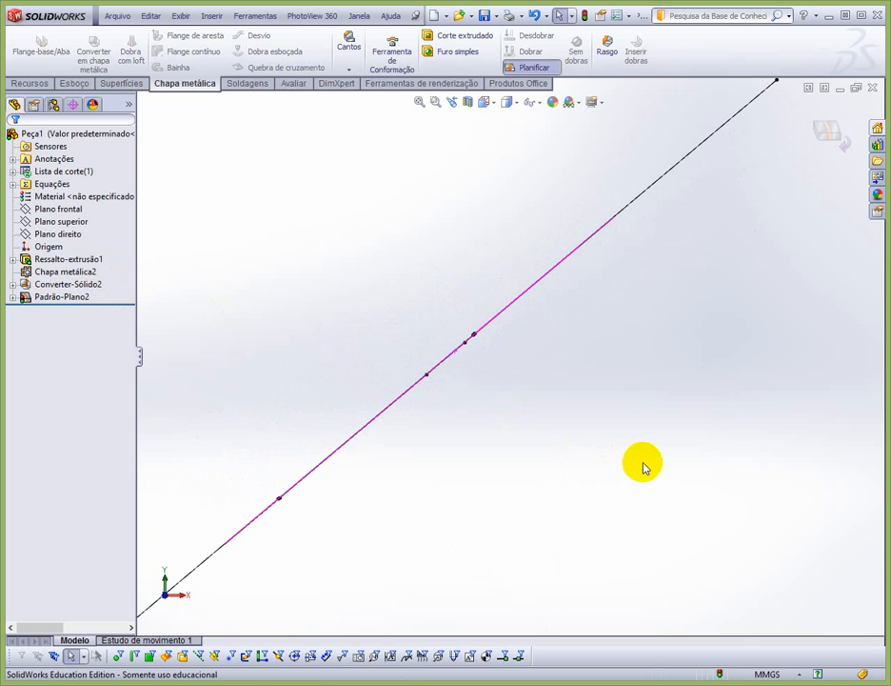
pyautogui.hotkey('ctrl', '2')
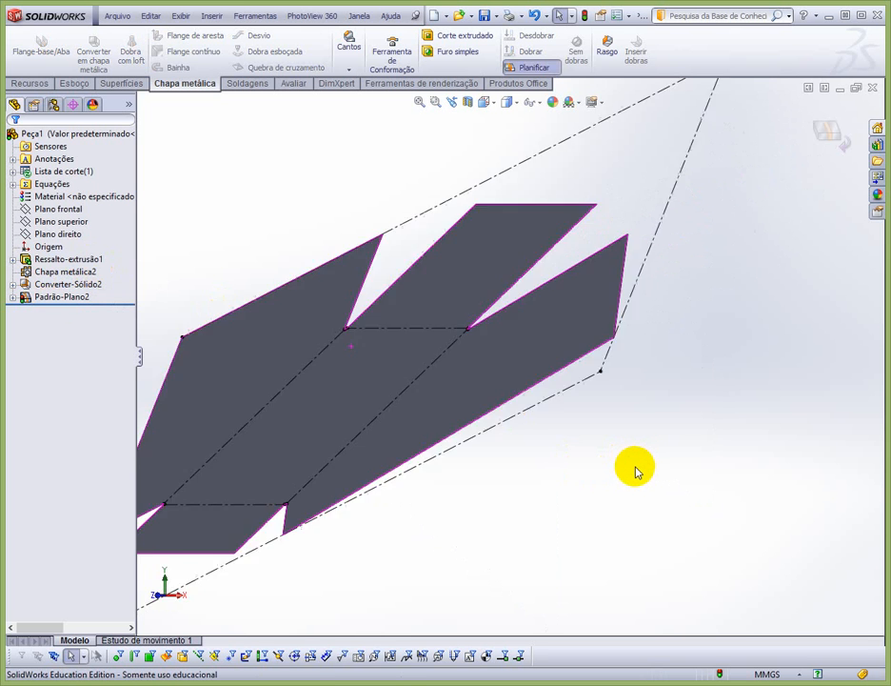
pyautogui.hotkey('ctrl', '3')
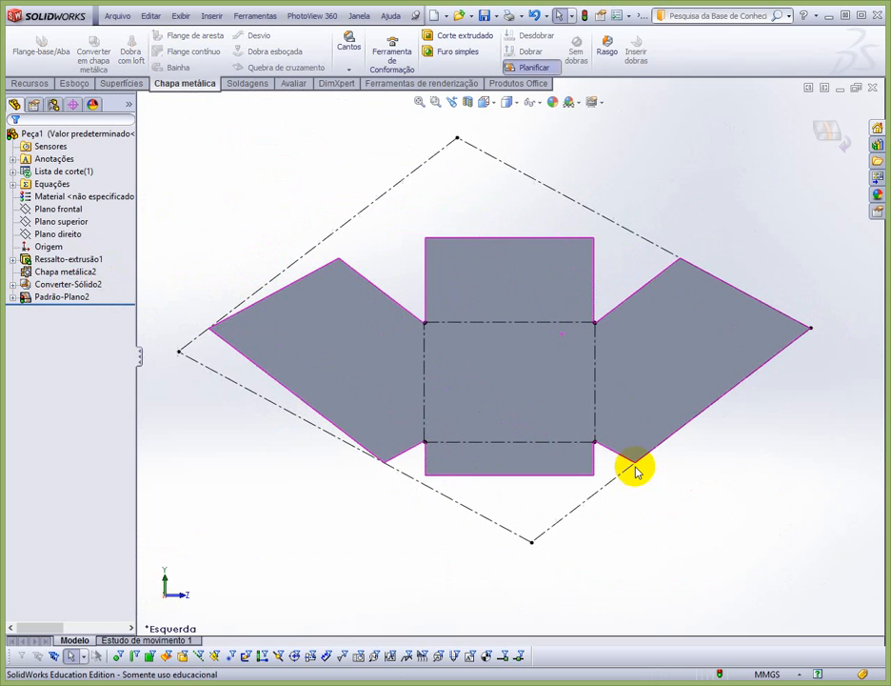
pyautogui.click(527, 382)
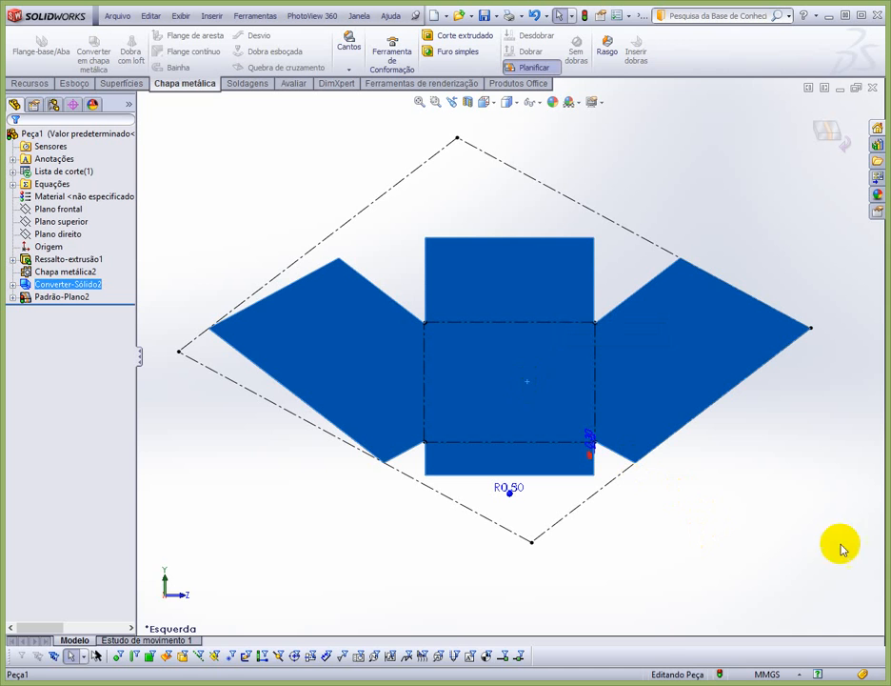
pyautogui.click(484, 103)
pyautogui.click(555, 156)
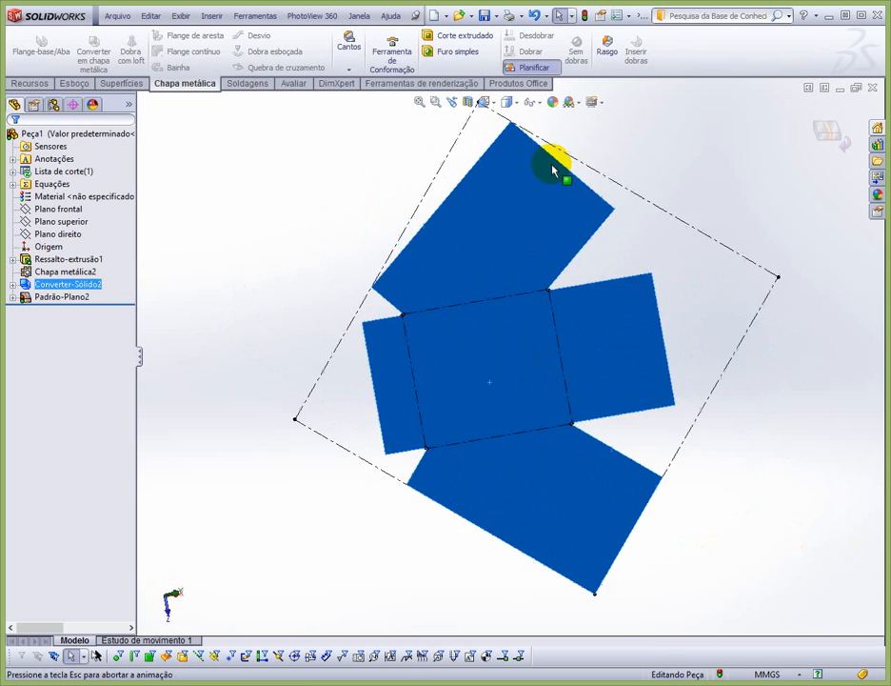
pyautogui.click(721, 193)
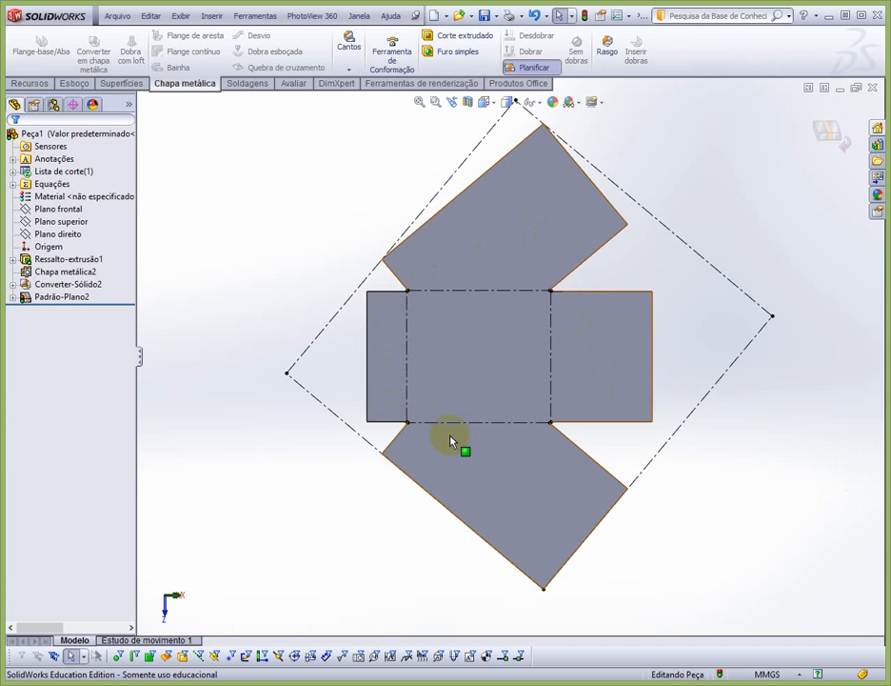
# Step: Examine the corner reliefs where the bend lines meet around the central panel of the flat pattern
pyautogui.scroll(-10, 407, 290)
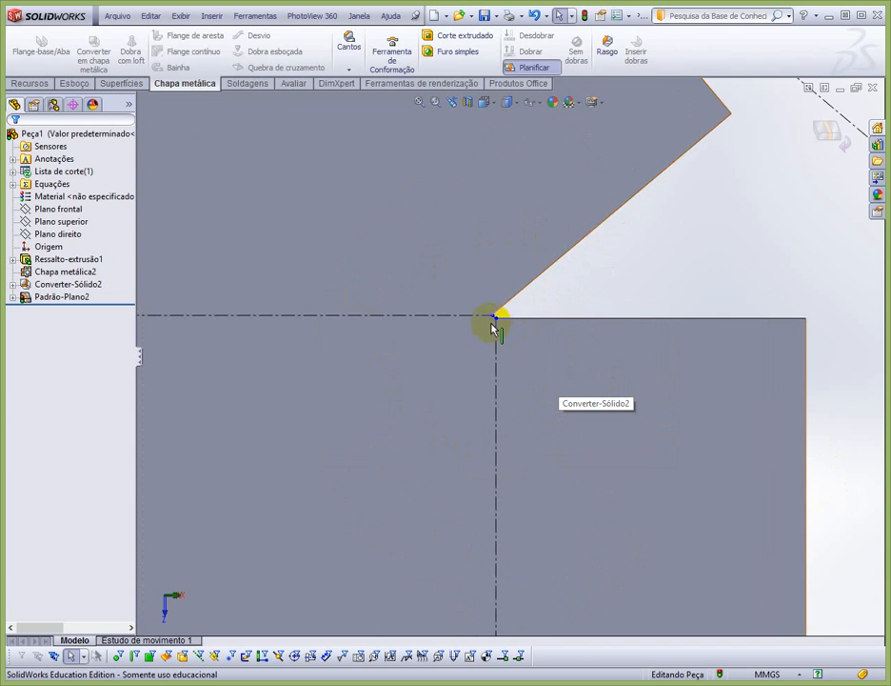
pyautogui.scroll(-6, 464, 329)
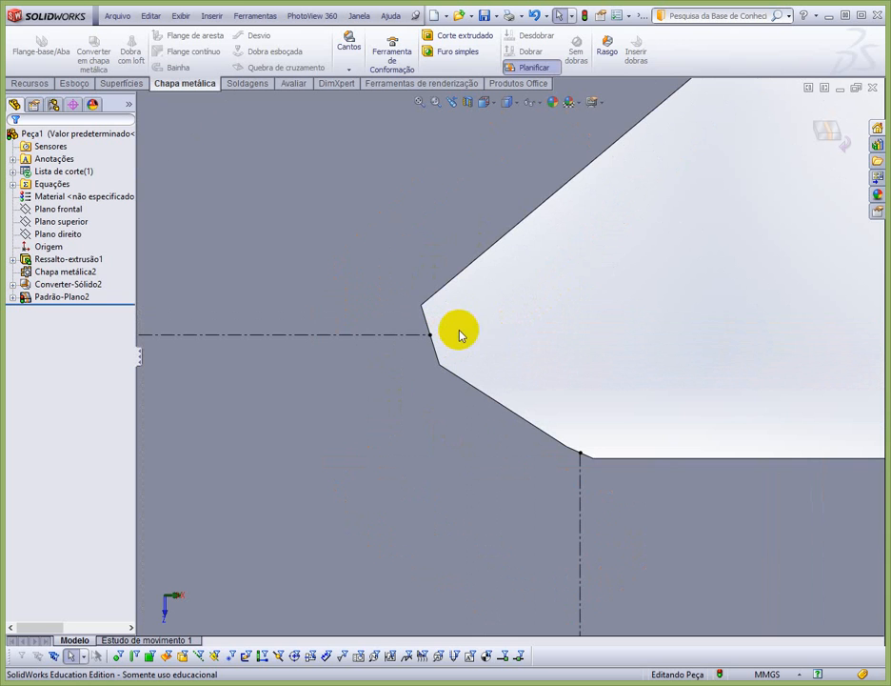
pyautogui.scroll(-6, 513, 385)
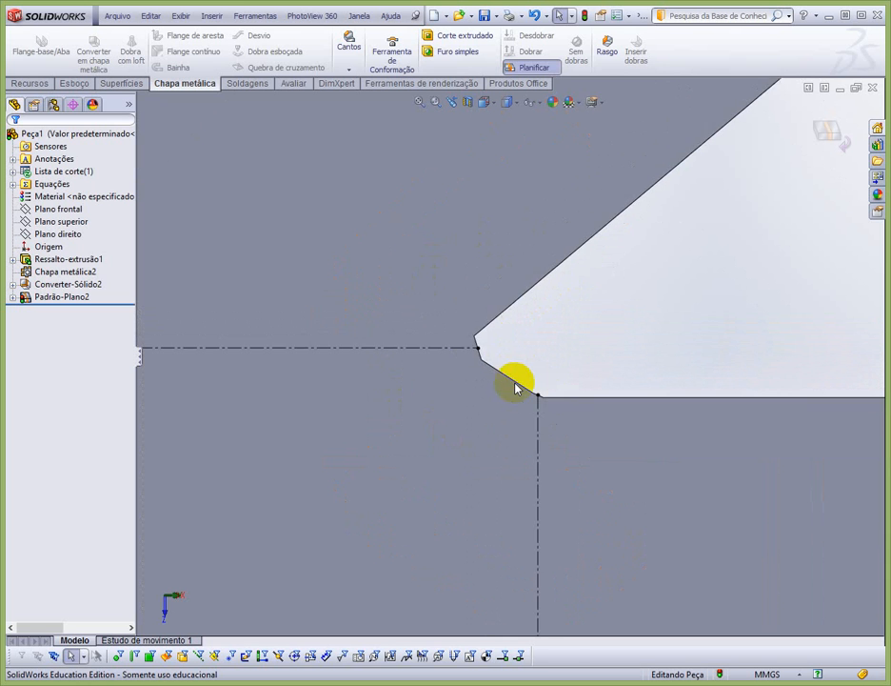
pyautogui.scroll(3, 514, 387)
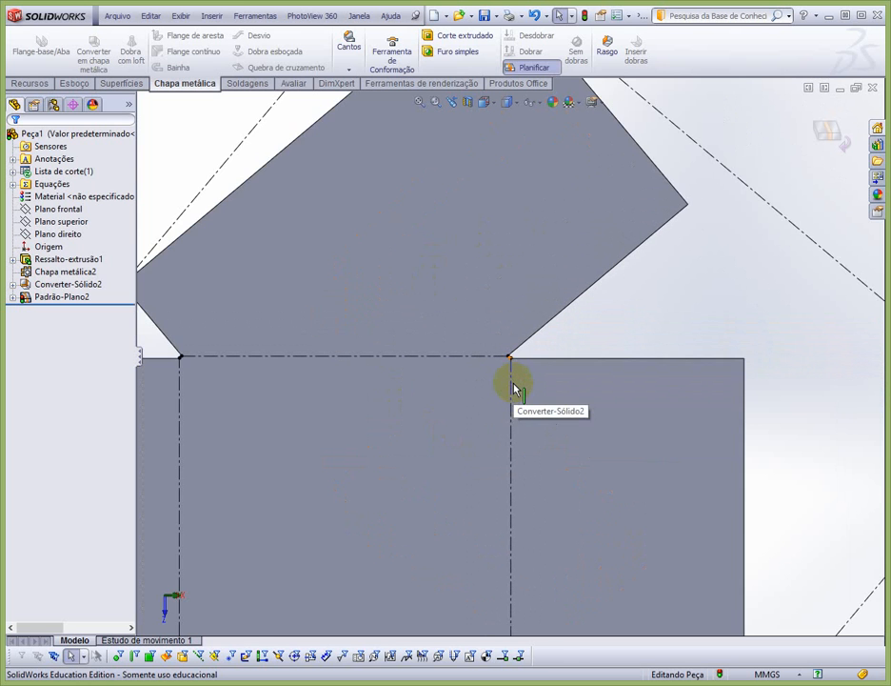
pyautogui.scroll(5, 513, 385)
pyautogui.scroll(-5, 386, 543)
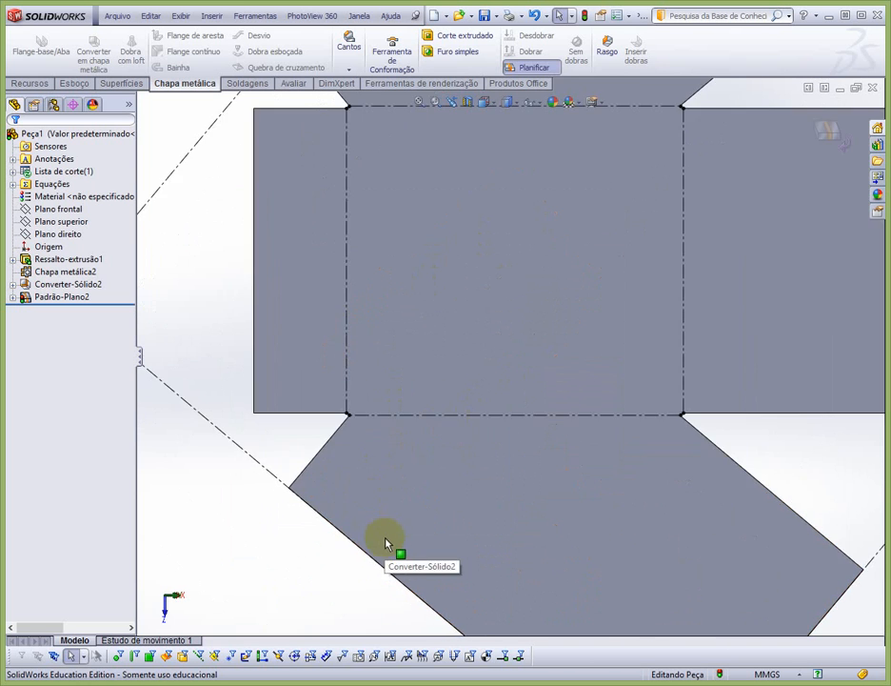
pyautogui.scroll(5, 386, 542)
pyautogui.scroll(-7, 446, 368)
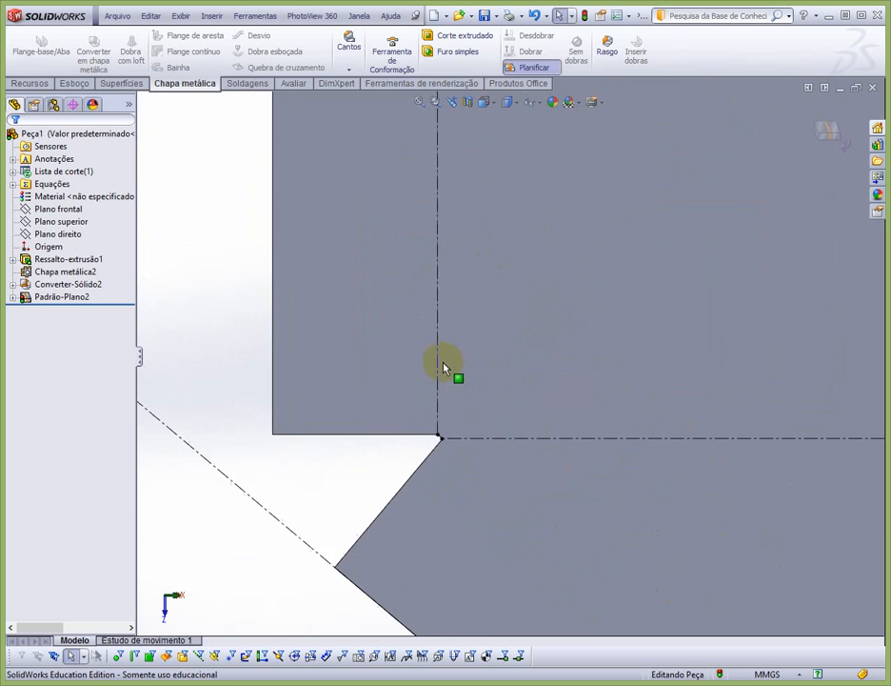
pyautogui.scroll(-2, 444, 368)
pyautogui.scroll(6, 444, 370)
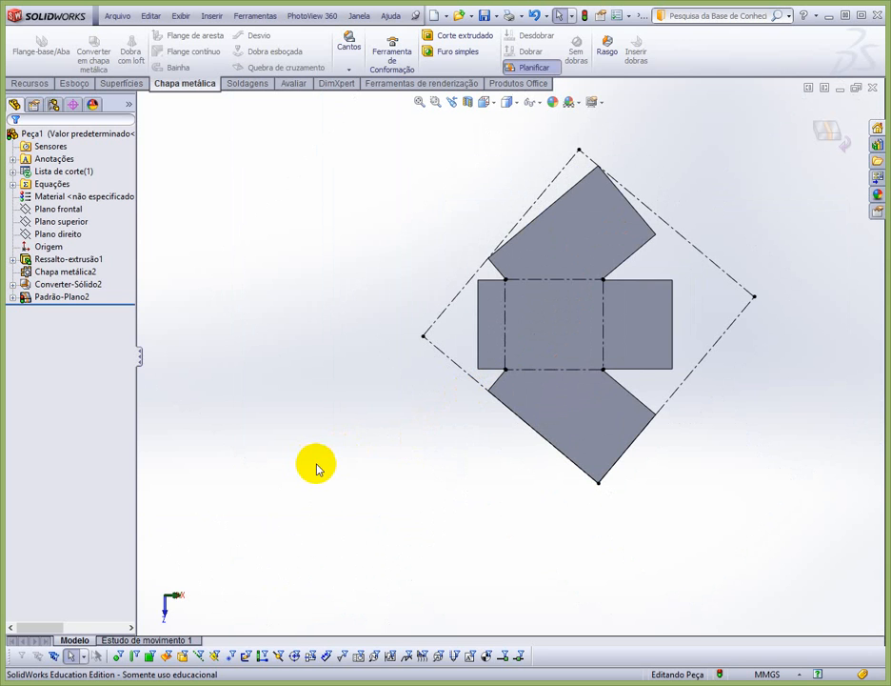
# Step: Suppress Padrão-Plano2 to fold the body back up and return to the isometric view
pyautogui.click(72, 299)
pyautogui.rightClick(72, 299)
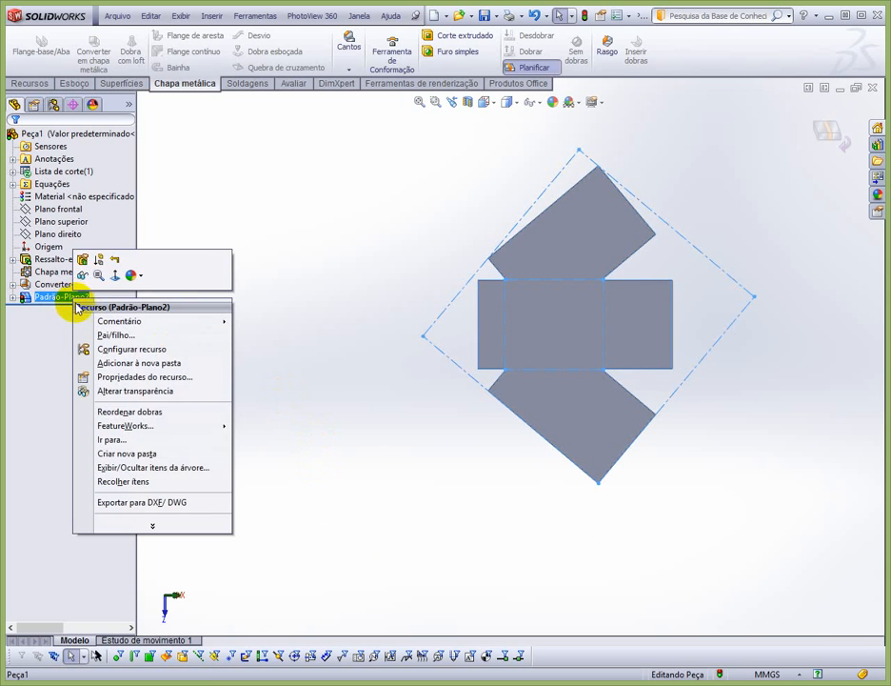
pyautogui.click(99, 260)
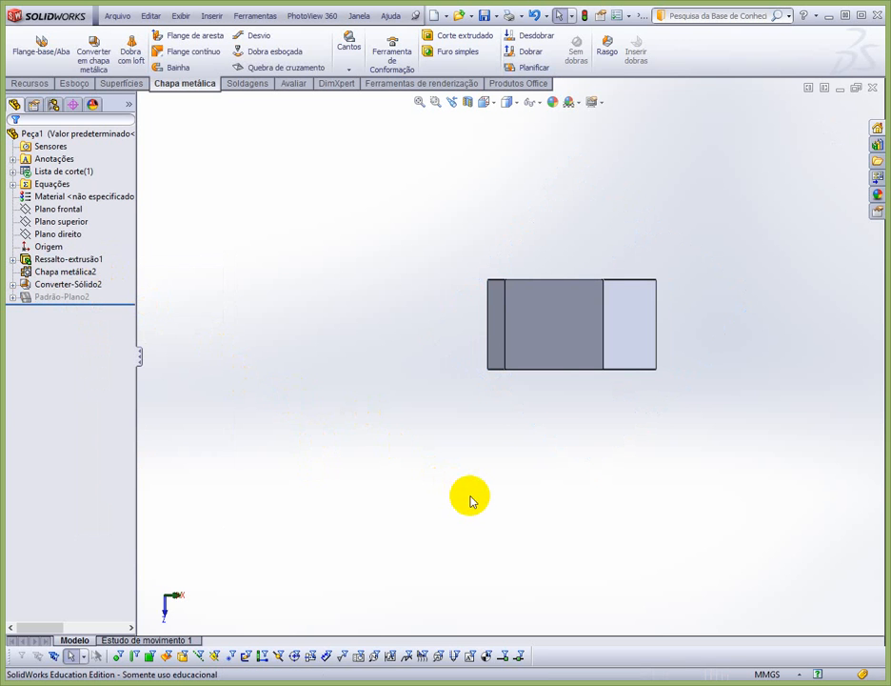
pyautogui.hotkey('ctrl', '7')
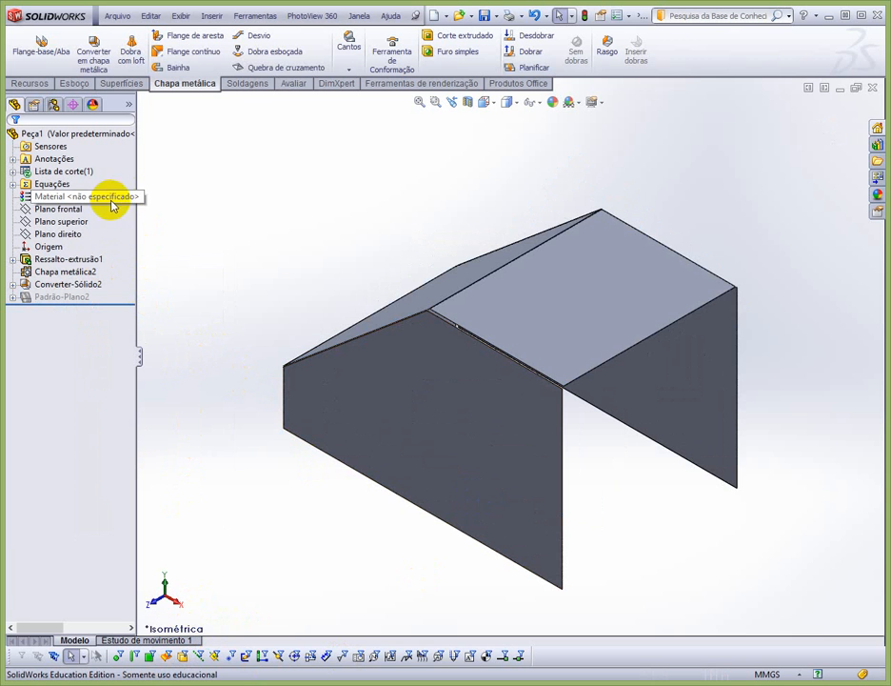
# Step: Start an edge flange on the inner sloped top edge of the side panel, directed inward beneath the adjacent roof panel
pyautogui.click(195, 38)
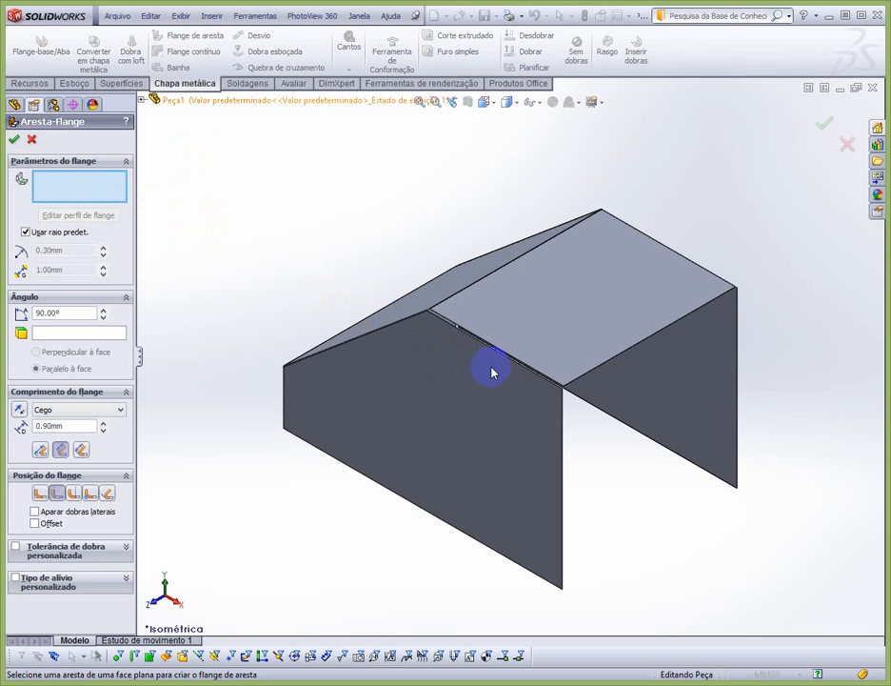
pyautogui.scroll(-3, 492, 370)
pyautogui.scroll(-5, 586, 402)
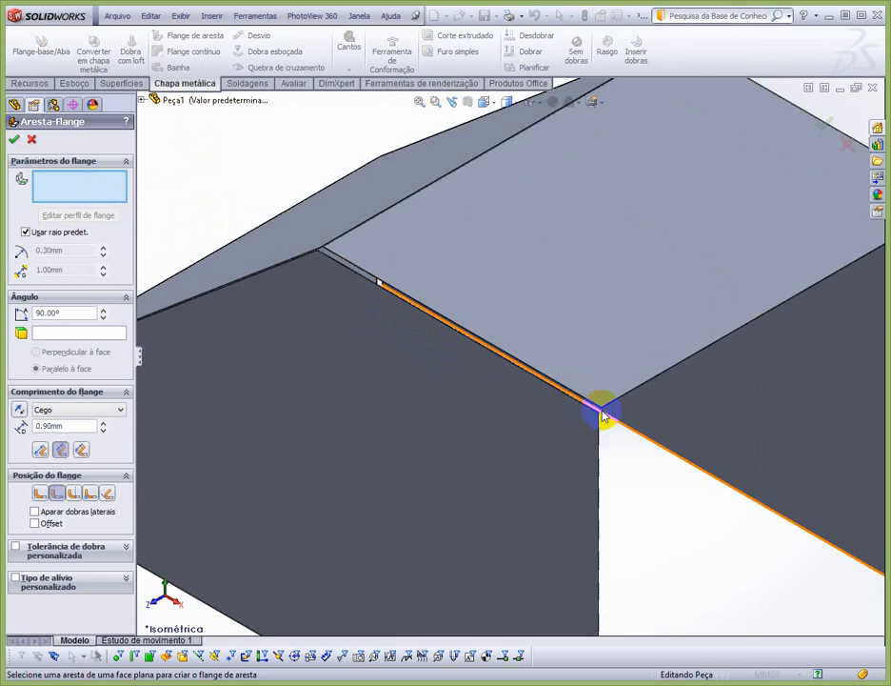
pyautogui.scroll(-5, 551, 381)
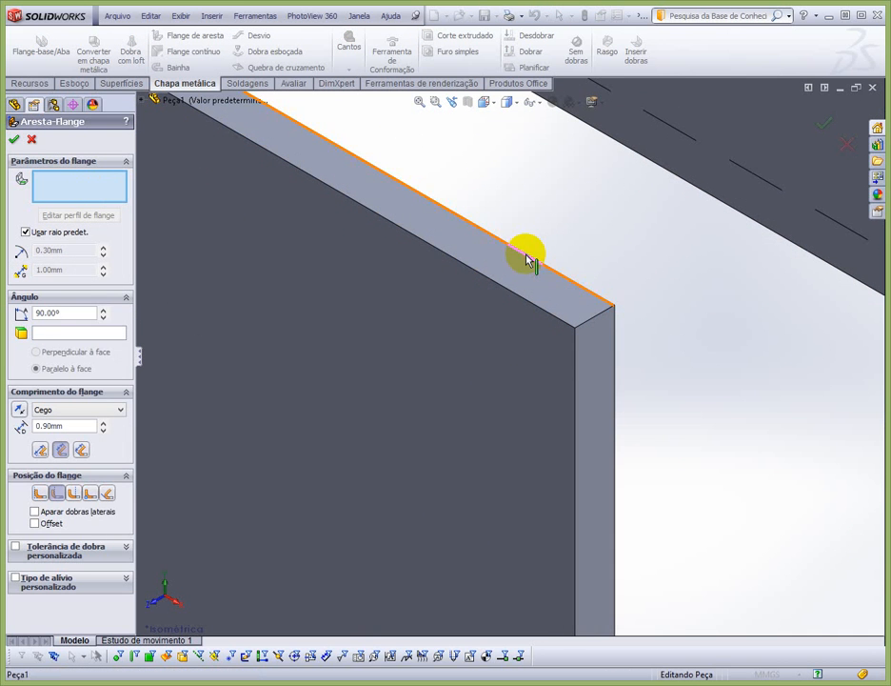
pyautogui.click(529, 259)
pyautogui.click(723, 388)
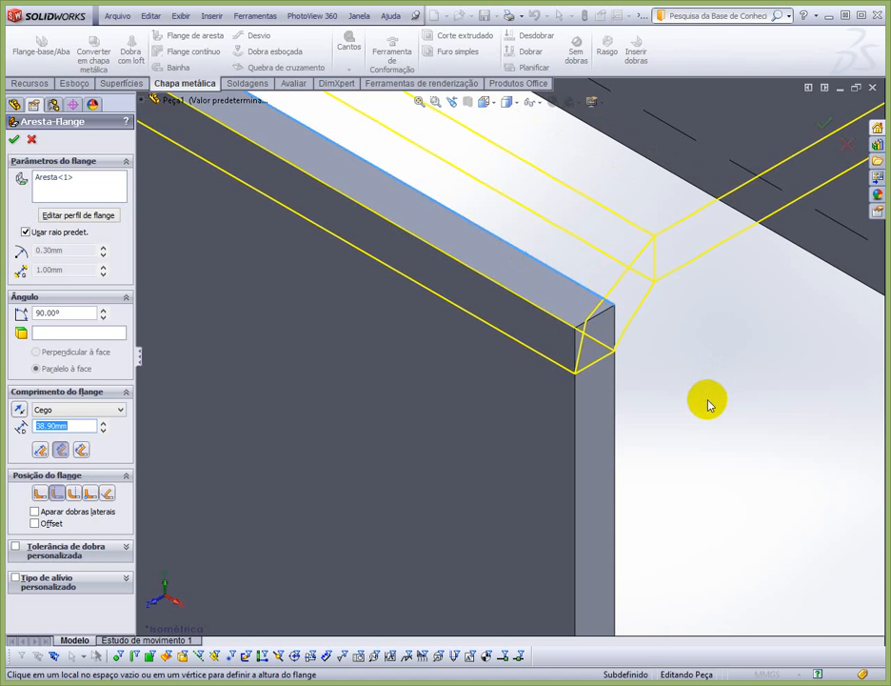
pyautogui.moveTo(709, 406); pyautogui.dragTo(669, 374, button='middle')
pyautogui.scroll(8, 669, 373)
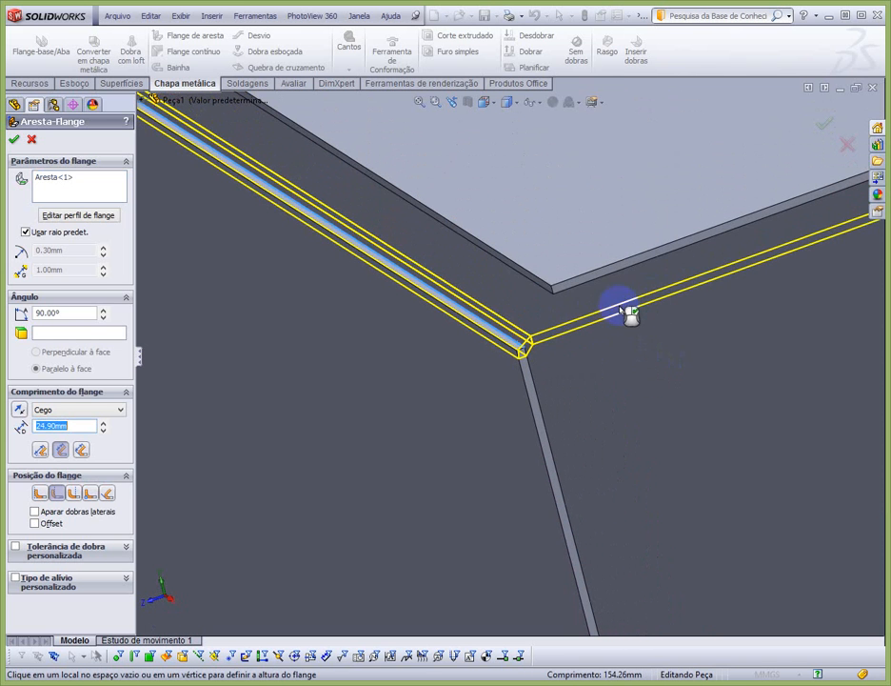
pyautogui.moveTo(618, 322); pyautogui.dragTo(621, 329, button='middle')
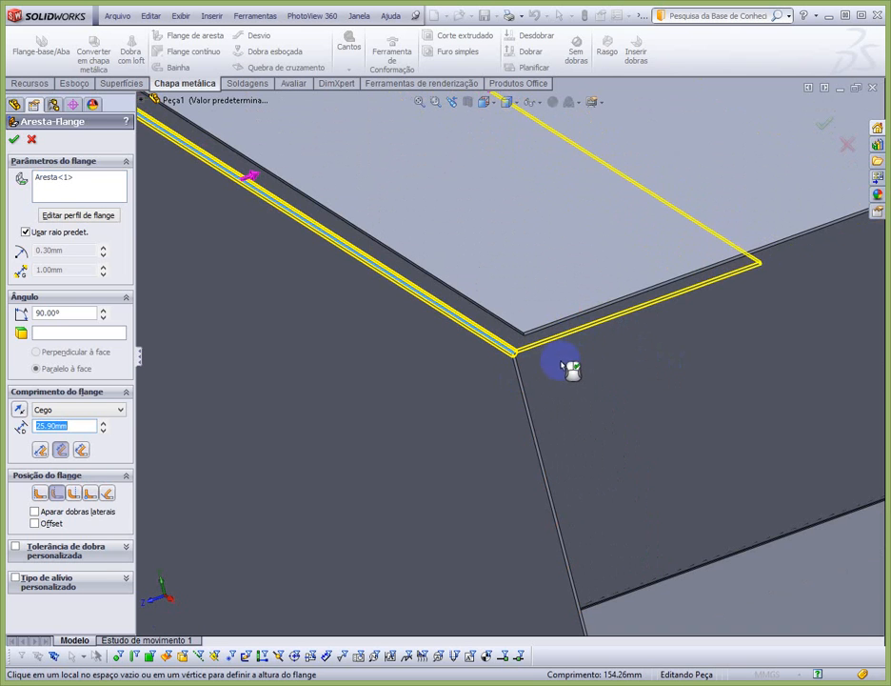
# Step: Set the blind flange length to 10 mm, keeping the 90° angle and the inner virtual sharp as length reference
pyautogui.moveTo(75, 428); pyautogui.dragTo(39, 426)
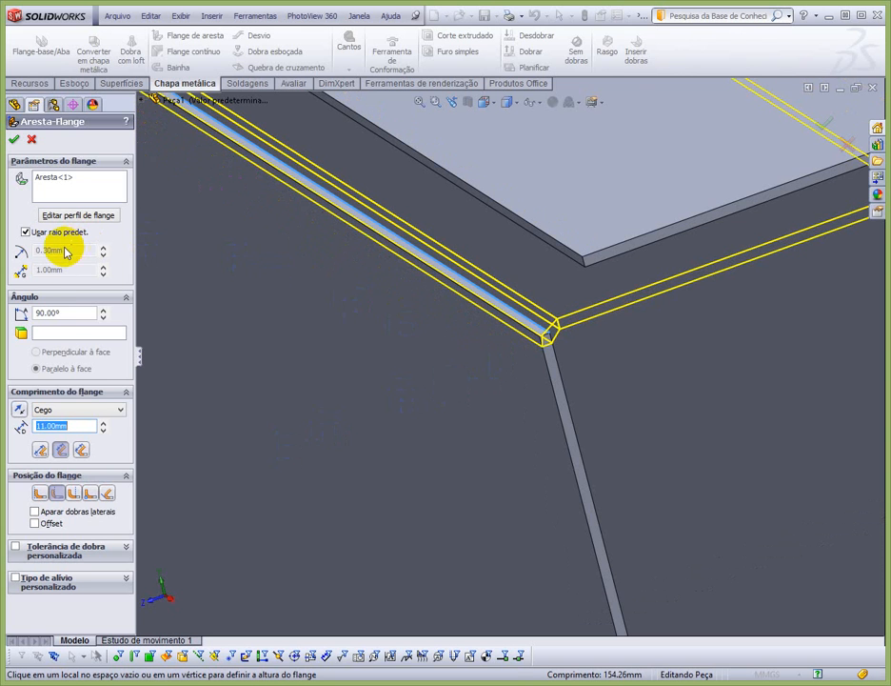
pyautogui.click(60, 311)
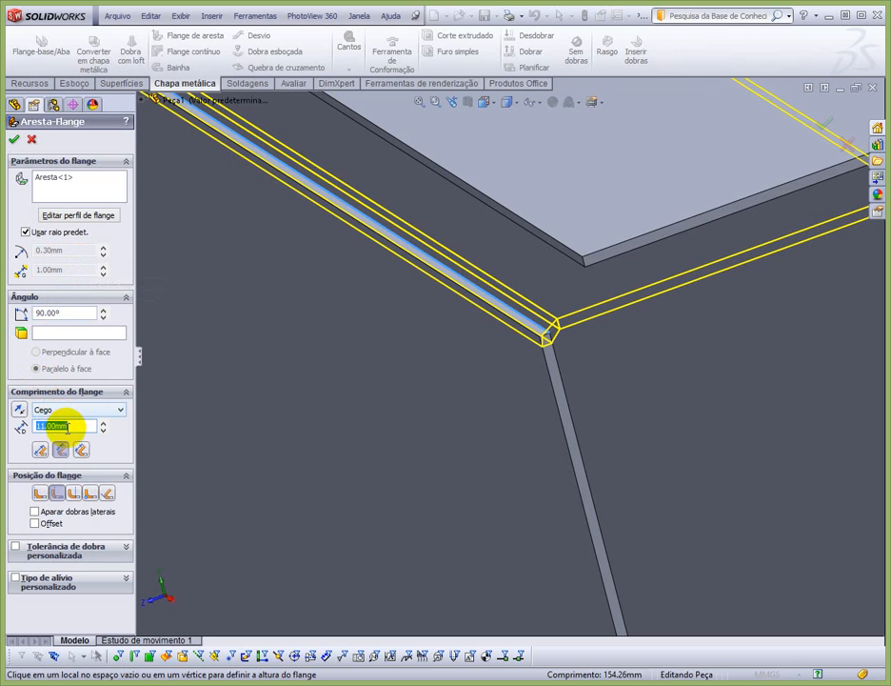
pyautogui.doubleClick(70, 425)
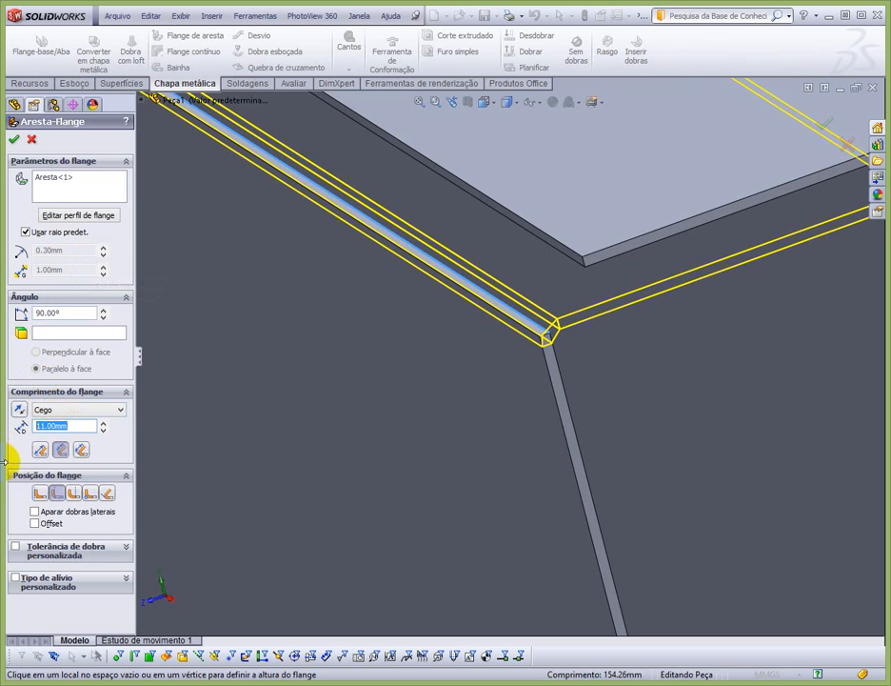
pyautogui.write('10')
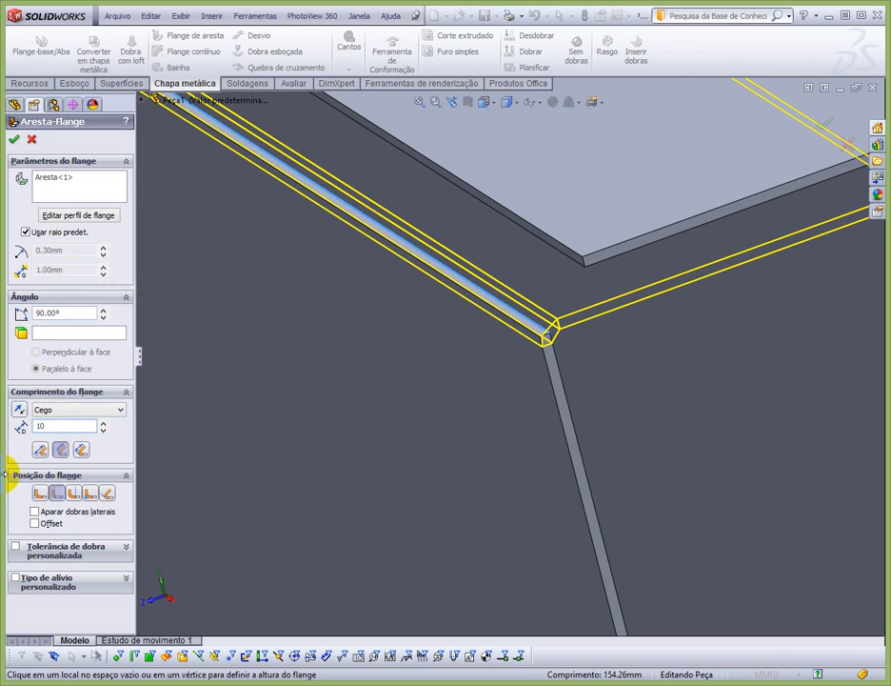
pyautogui.press('Return')
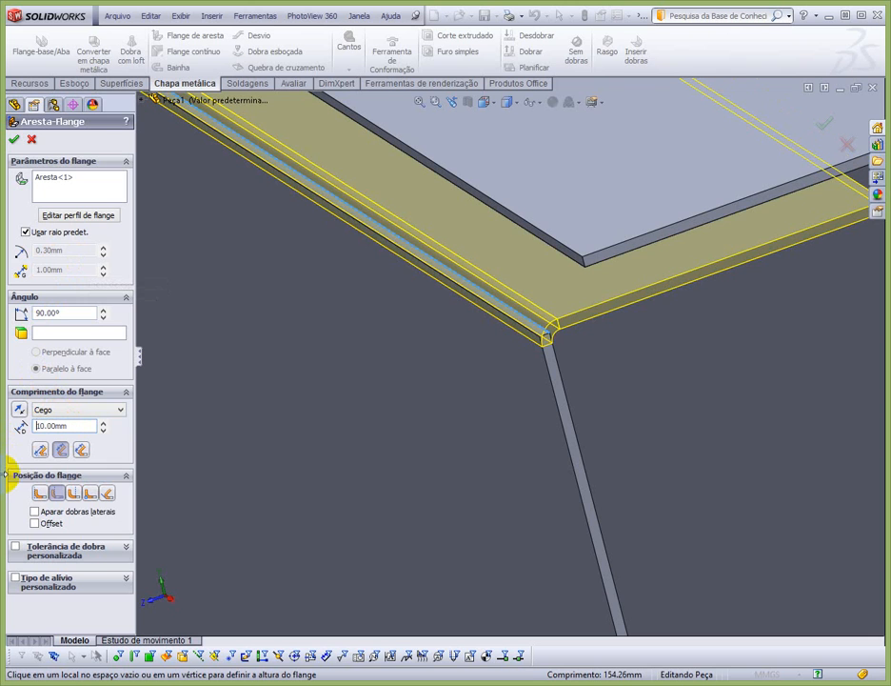
pyautogui.click(61, 453)
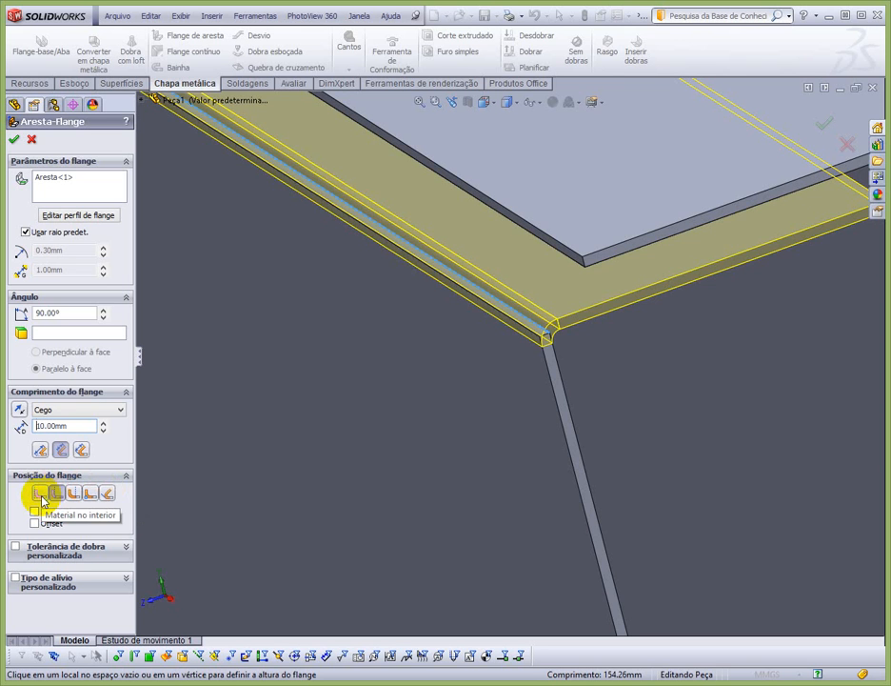
# Step: Compare the Material no interior and Material no exterior flange positions at the panel corner and keep Material no interior
pyautogui.click(41, 495)
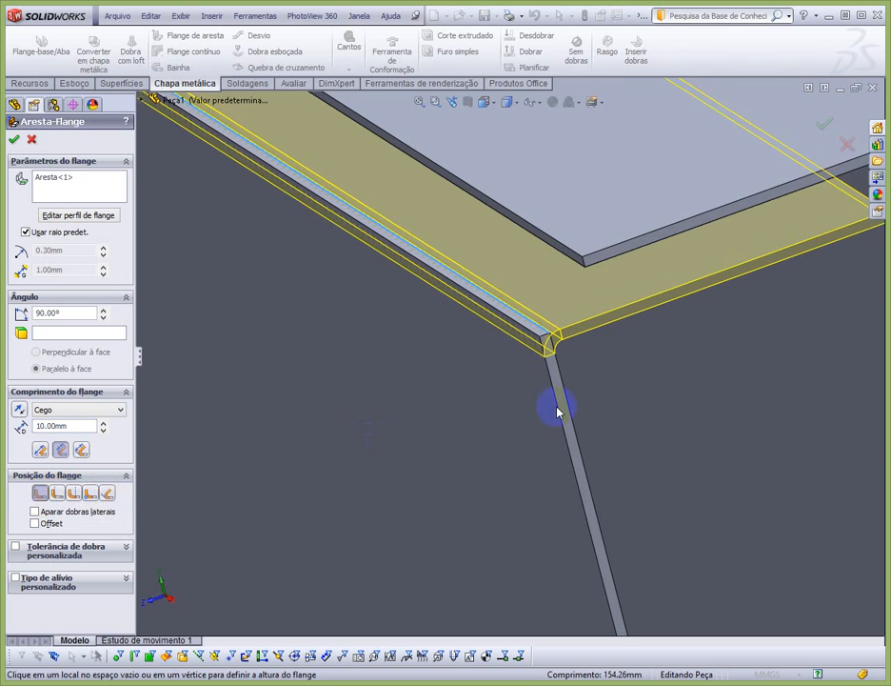
pyautogui.scroll(-4, 552, 348)
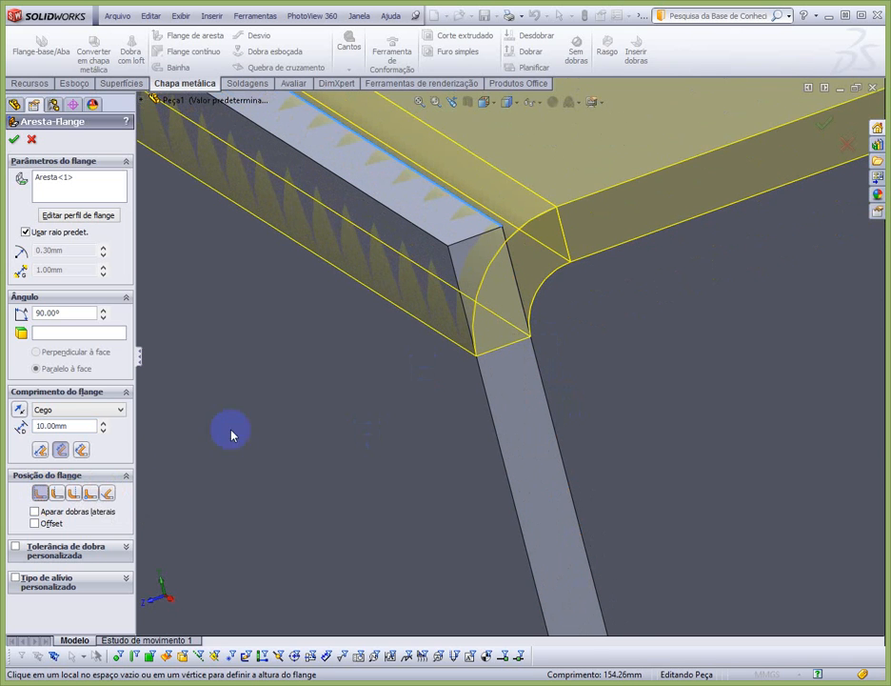
pyautogui.click(56, 496)
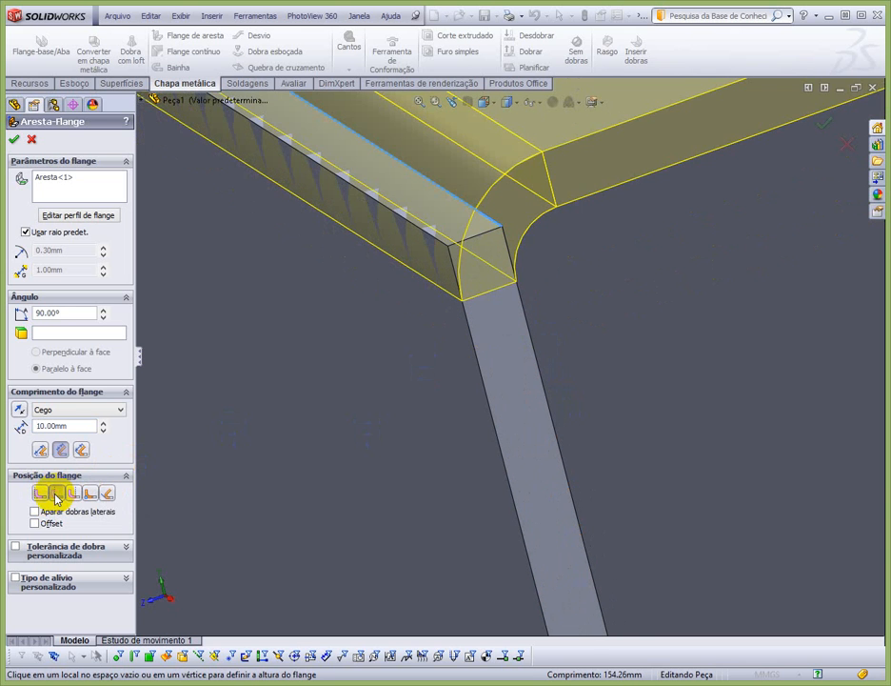
pyautogui.click(39, 495)
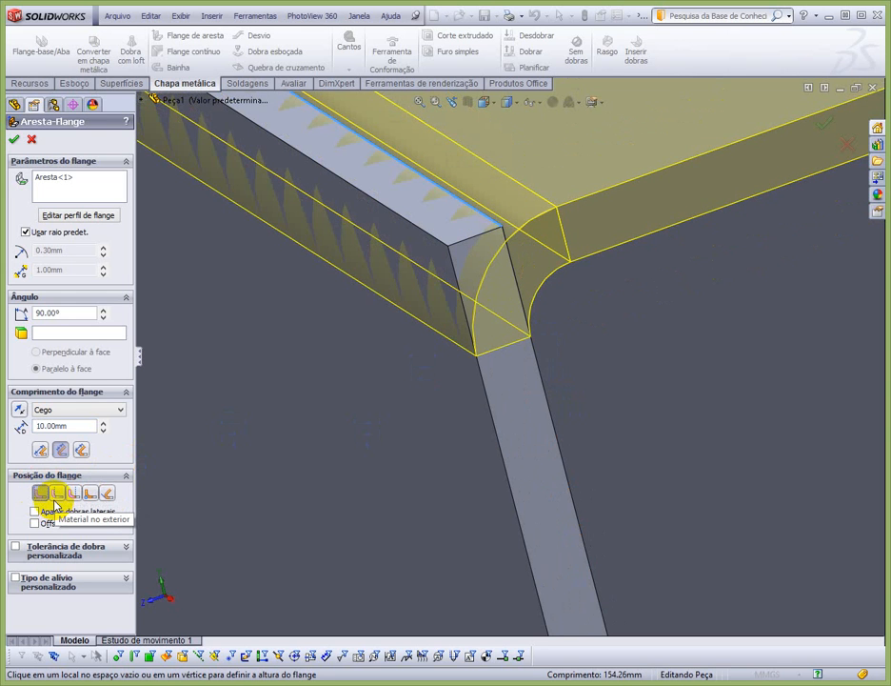
pyautogui.scroll(4, 477, 324)
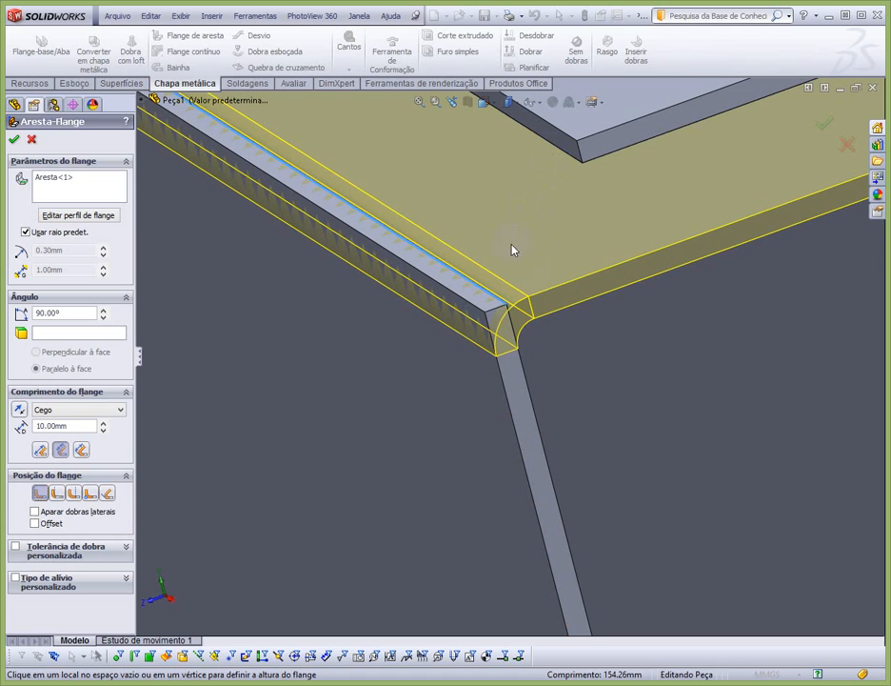
# Step: Offset the edge flange by a blind distance of 1 mm and check its clearance beneath the roof panel
pyautogui.click(36, 524)
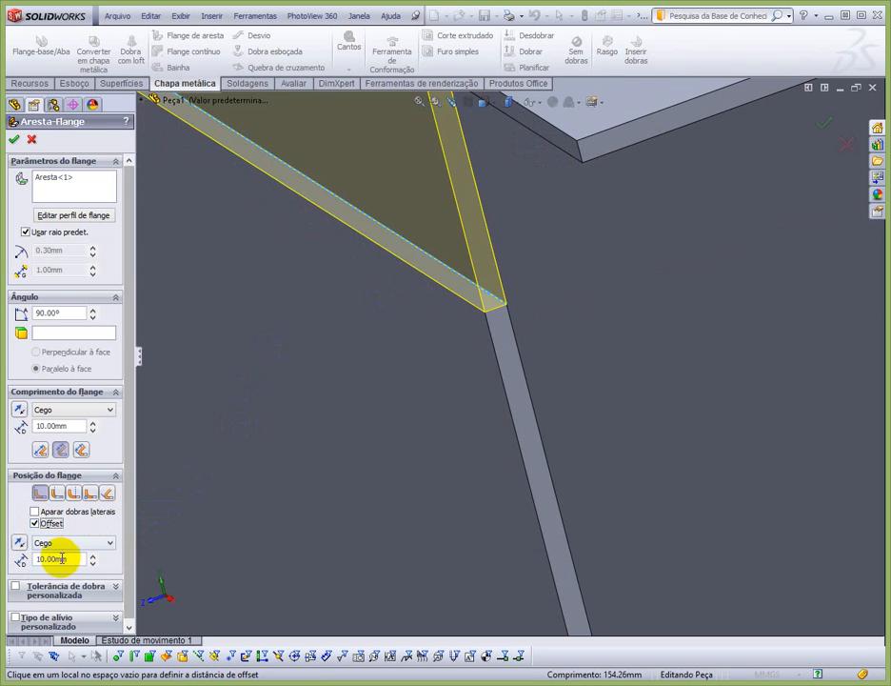
pyautogui.moveTo(71, 560); pyautogui.dragTo(20, 562)
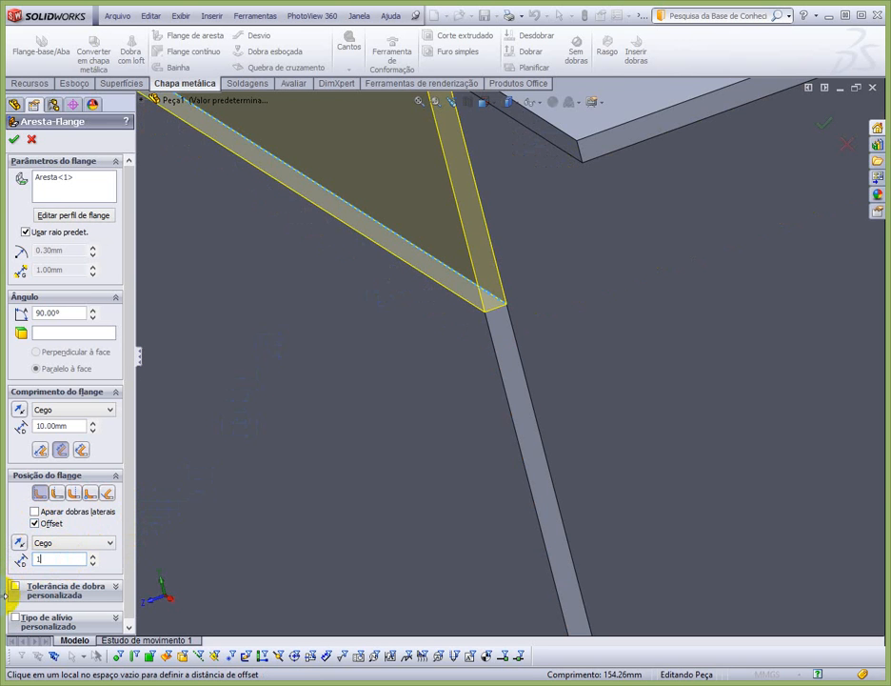
pyautogui.press('Return')
pyautogui.scroll(3, 584, 358)
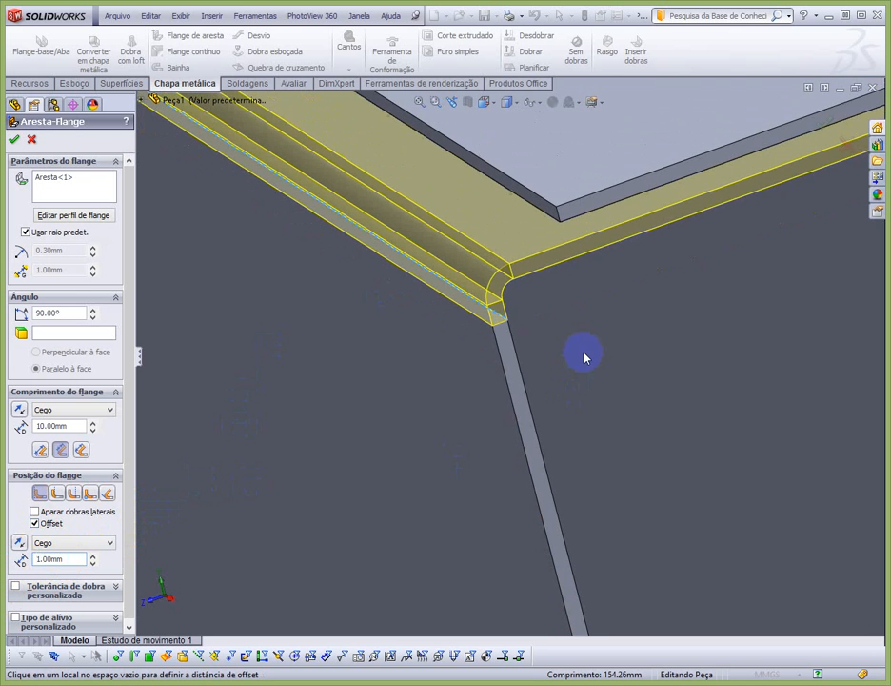
pyautogui.moveTo(546, 347); pyautogui.dragTo(484, 206, button='middle')
pyautogui.scroll(-7, 514, 203)
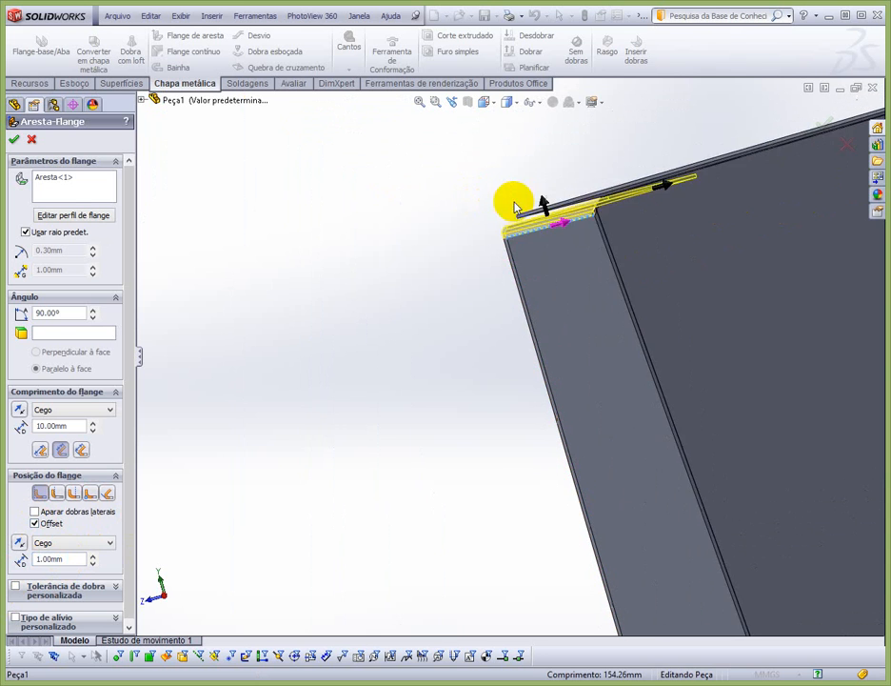
pyautogui.scroll(-1, 610, 313)
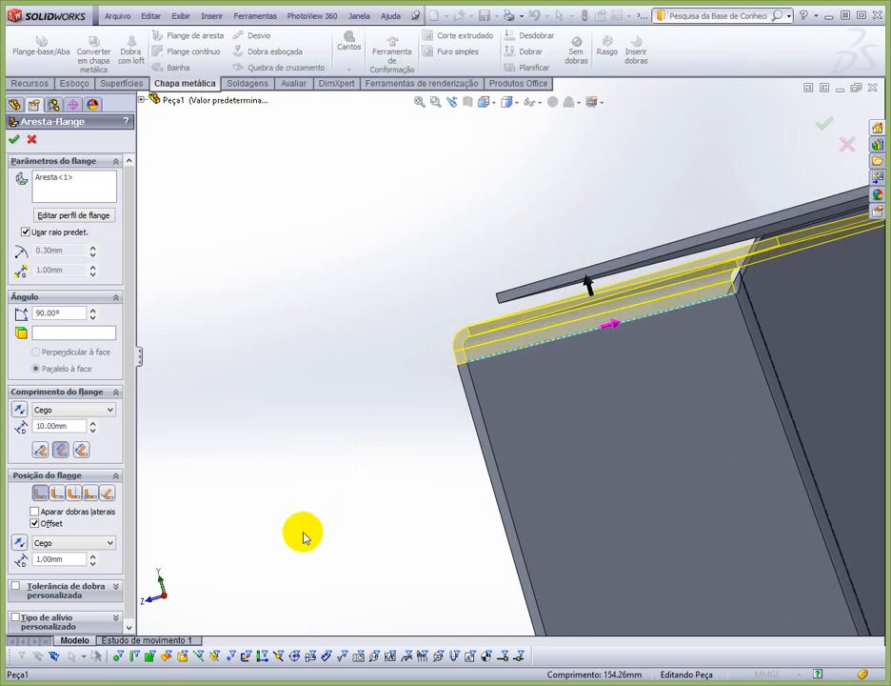
pyautogui.moveTo(428, 366); pyautogui.dragTo(499, 366, button='middle')
pyautogui.middleClick(489, 372)
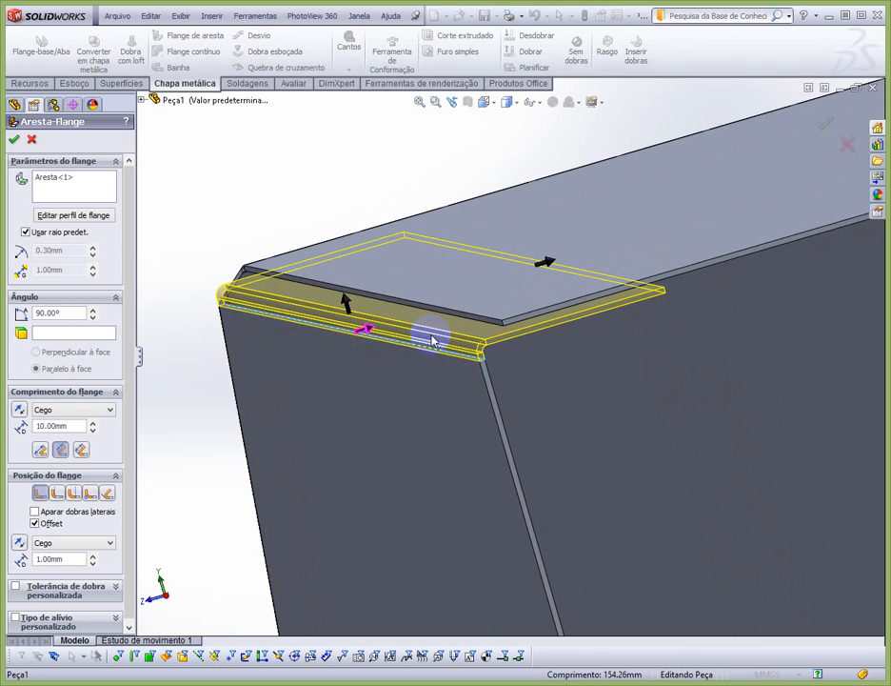
# Step: Edit the flange profile sketch, shortening its end at the adjoining sloped panel to about 12 mm from that panel's edge
pyautogui.click(89, 217)
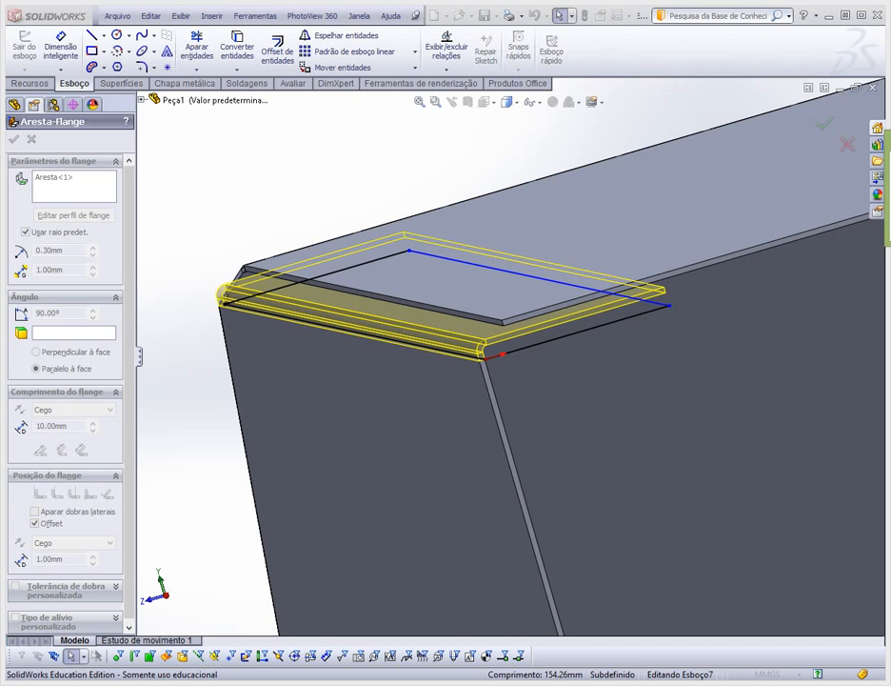
pyautogui.moveTo(890, 143); pyautogui.dragTo(747, 129)
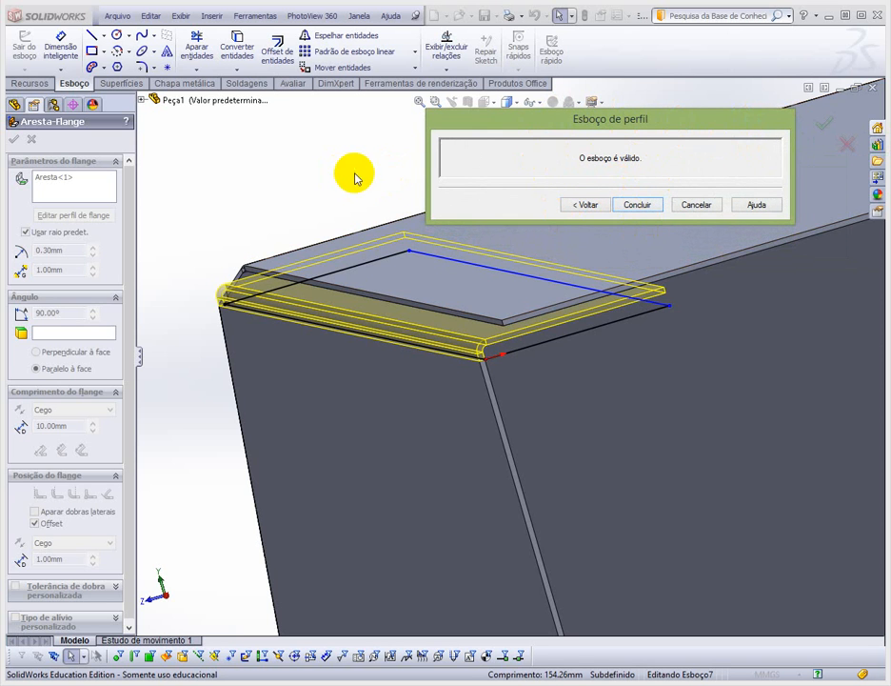
pyautogui.moveTo(399, 238); pyautogui.dragTo(406, 266)
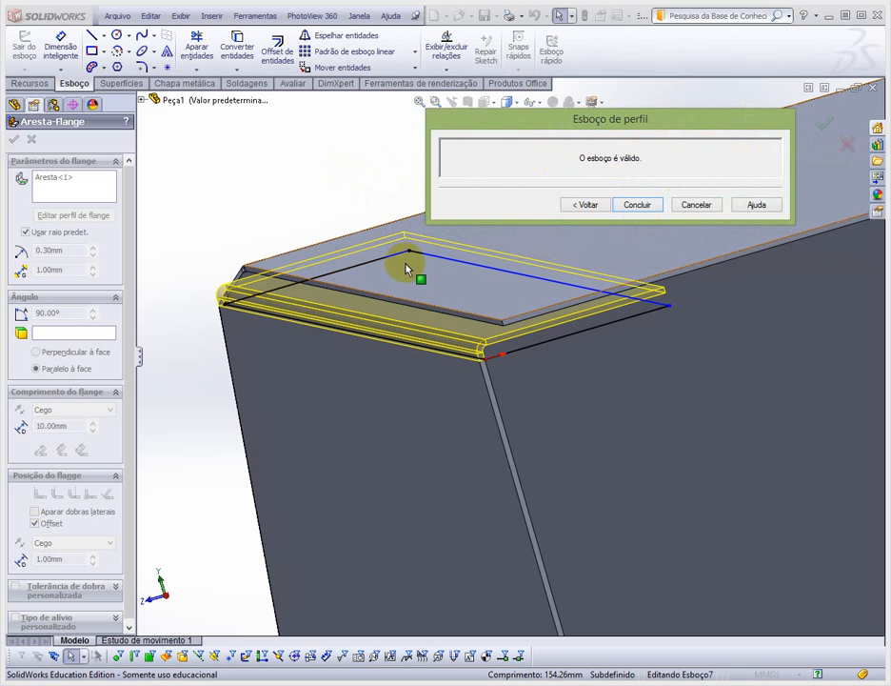
pyautogui.scroll(-6, 417, 269)
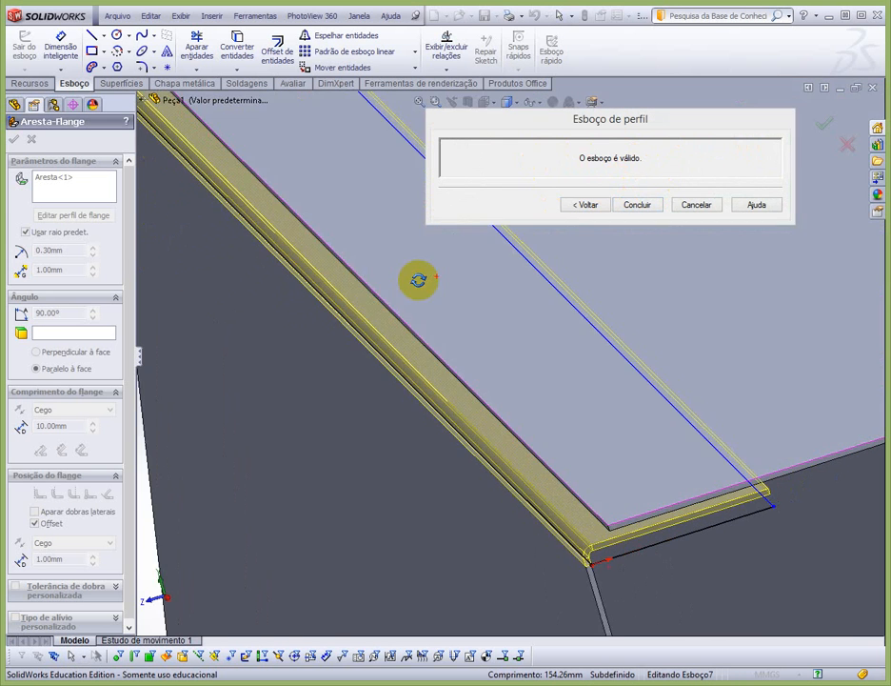
pyautogui.scroll(4, 420, 286)
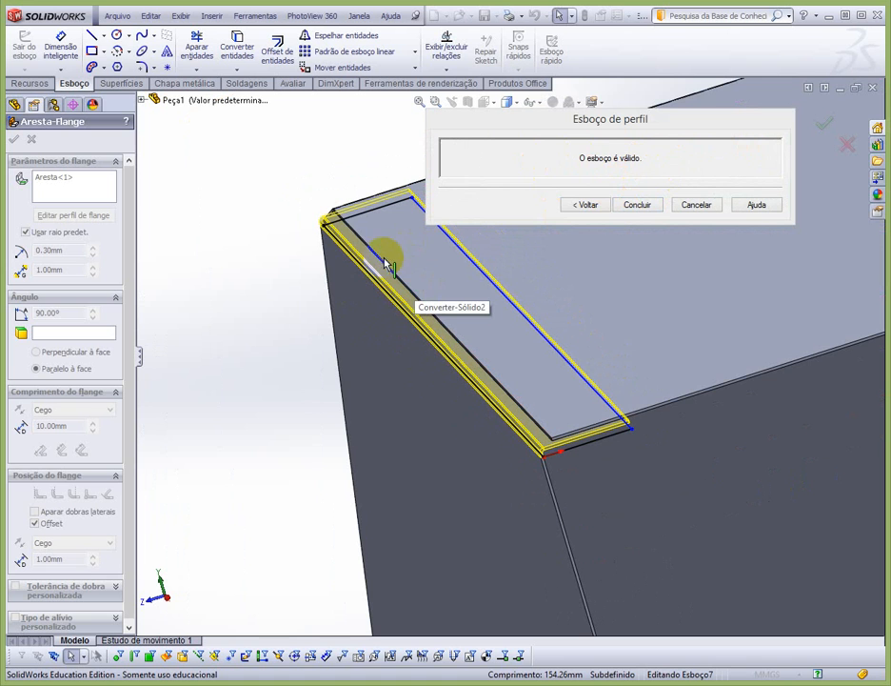
pyautogui.click(302, 287)
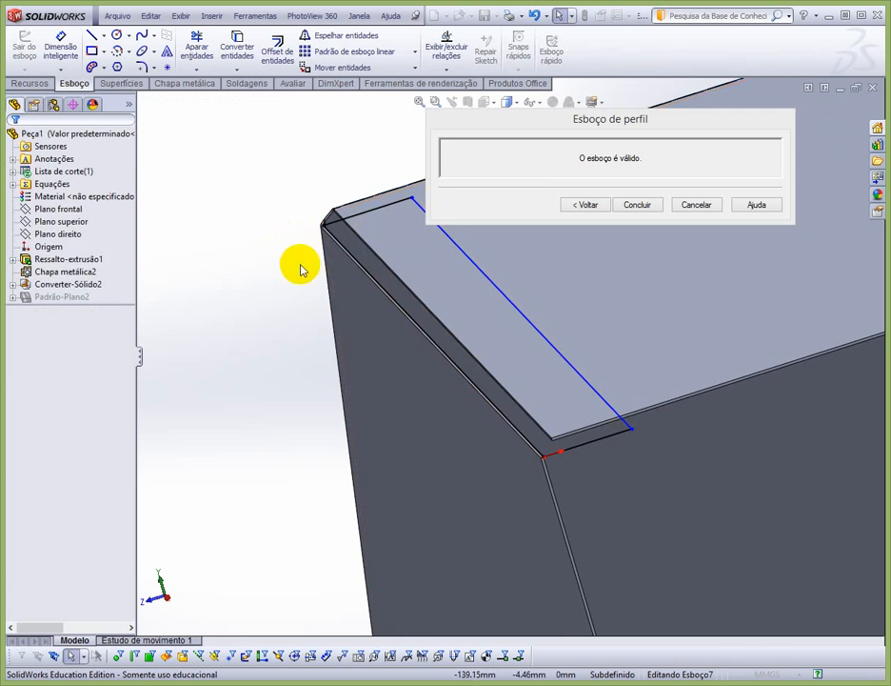
pyautogui.hotkey('ctrl', '8')
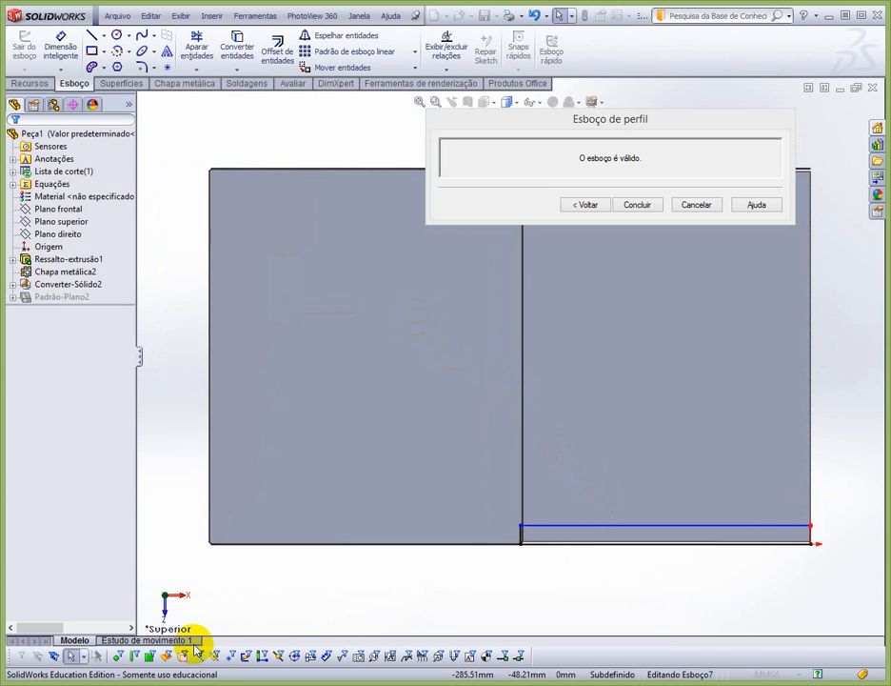
pyautogui.scroll(-3, 617, 554)
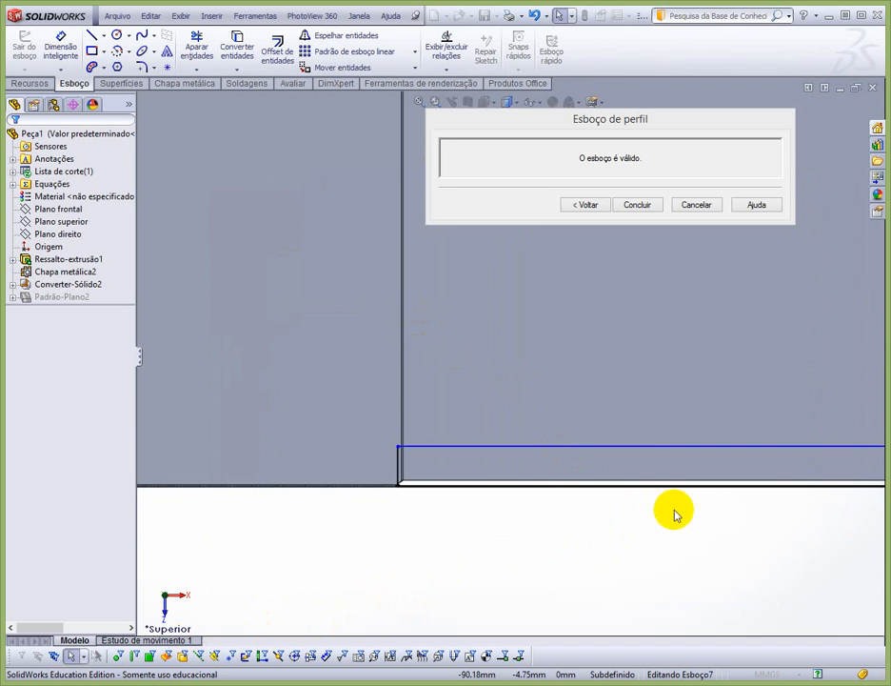
pyautogui.scroll(-1, 753, 461)
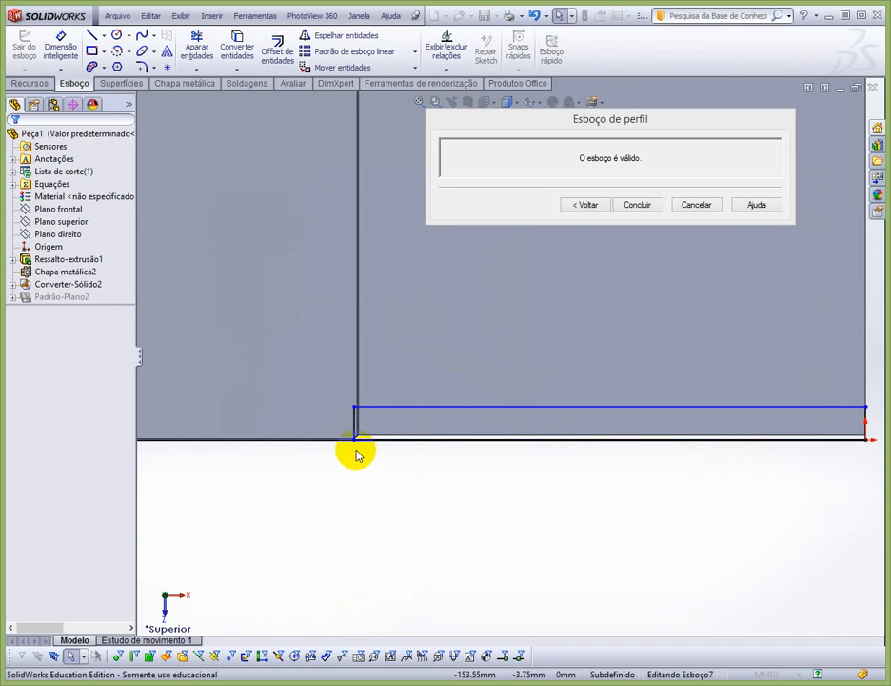
pyautogui.moveTo(354, 441); pyautogui.dragTo(398, 440)
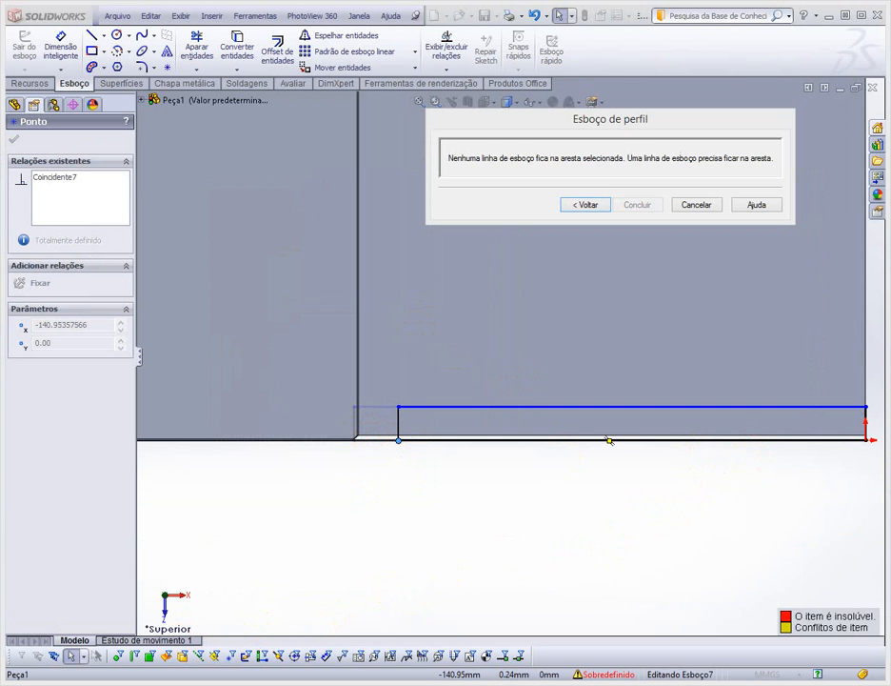
pyautogui.moveTo(678, 184); pyautogui.dragTo(553, 479)
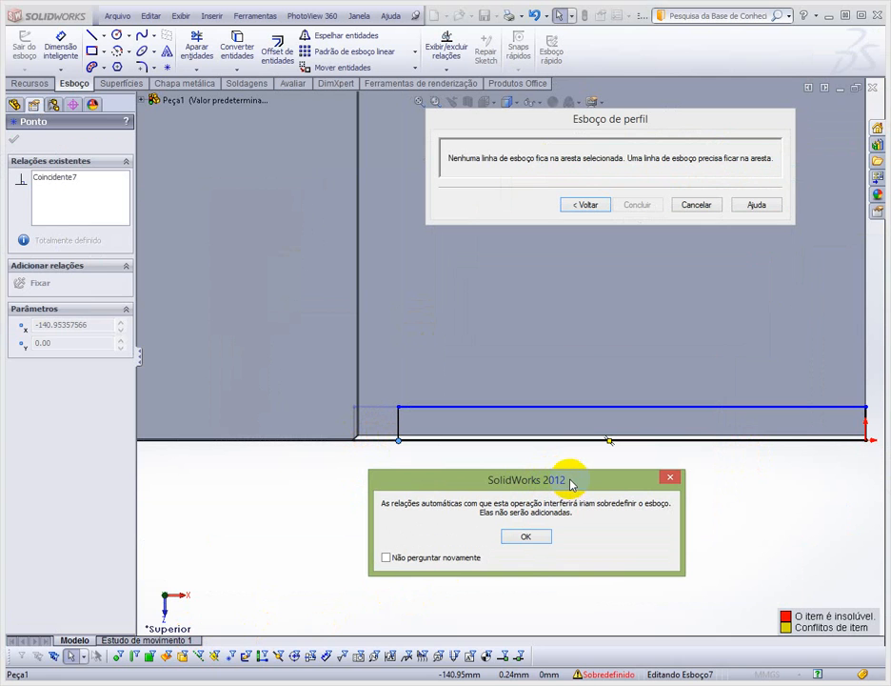
pyautogui.click(527, 540)
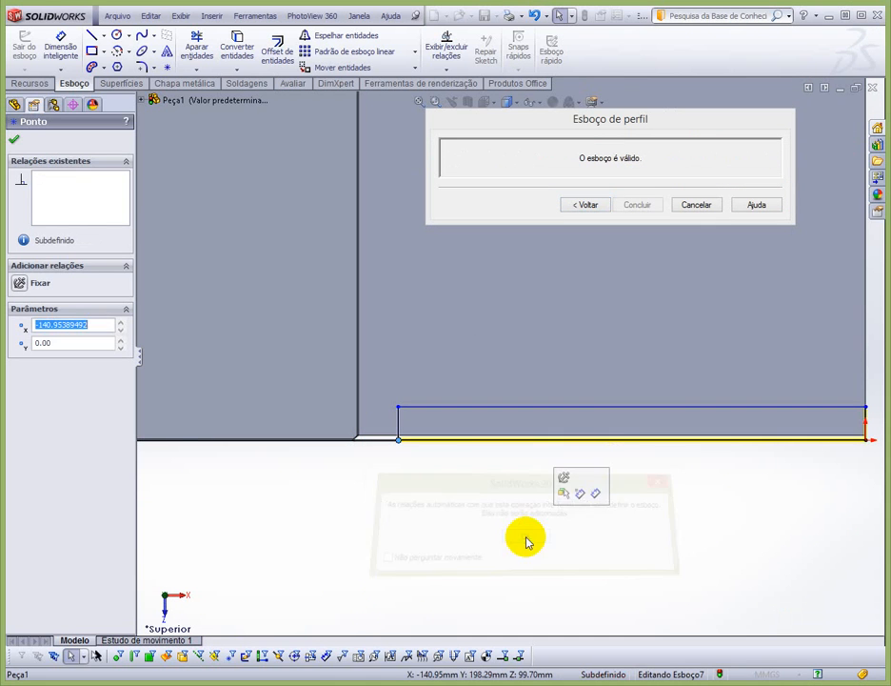
# Step: Dimension the shortened profile end 5 mm from the vertical panel edge beside it and finish the edge flange
pyautogui.click(63, 51)
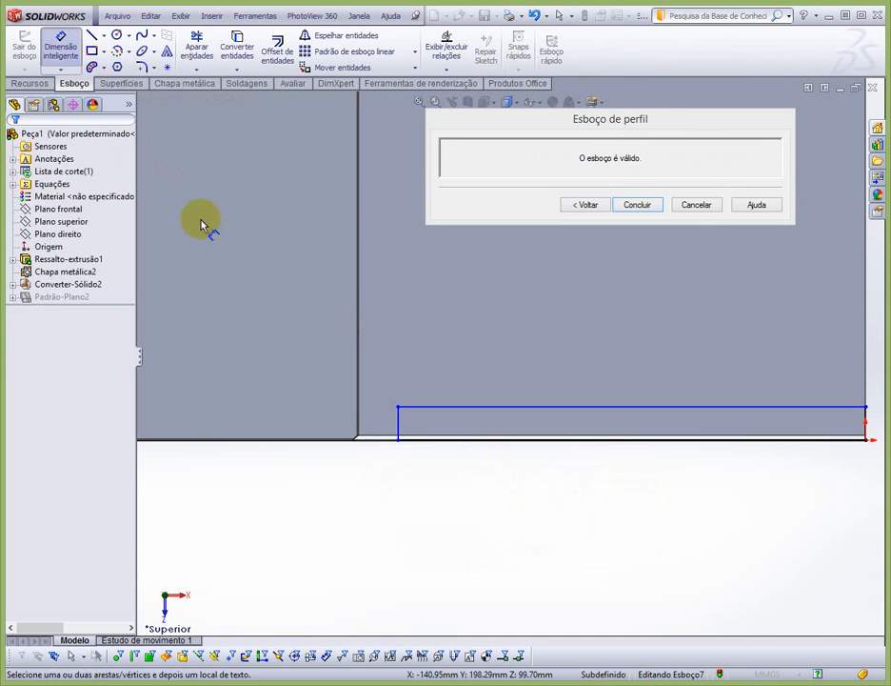
pyautogui.scroll(-4, 391, 438)
pyautogui.scroll(-2, 386, 416)
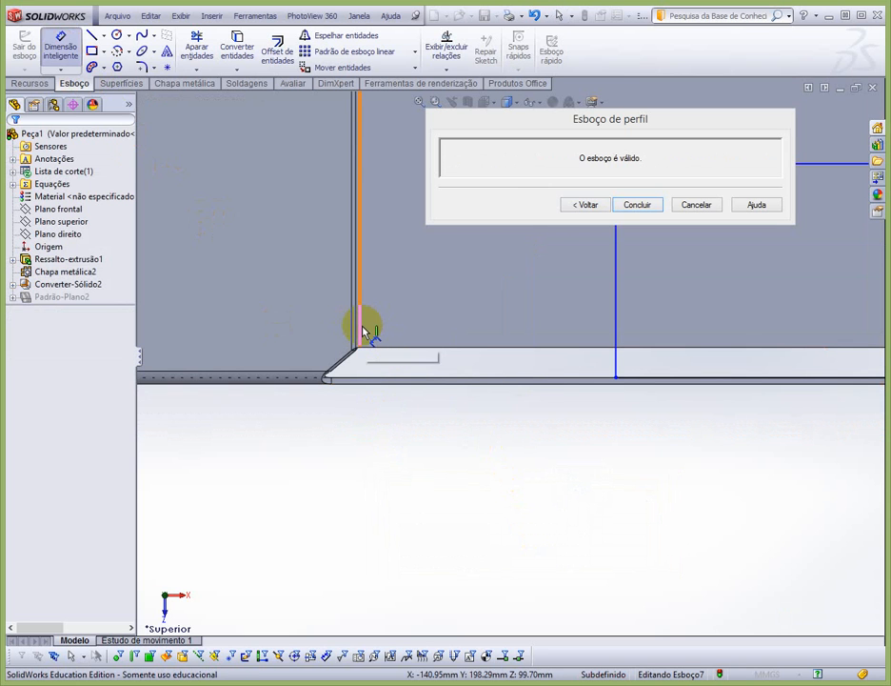
pyautogui.click(362, 332)
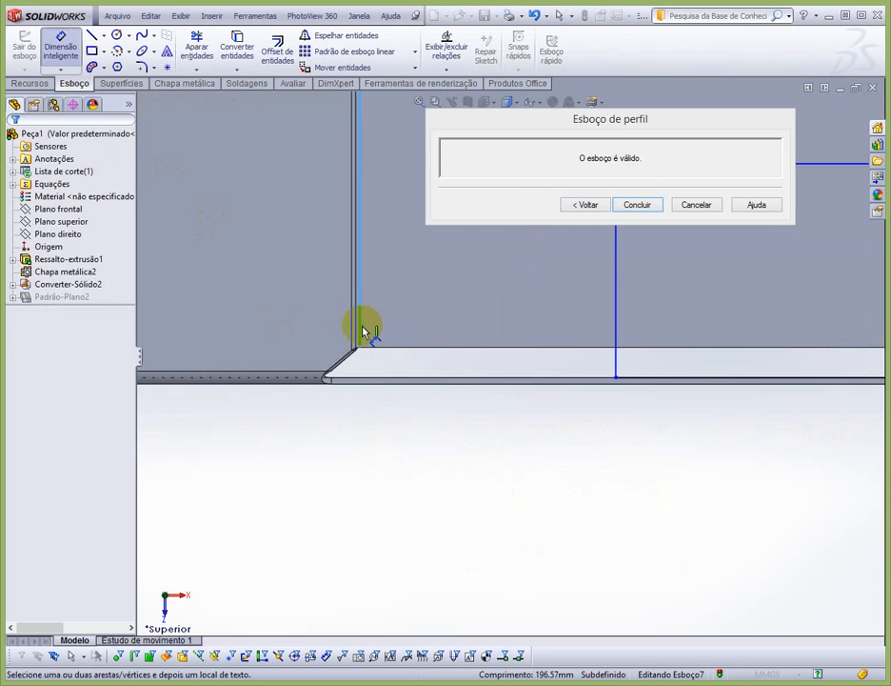
pyautogui.click(617, 358)
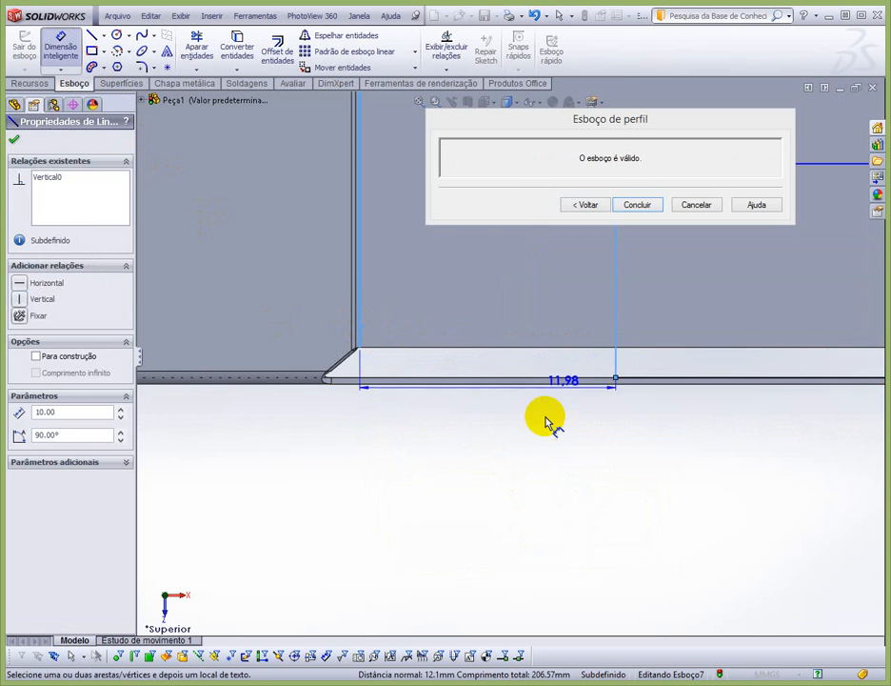
pyautogui.click(487, 497)
pyautogui.press('Return')
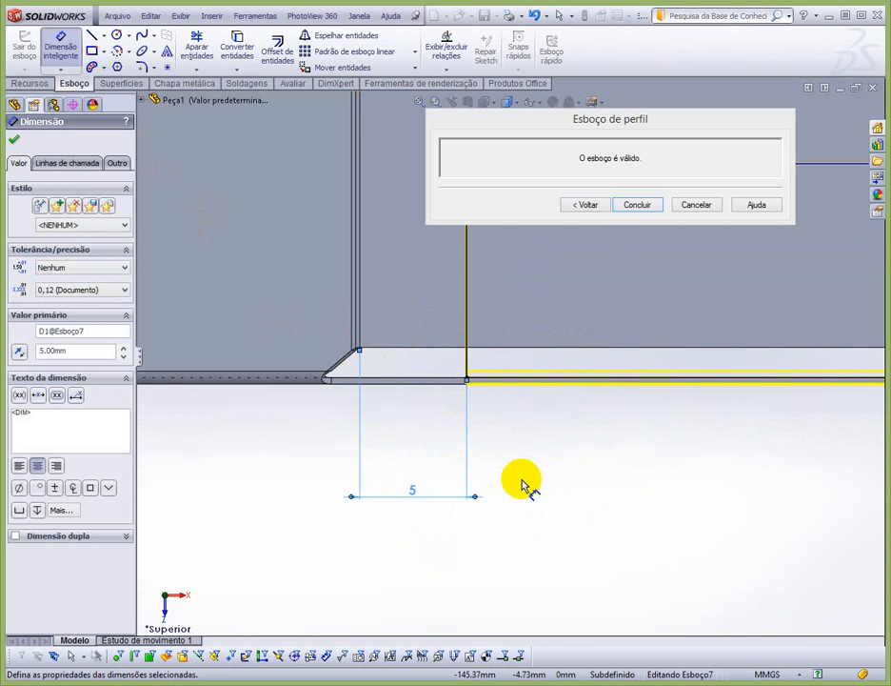
pyautogui.scroll(5, 573, 464)
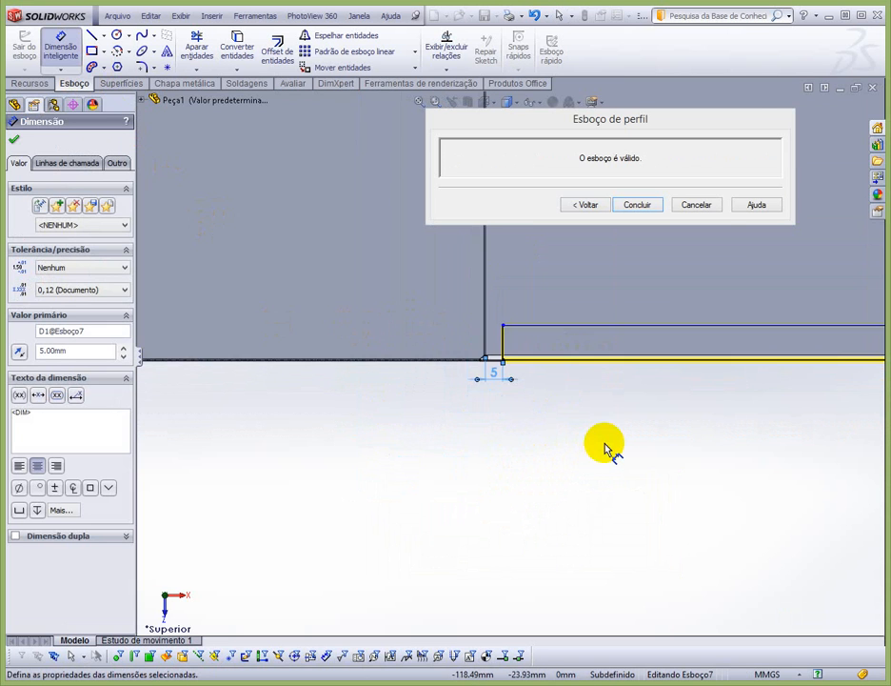
pyautogui.scroll(-6, 667, 362)
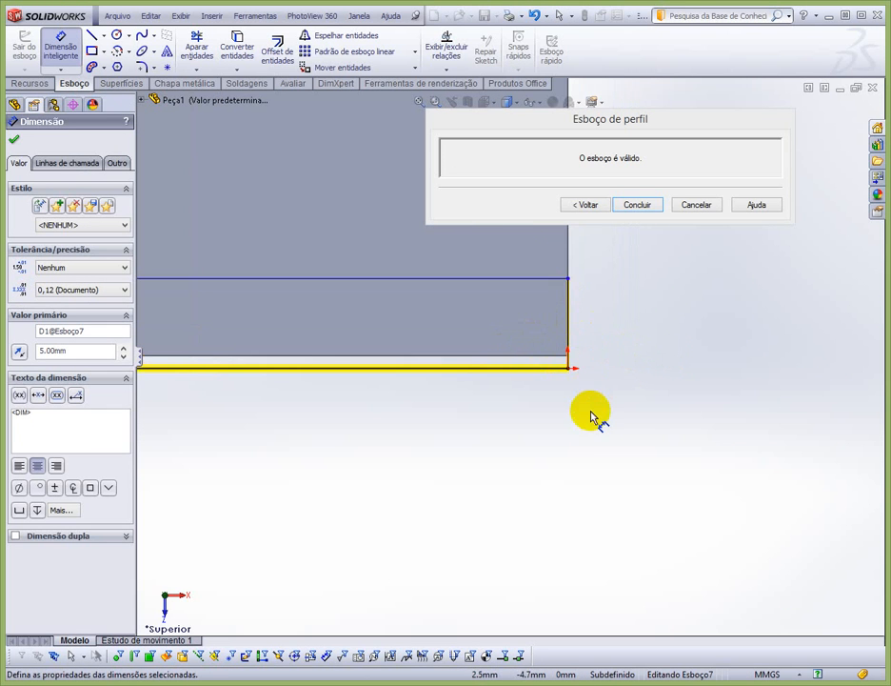
pyautogui.click(638, 204)
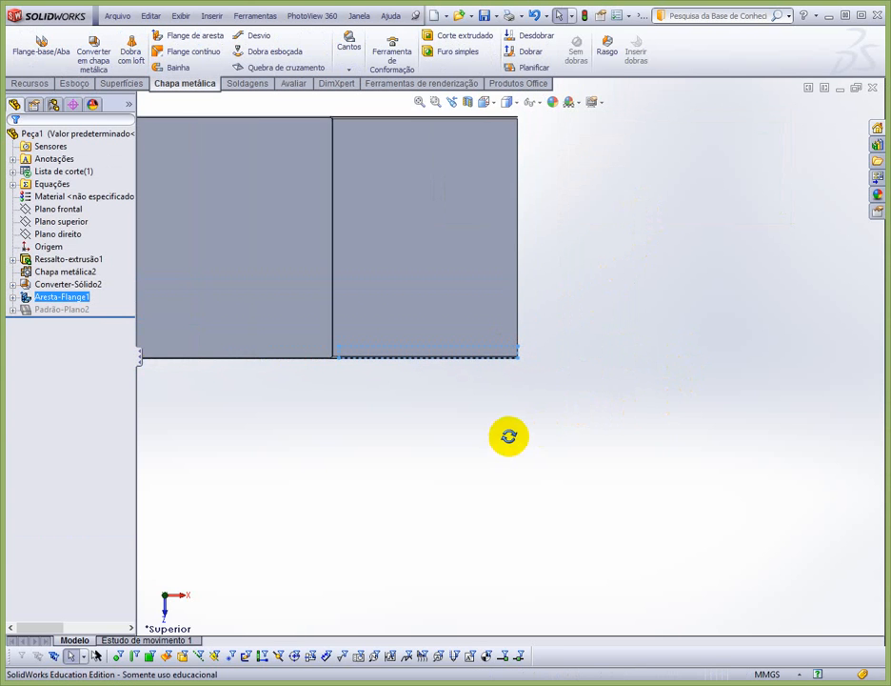
# Step: Examine the new flange's bend, its fit beneath the roof panel, and the opposite side of the body
pyautogui.moveTo(511, 435); pyautogui.dragTo(415, 322, button='middle')
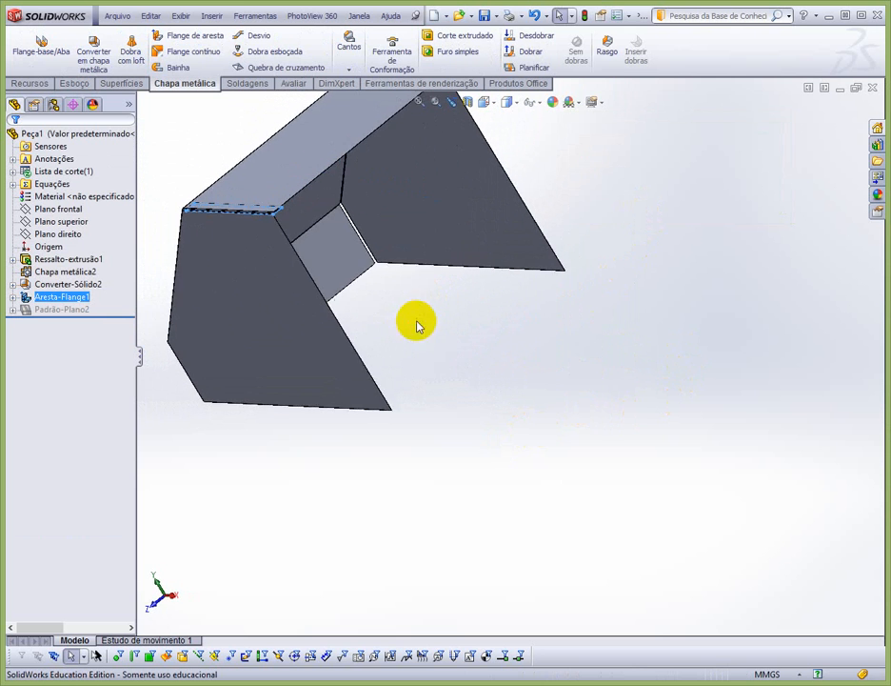
pyautogui.scroll(-4, 289, 213)
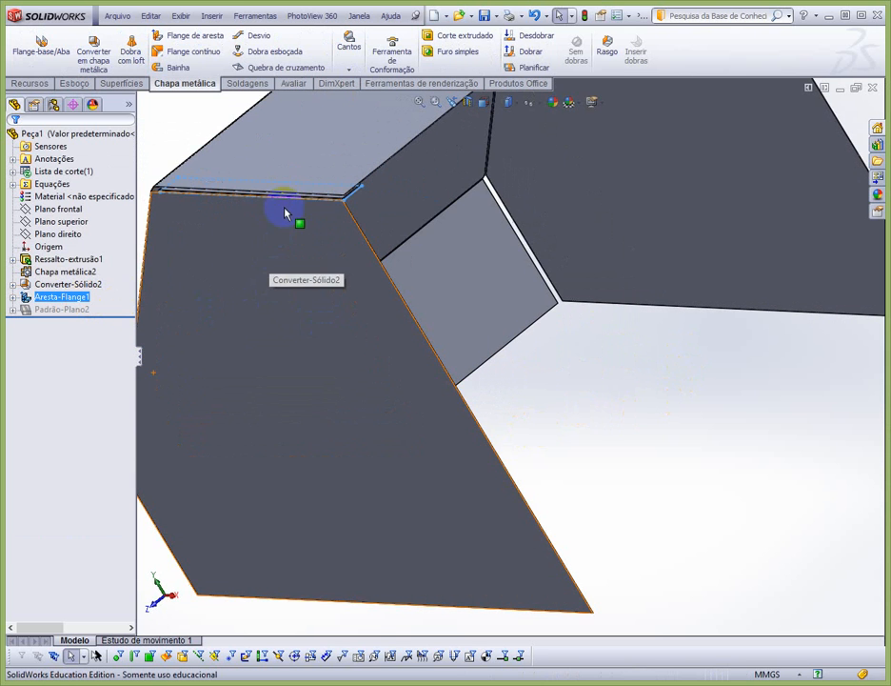
pyautogui.moveTo(559, 255)
pyautogui.mouseDown(button='middle')
pyautogui.moveTo(585, 210)
pyautogui.moveTo(517, 188)
pyautogui.moveTo(547, 266)
pyautogui.mouseUp(button='middle')
pyautogui.scroll(2, 547, 268)
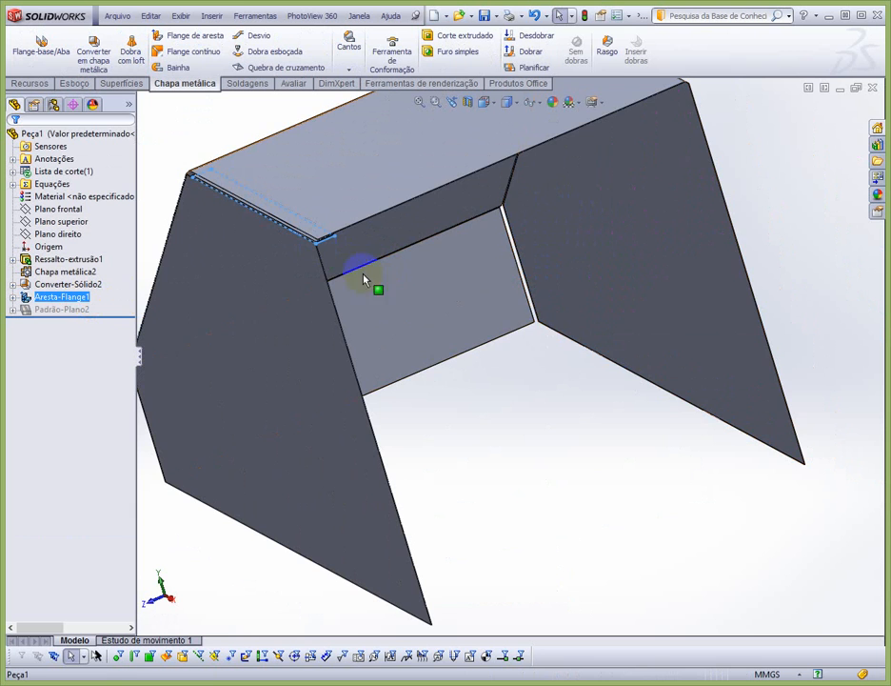
pyautogui.click(470, 432)
pyautogui.scroll(-5, 329, 252)
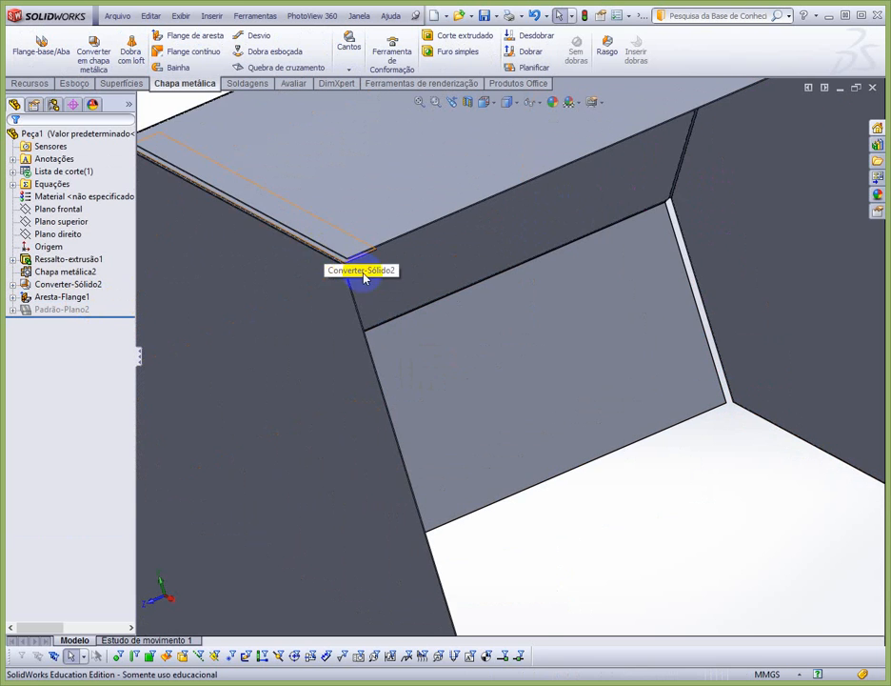
pyautogui.click(365, 277)
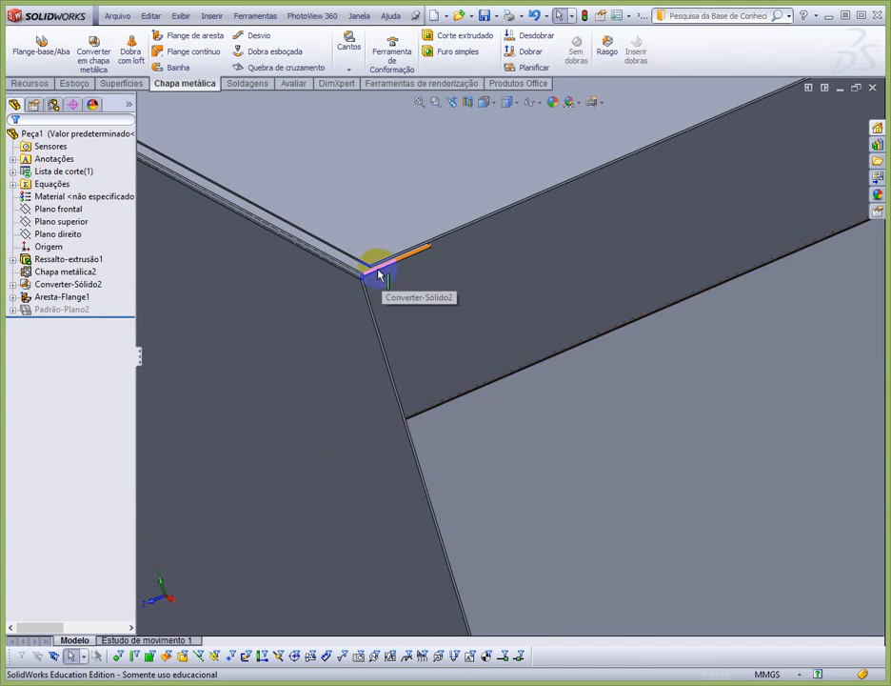
pyautogui.scroll(-4, 378, 274)
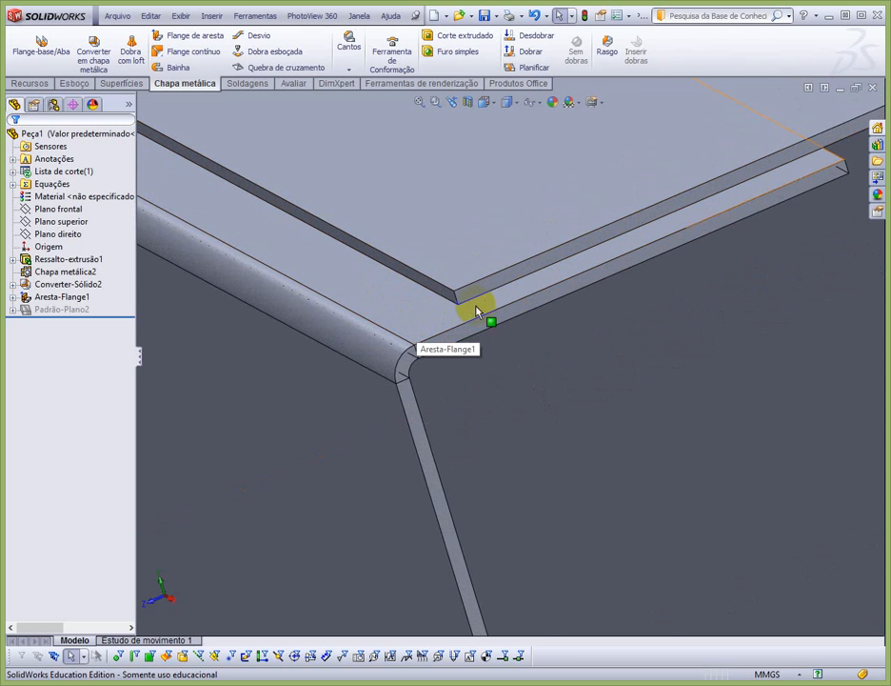
pyautogui.scroll(7, 464, 356)
pyautogui.scroll(4, 464, 356)
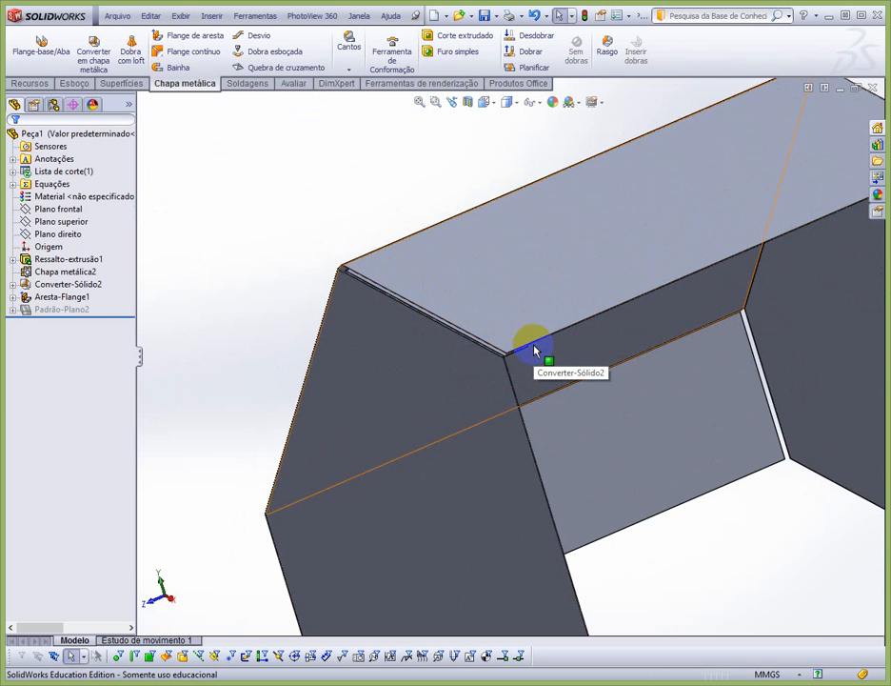
pyautogui.scroll(6, 301, 205)
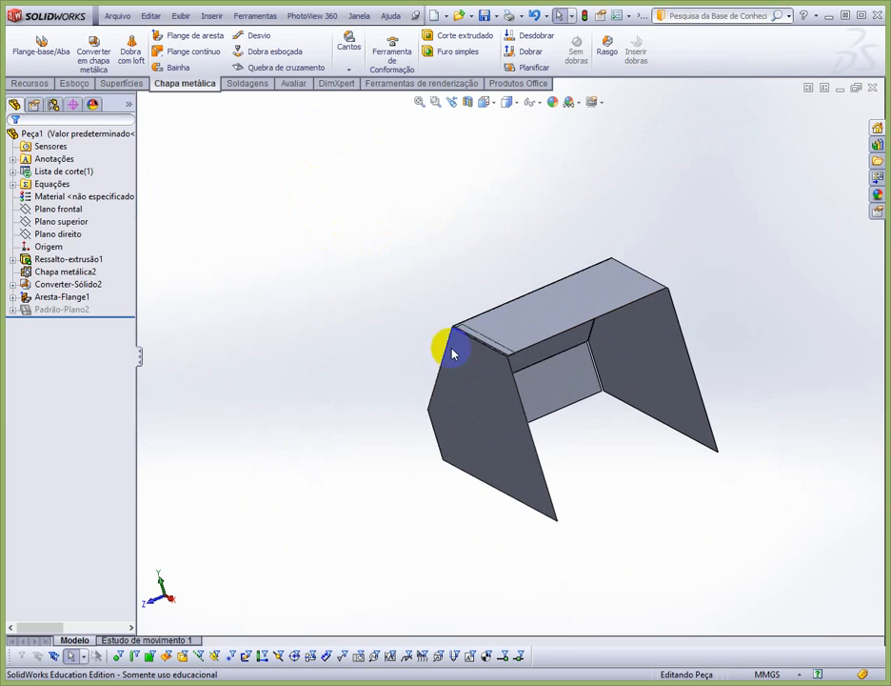
pyautogui.moveTo(576, 421); pyautogui.dragTo(533, 436, button='middle')
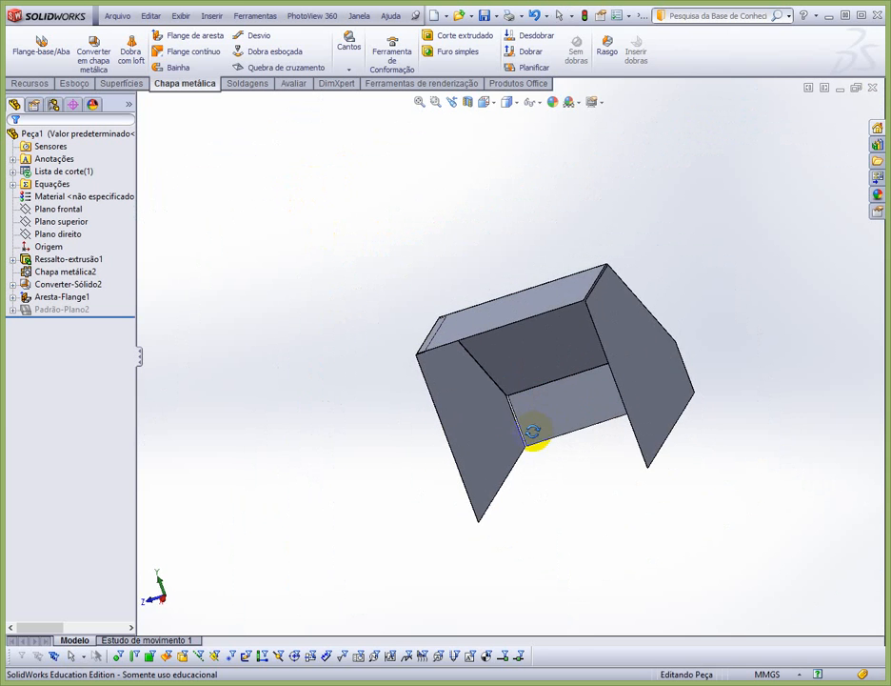
# Step: Start an edge flange on the side panel's edge along the vertical end-panel gap, 10 mm blind toward the end panel, positioned material inside
pyautogui.scroll(-5, 531, 426)
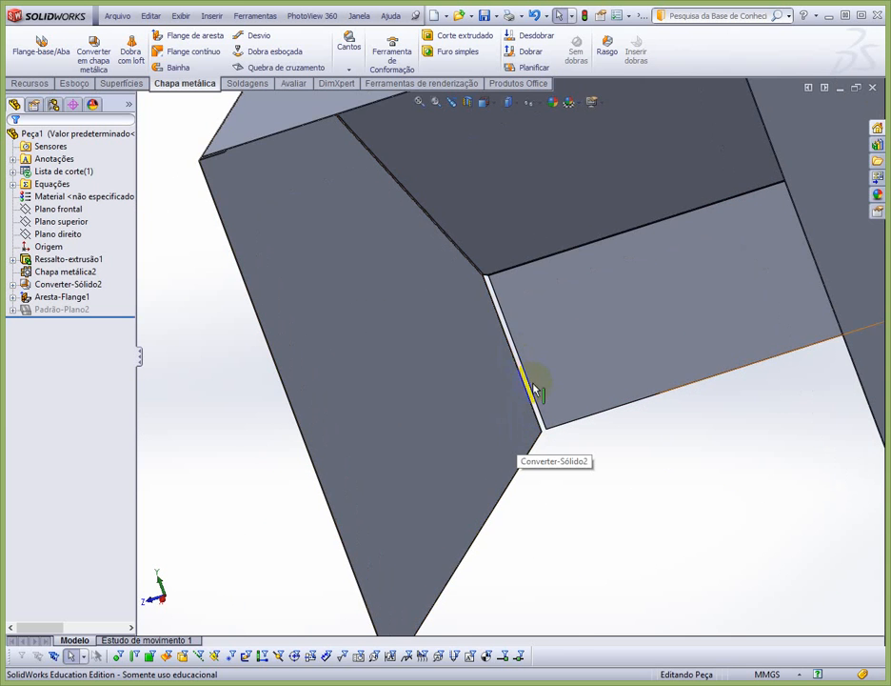
pyautogui.scroll(-2, 524, 385)
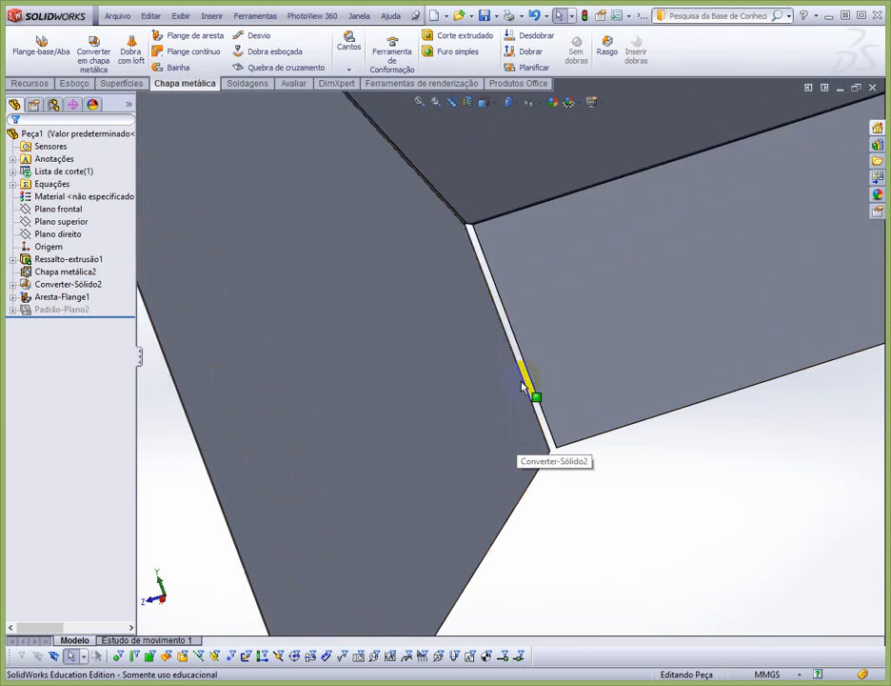
pyautogui.click(182, 46)
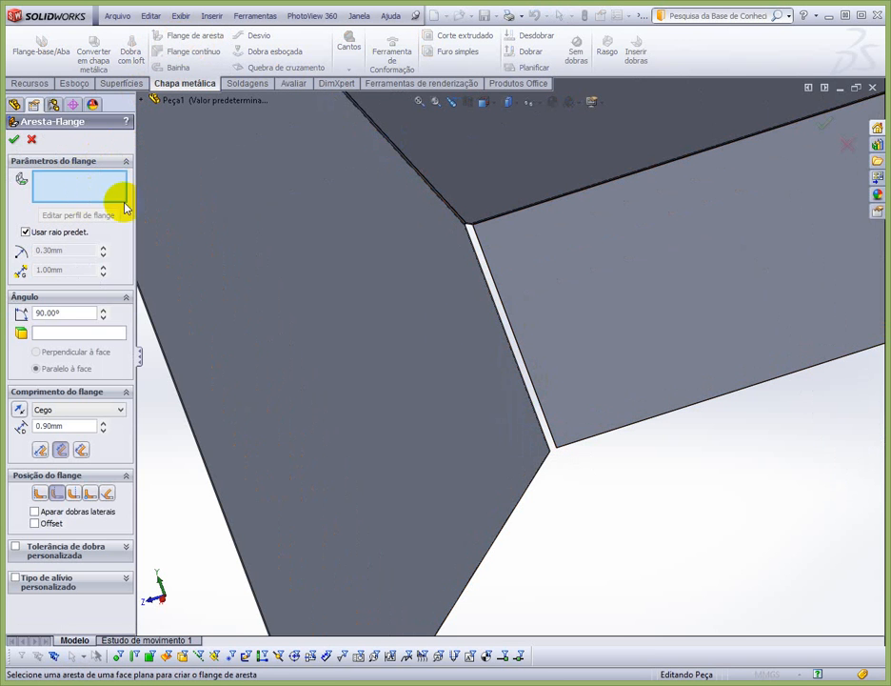
pyautogui.scroll(-5, 513, 358)
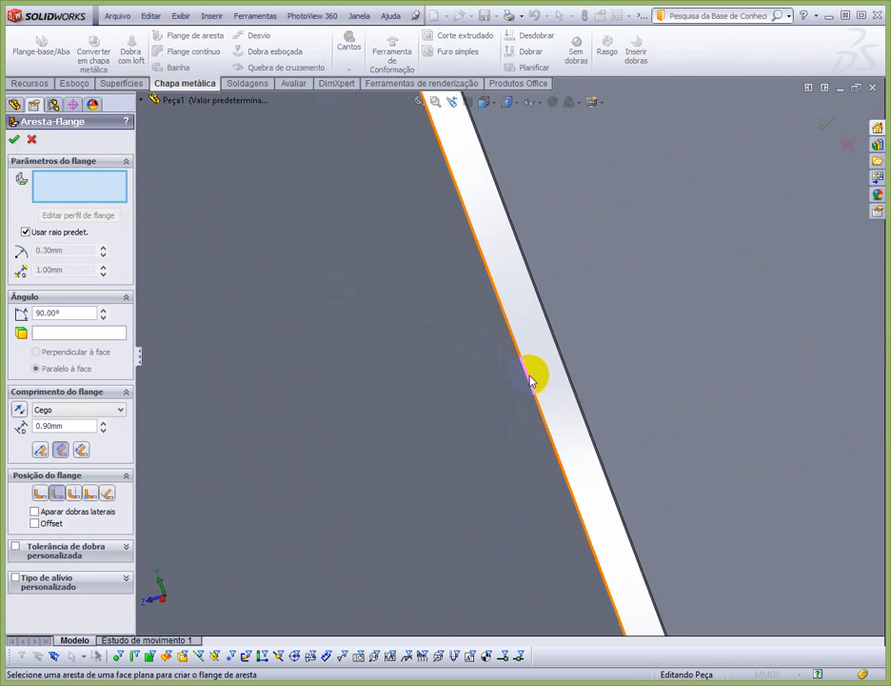
pyautogui.click(530, 379)
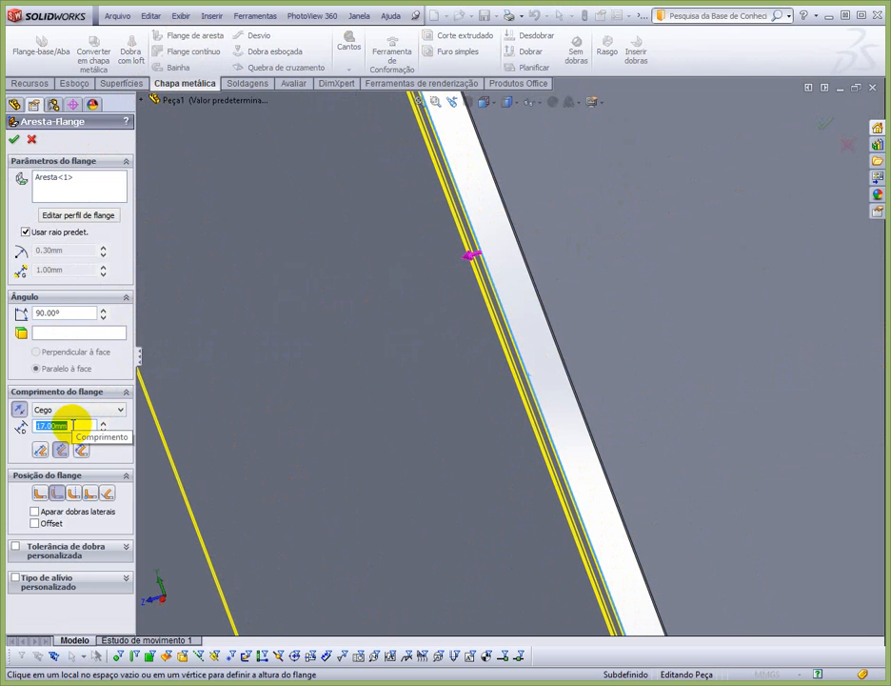
pyautogui.write('10')
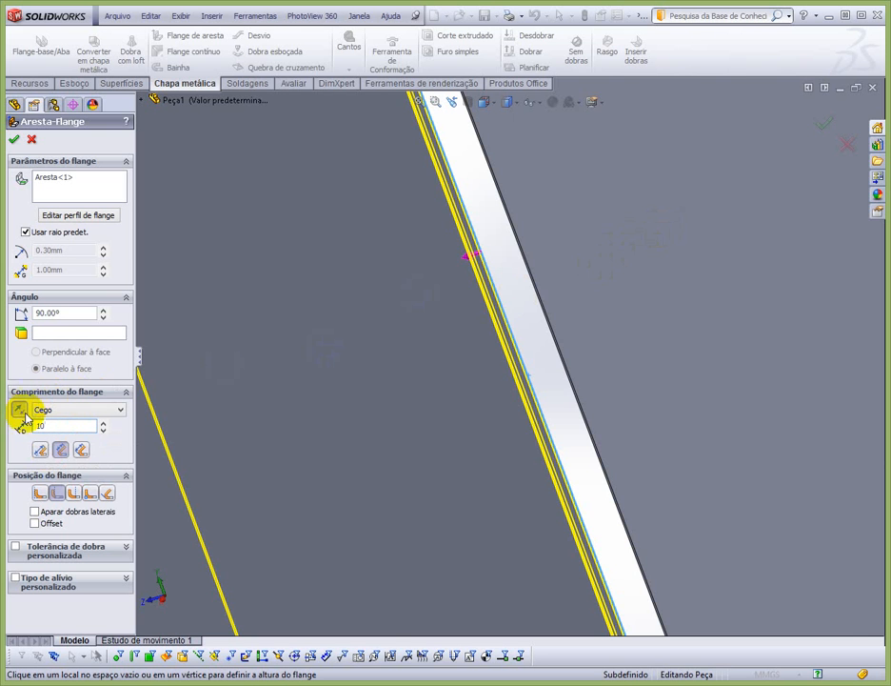
pyautogui.press('Return')
pyautogui.scroll(5, 600, 265)
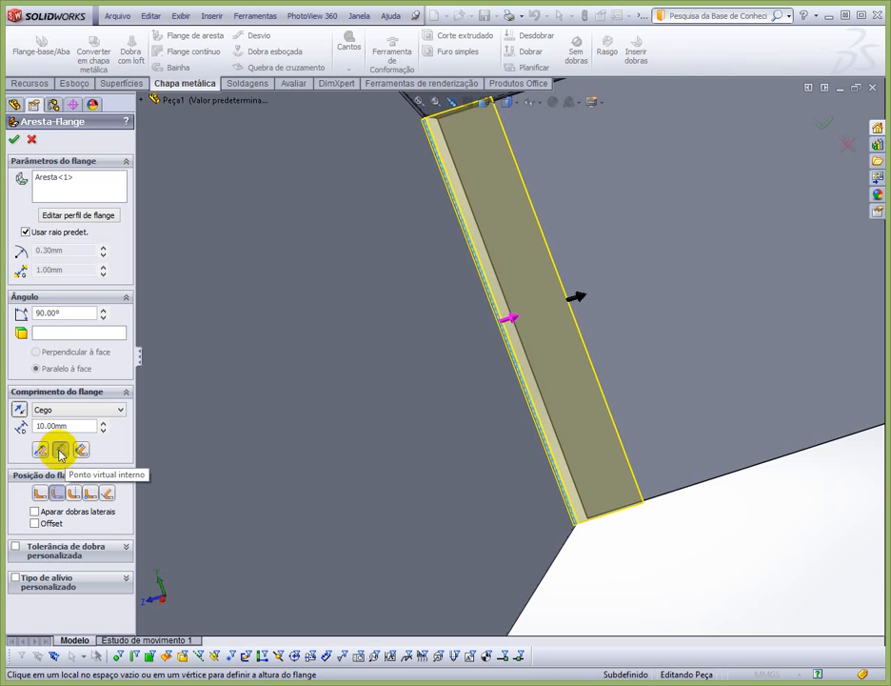
pyautogui.click(39, 494)
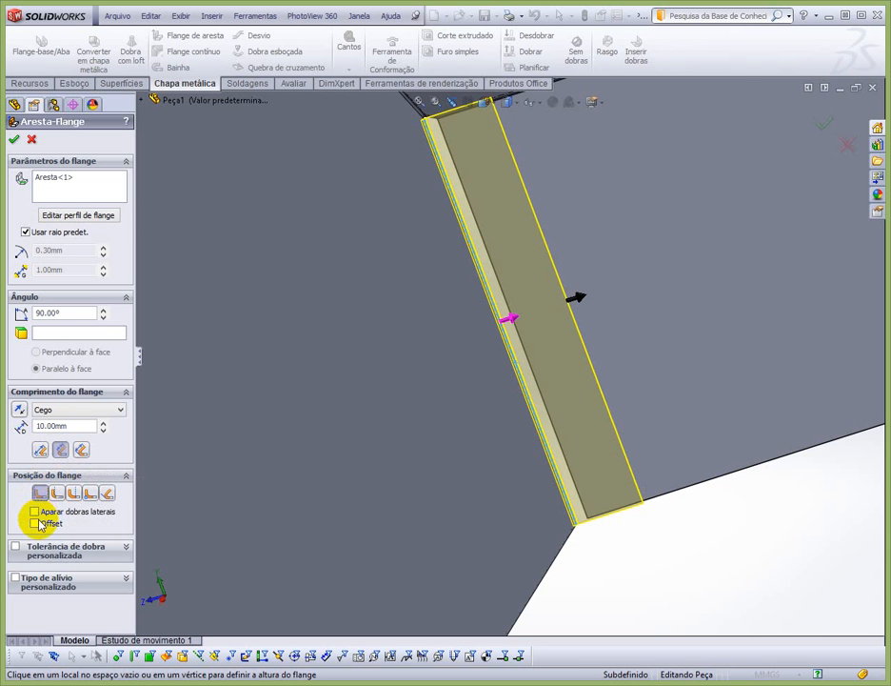
pyautogui.click(36, 525)
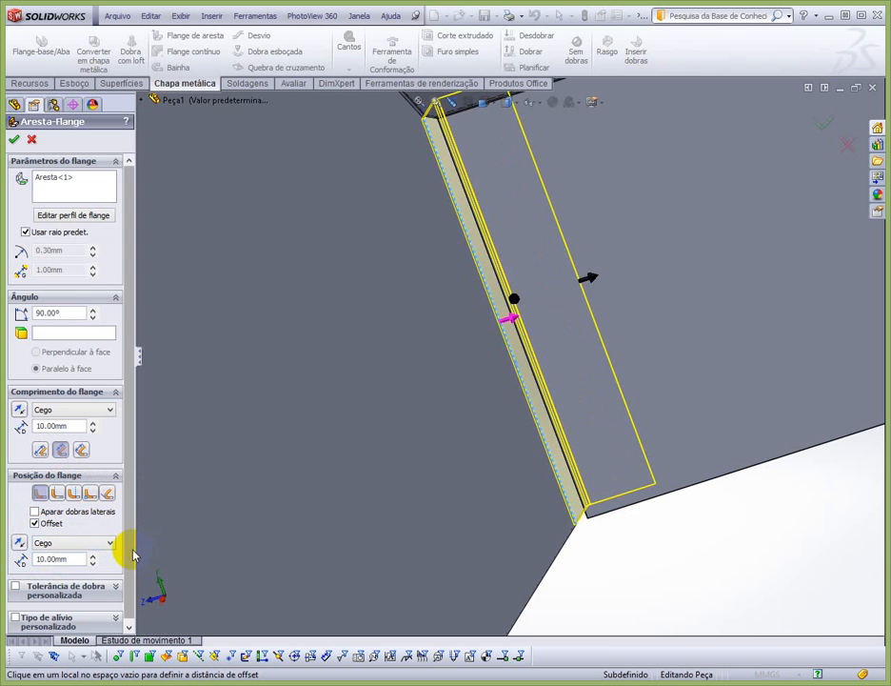
pyautogui.moveTo(504, 332); pyautogui.dragTo(578, 482, button='middle')
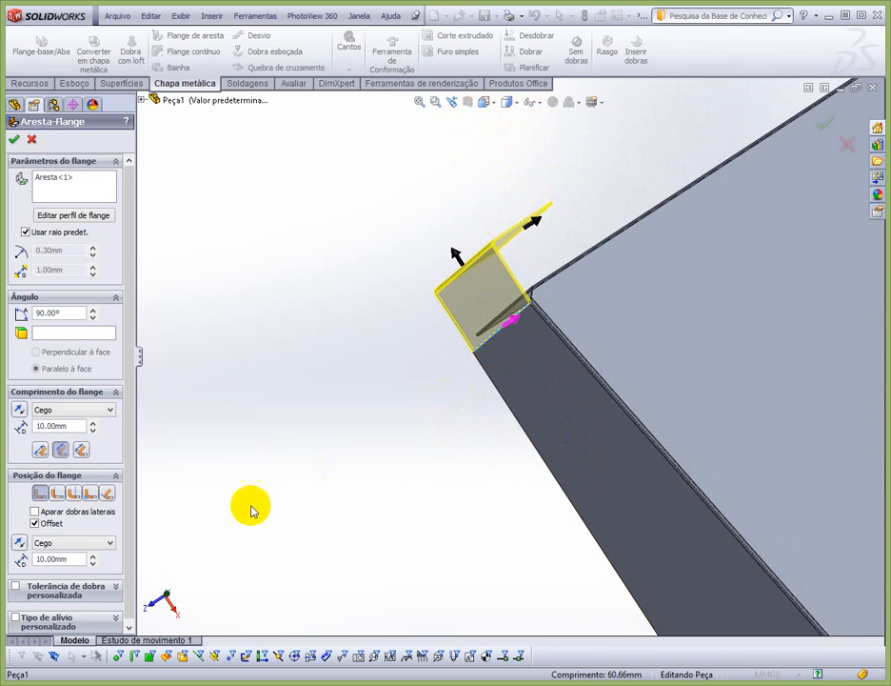
pyautogui.click(35, 524)
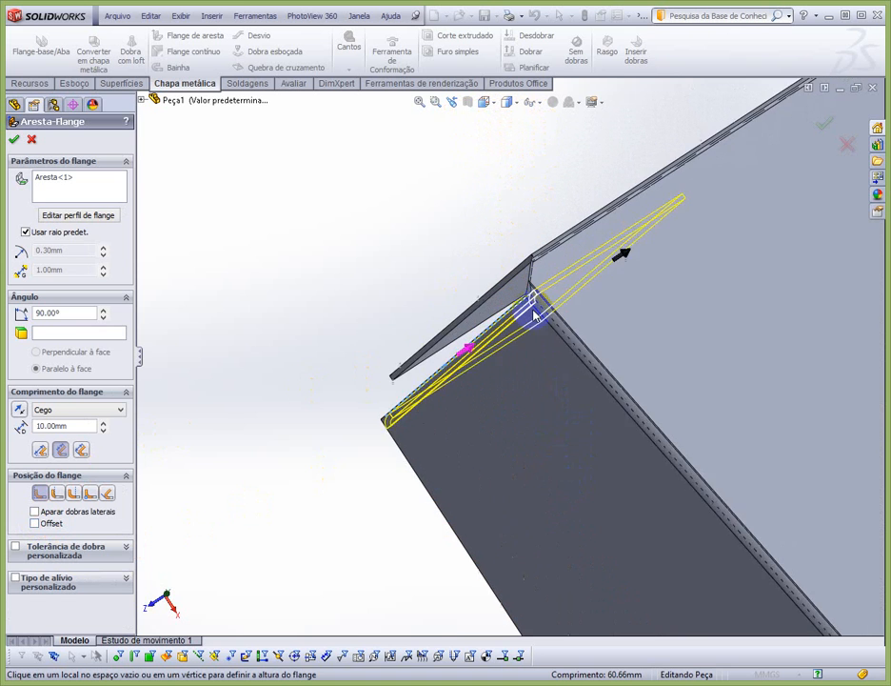
# Step: Offset the edge flange by a blind distance of 1 mm so it sits behind the adjoining end panel
pyautogui.scroll(-3, 533, 314)
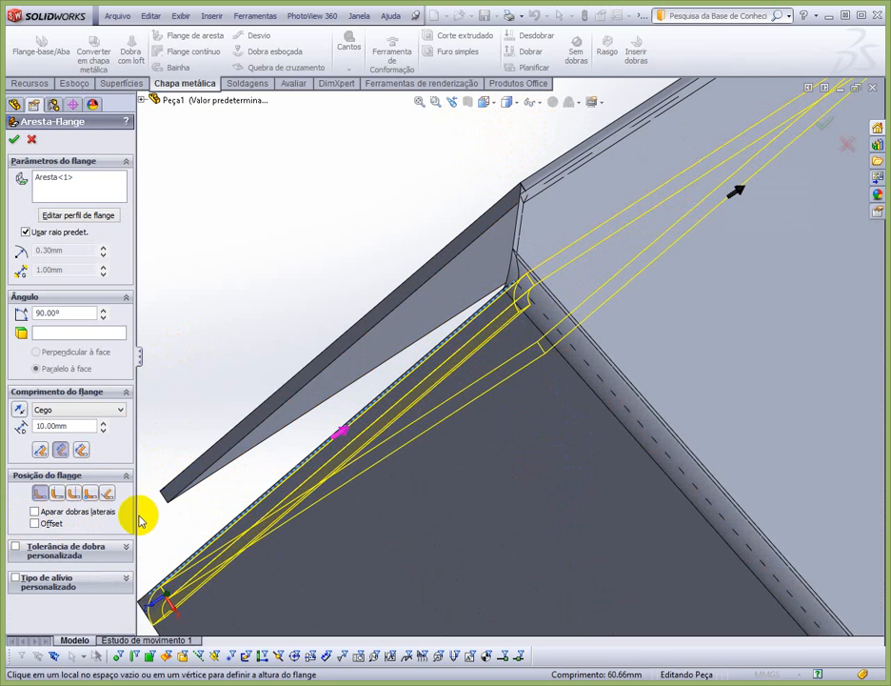
pyautogui.click(34, 523)
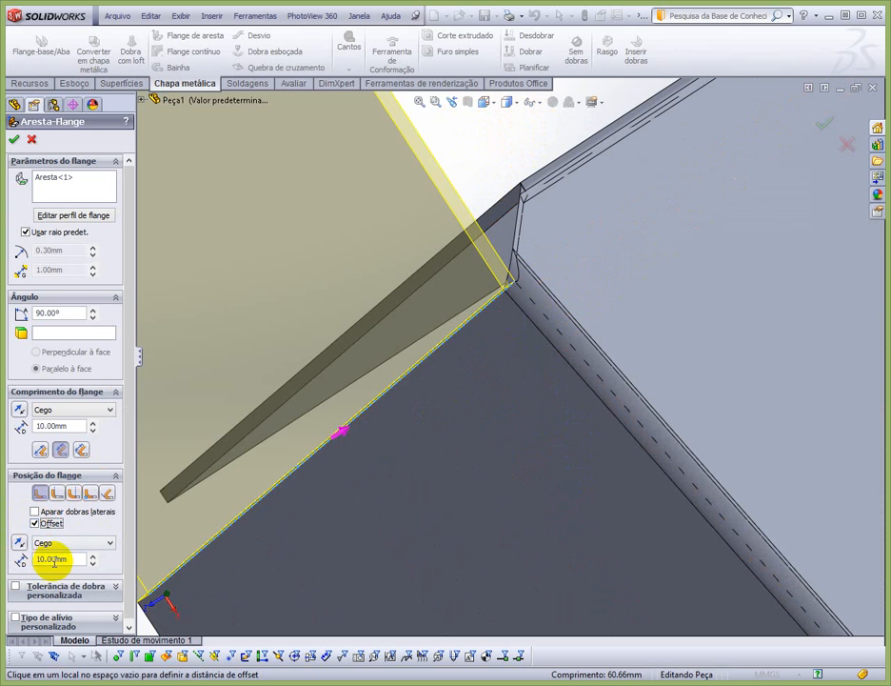
pyautogui.click(52, 560)
pyautogui.write('1')
pyautogui.press('Return')
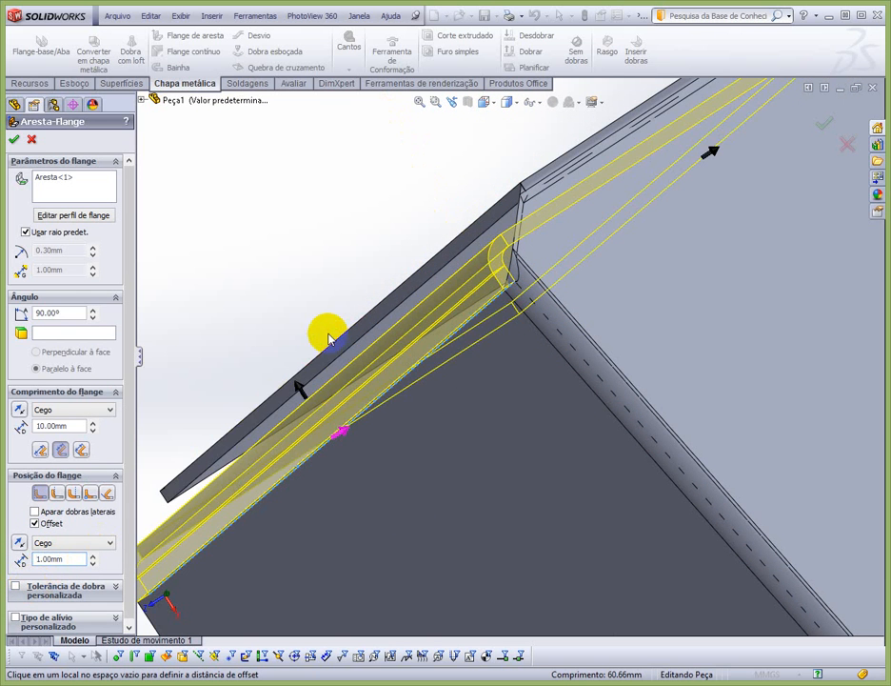
pyautogui.scroll(4, 329, 338)
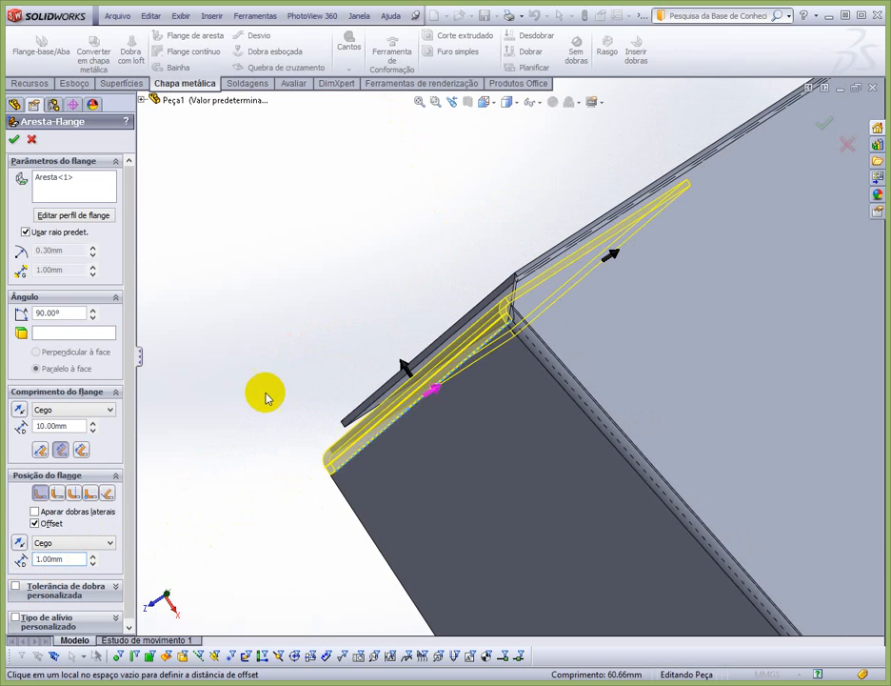
# Step: Edit the flange profile sketch, pulling both ends inward by about 8 mm from the adjoining panel's edges
pyautogui.moveTo(127, 459); pyautogui.dragTo(127, 503)
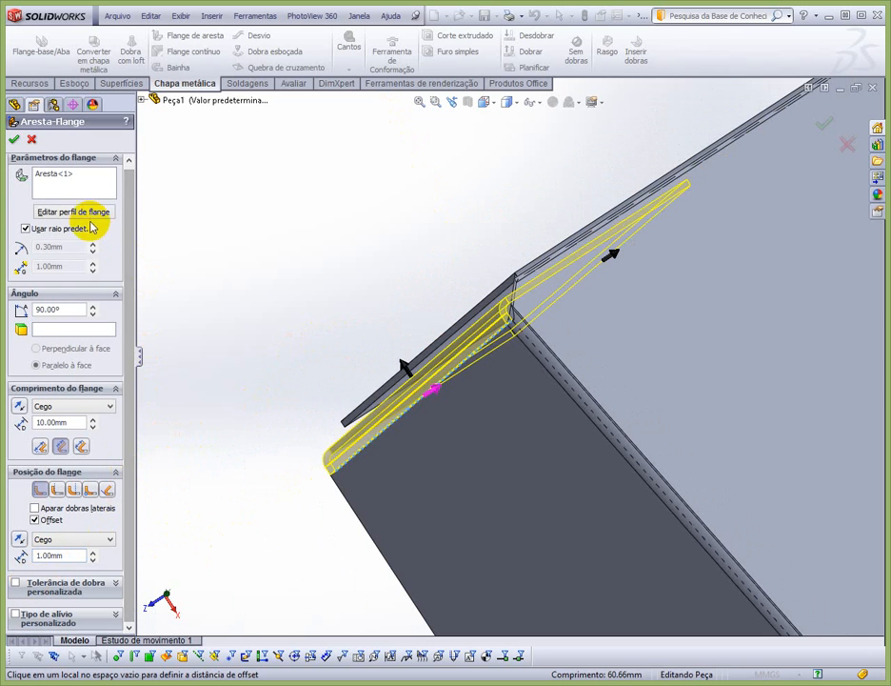
pyautogui.click(74, 212)
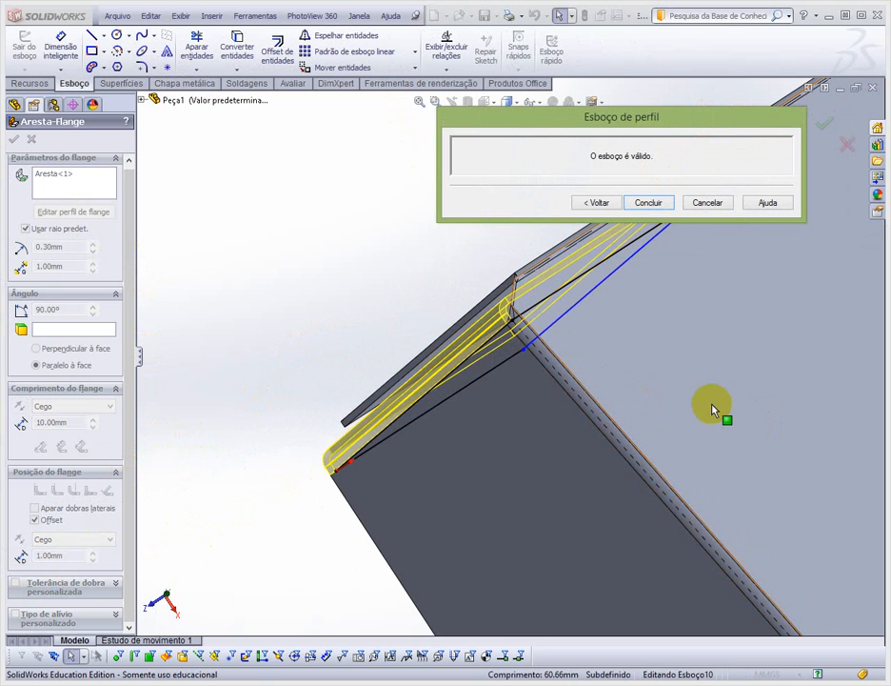
pyautogui.click(290, 274)
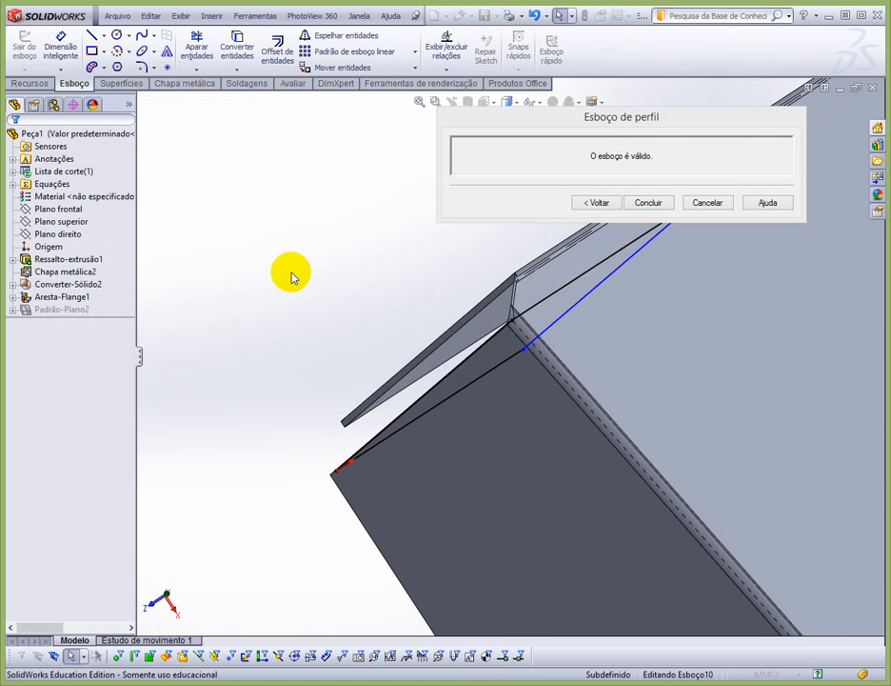
pyautogui.moveTo(334, 305)
pyautogui.mouseDown(button='middle')
pyautogui.moveTo(340, 292)
pyautogui.moveTo(366, 297)
pyautogui.moveTo(398, 313)
pyautogui.moveTo(404, 342)
pyautogui.moveTo(457, 358)
pyautogui.moveTo(481, 436)
pyautogui.mouseUp(button='middle')
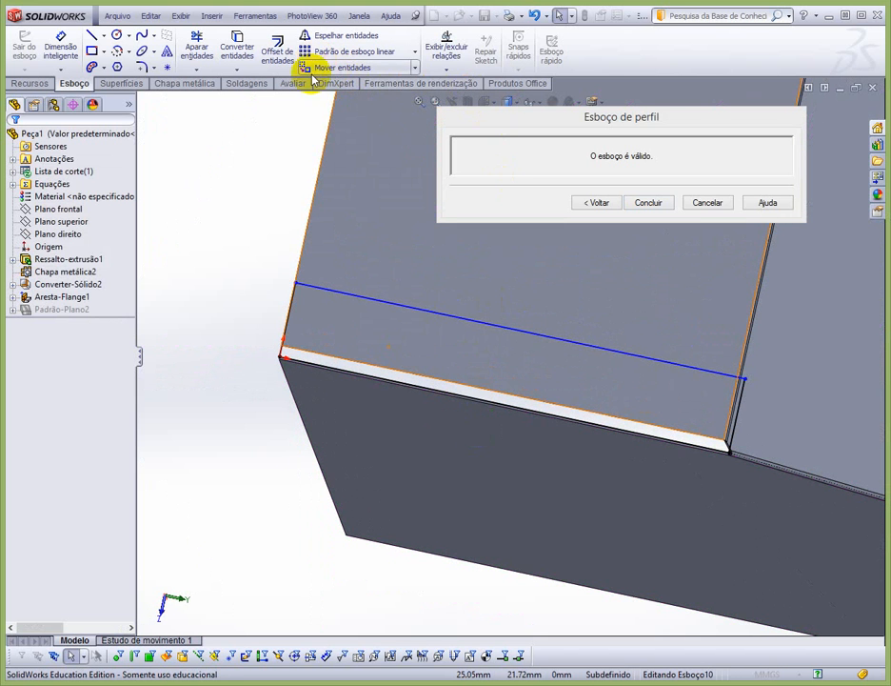
pyautogui.moveTo(491, 119); pyautogui.dragTo(491, 155)
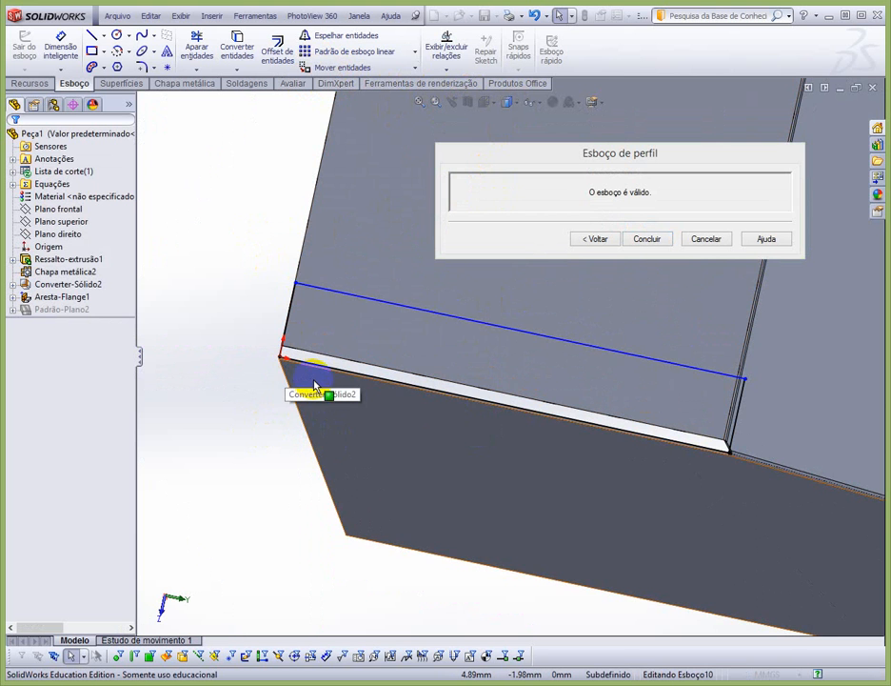
pyautogui.moveTo(328, 368); pyautogui.dragTo(381, 370, button='middle')
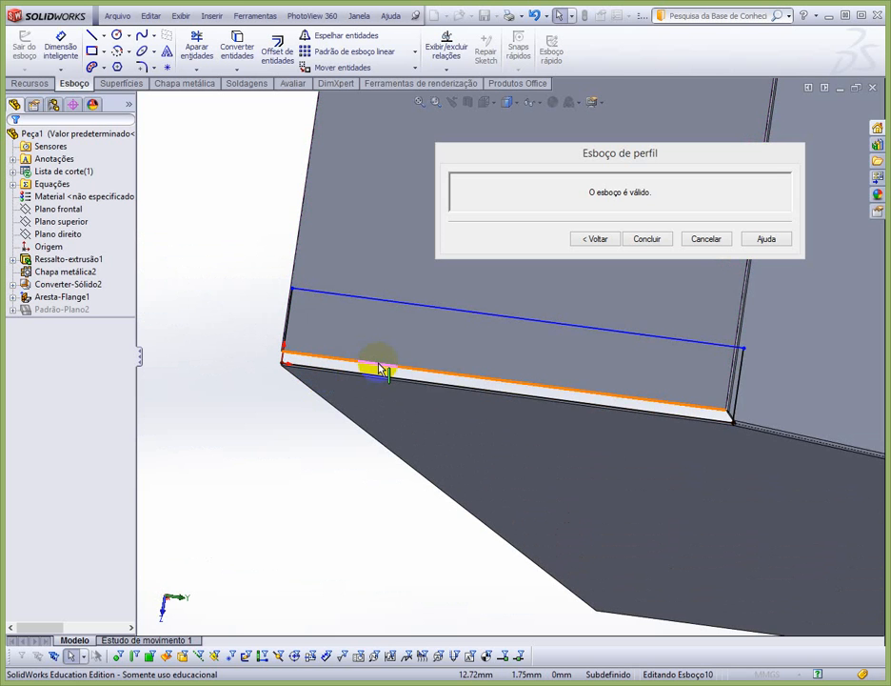
pyautogui.scroll(-3, 381, 369)
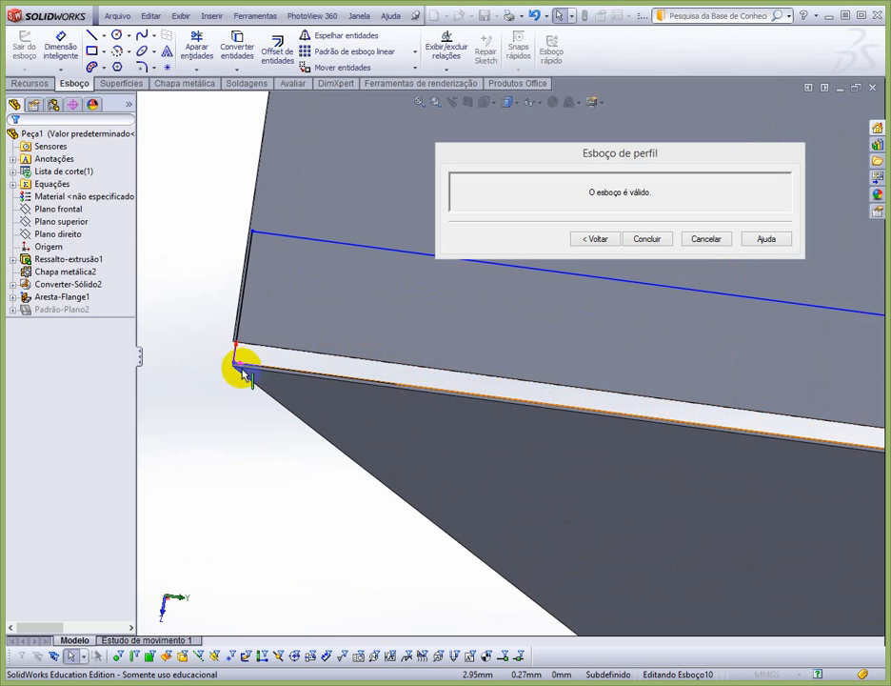
pyautogui.moveTo(242, 370)
pyautogui.mouseDown()
pyautogui.moveTo(233, 363)
pyautogui.moveTo(341, 375)
pyautogui.mouseUp()
pyautogui.scroll(5, 393, 366)
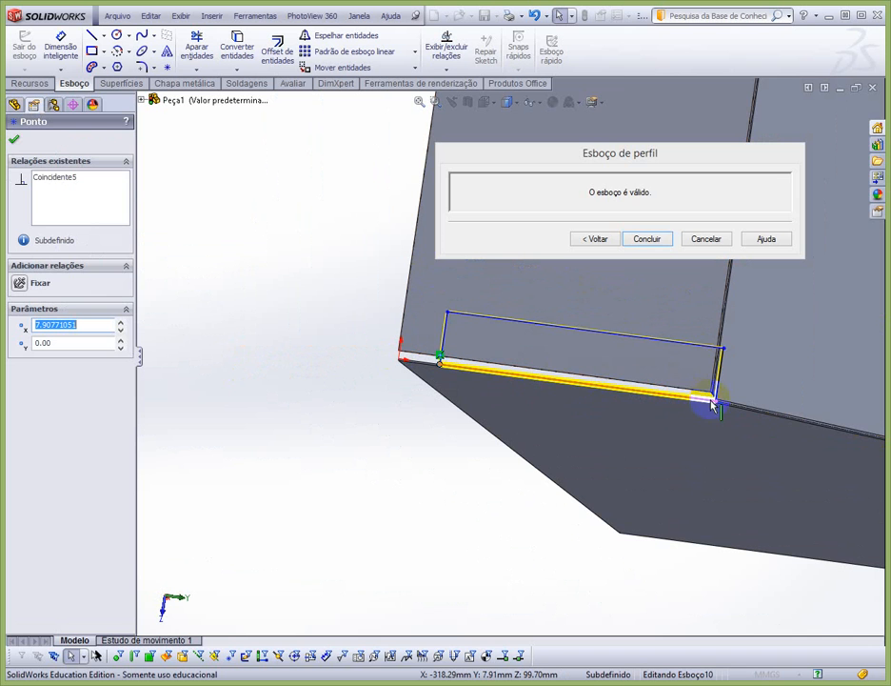
pyautogui.moveTo(712, 405); pyautogui.dragTo(670, 390)
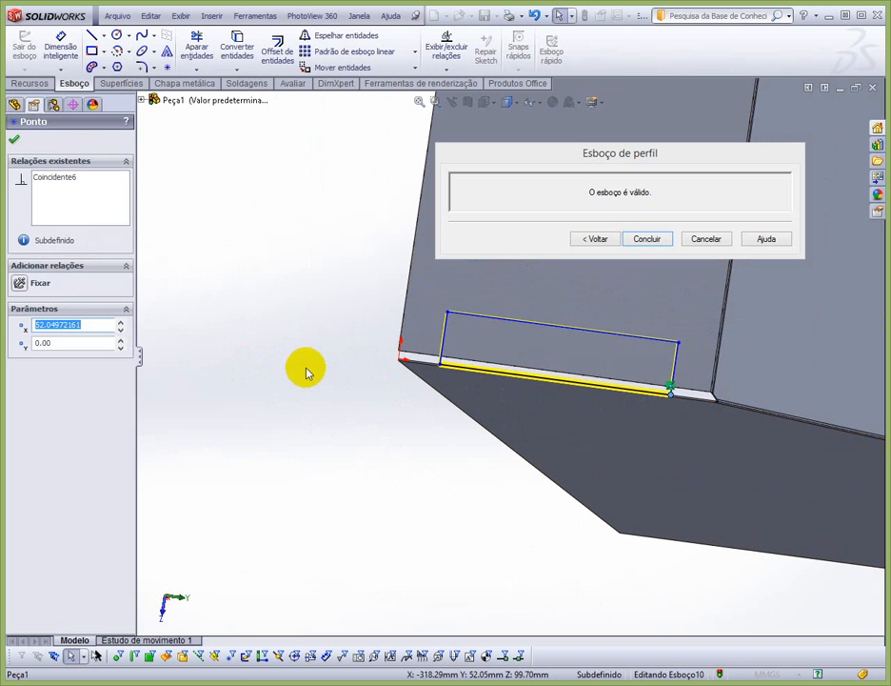
# Step: Dimension the profile end nearest the body's open lower edge 5 mm from that edge
pyautogui.click(61, 44)
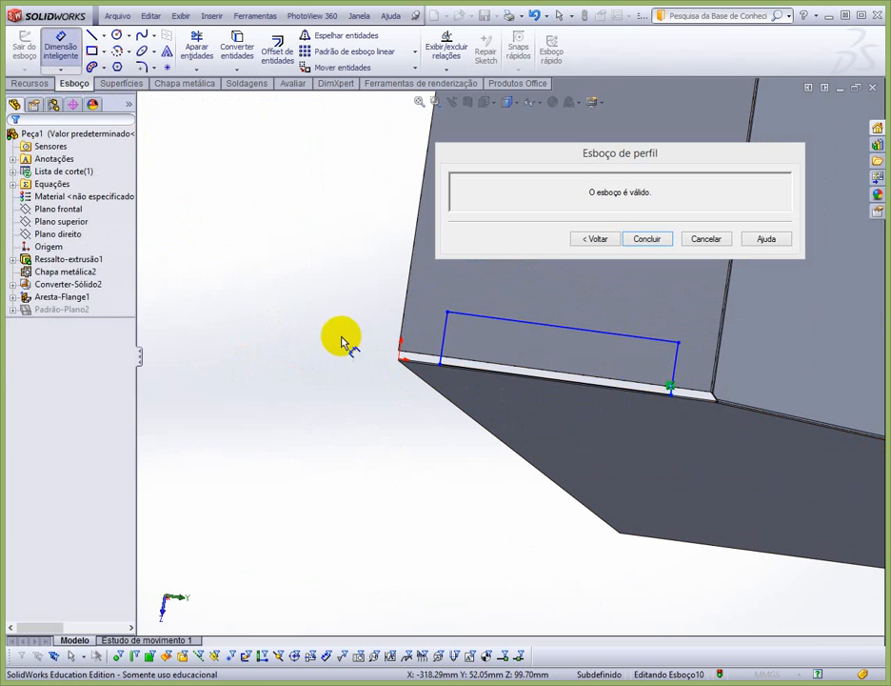
pyautogui.click(404, 334)
pyautogui.click(444, 345)
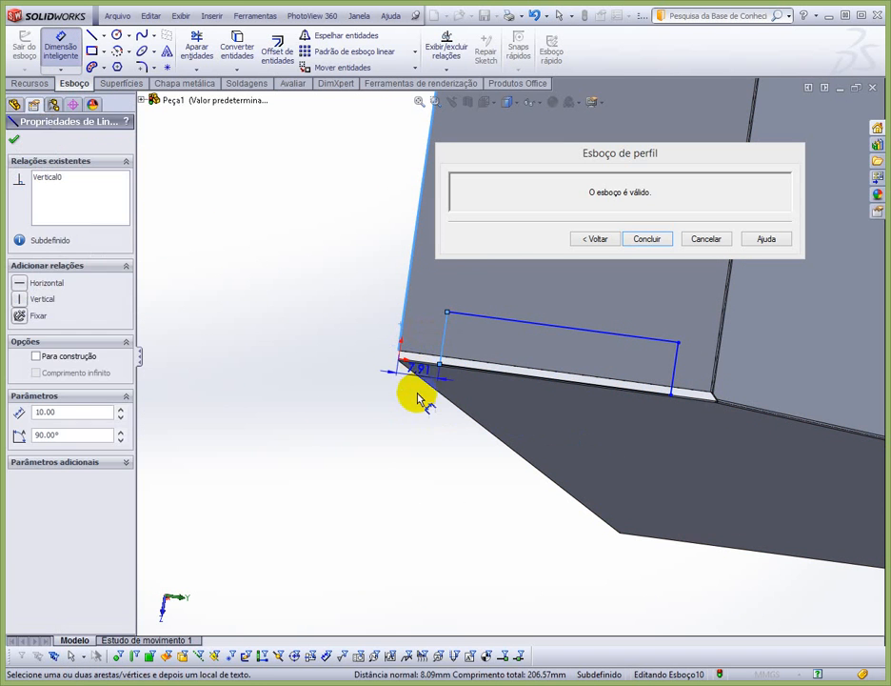
pyautogui.click(412, 419)
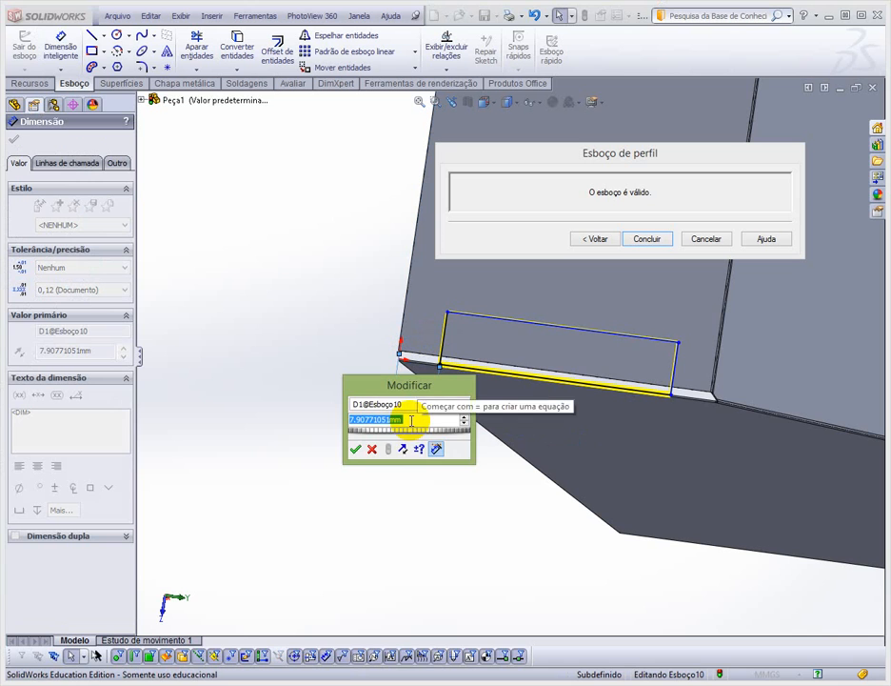
pyautogui.write('5')
pyautogui.press('Return')
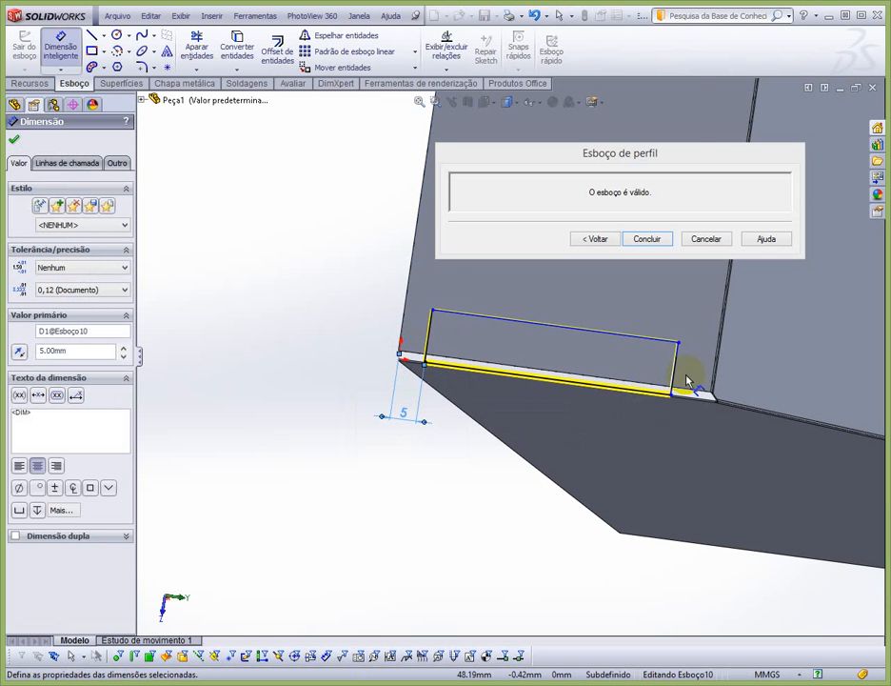
# Step: Dimension the opposite profile end 5 mm from the panel edge beside the sloped panel and finish the edge flange
pyautogui.scroll(-4, 696, 375)
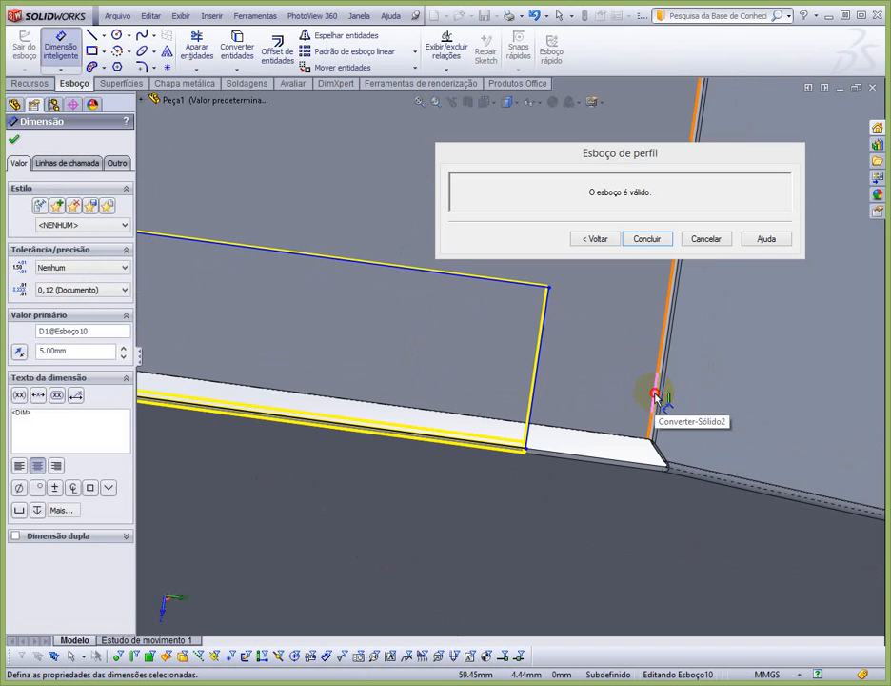
pyautogui.click(655, 398)
pyautogui.click(537, 392)
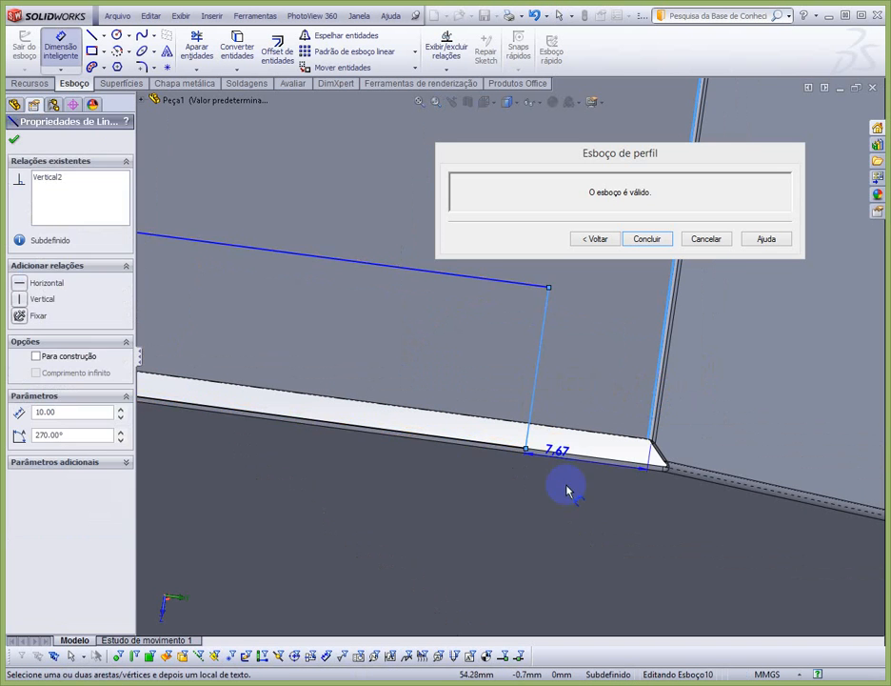
pyautogui.click(566, 570)
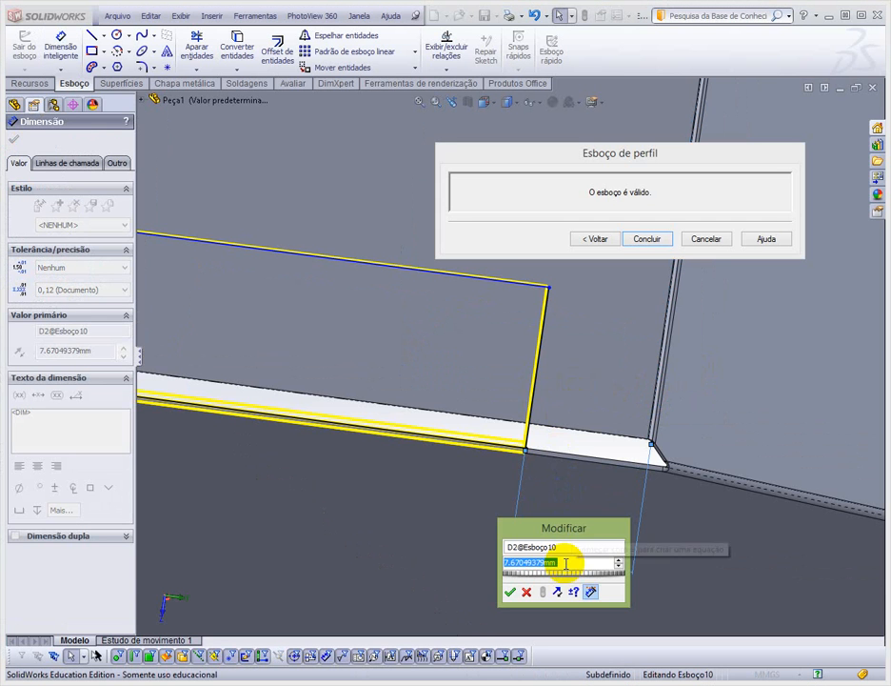
pyautogui.write('5')
pyautogui.press('Return')
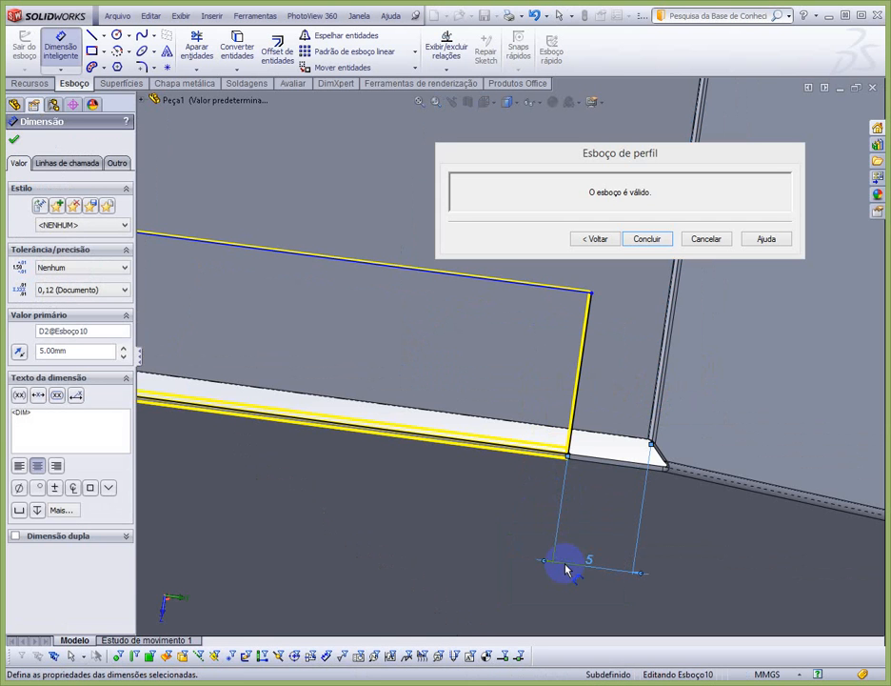
pyautogui.scroll(3, 564, 457)
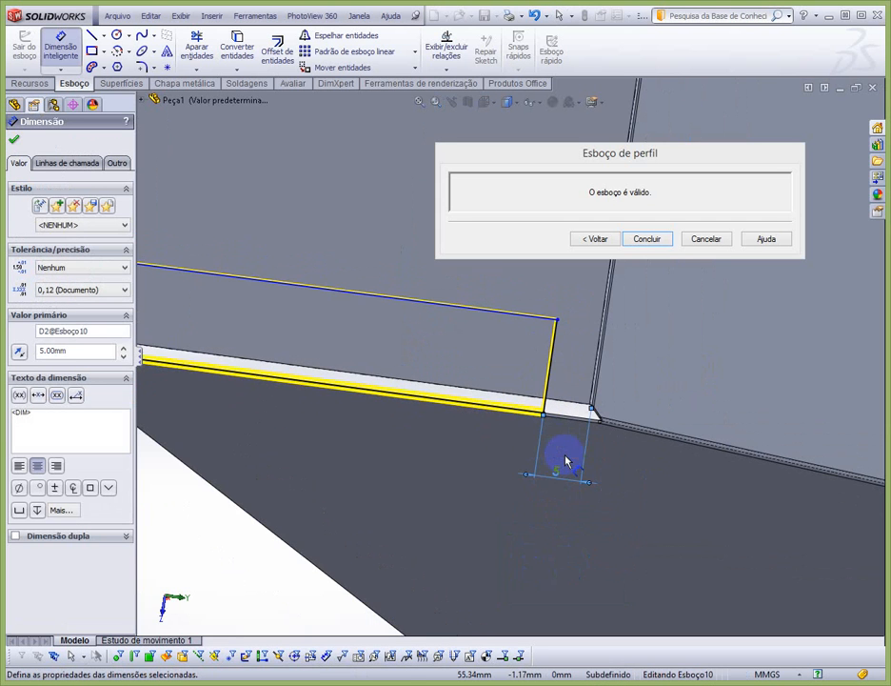
pyautogui.scroll(2, 566, 461)
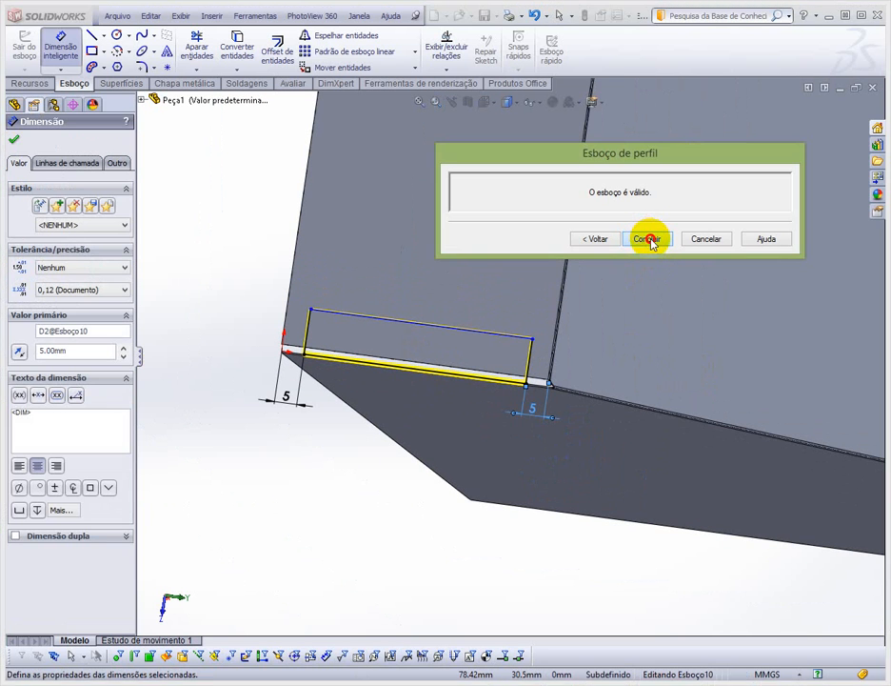
pyautogui.click(648, 240)
pyautogui.click(291, 473)
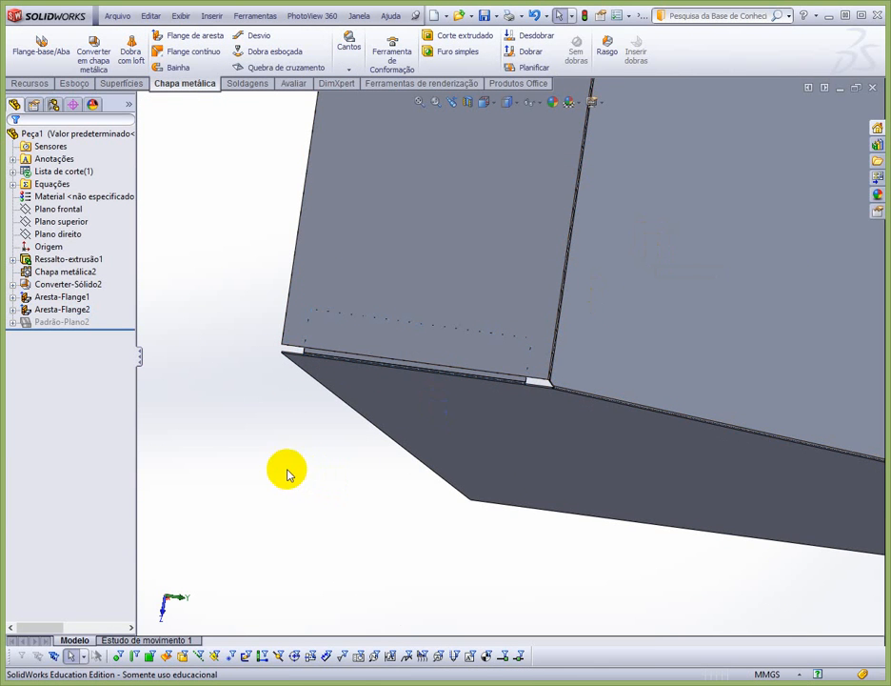
# Step: Start a corner break on the newest edge flange, chamfering its free corner beside the sloped panel by 5 mm
pyautogui.click(61, 312)
pyautogui.click(181, 404)
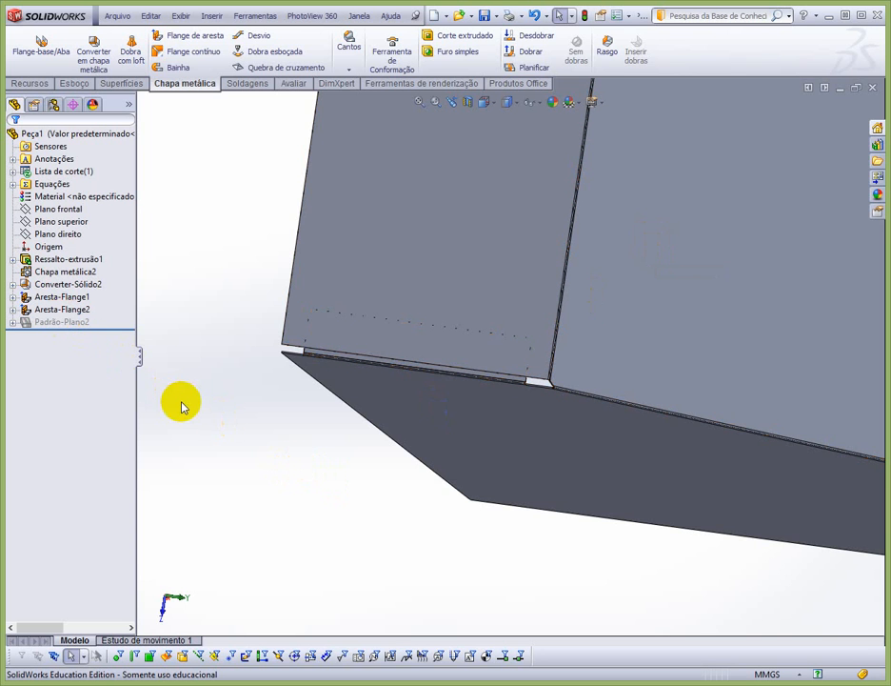
pyautogui.click(350, 75)
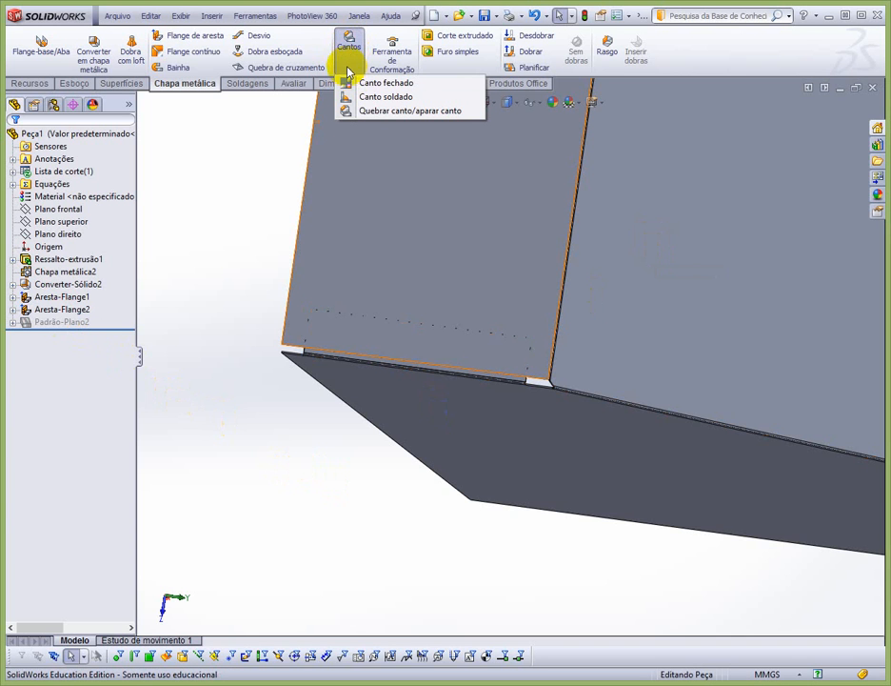
pyautogui.click(382, 111)
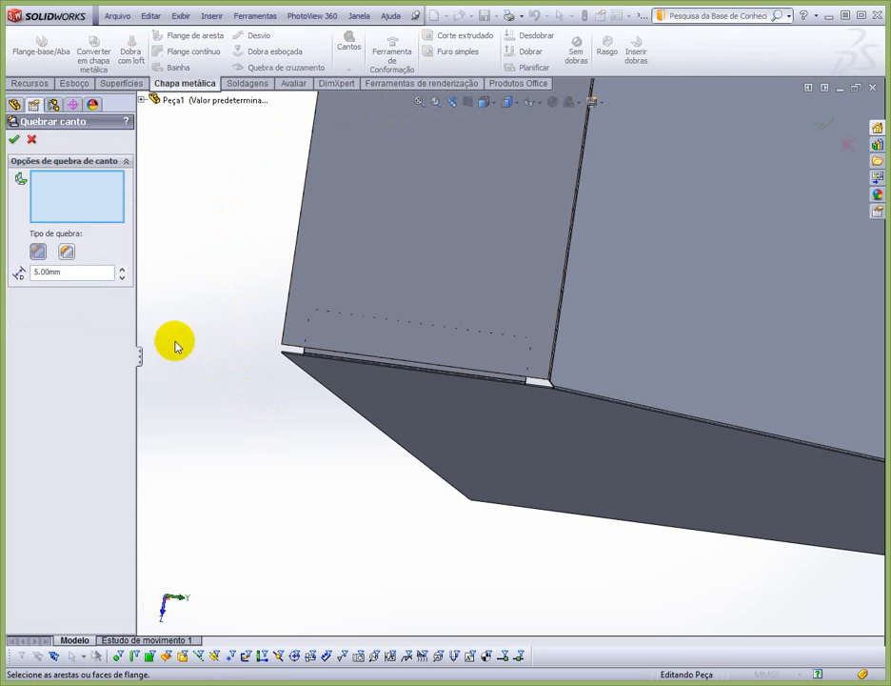
pyautogui.click(70, 253)
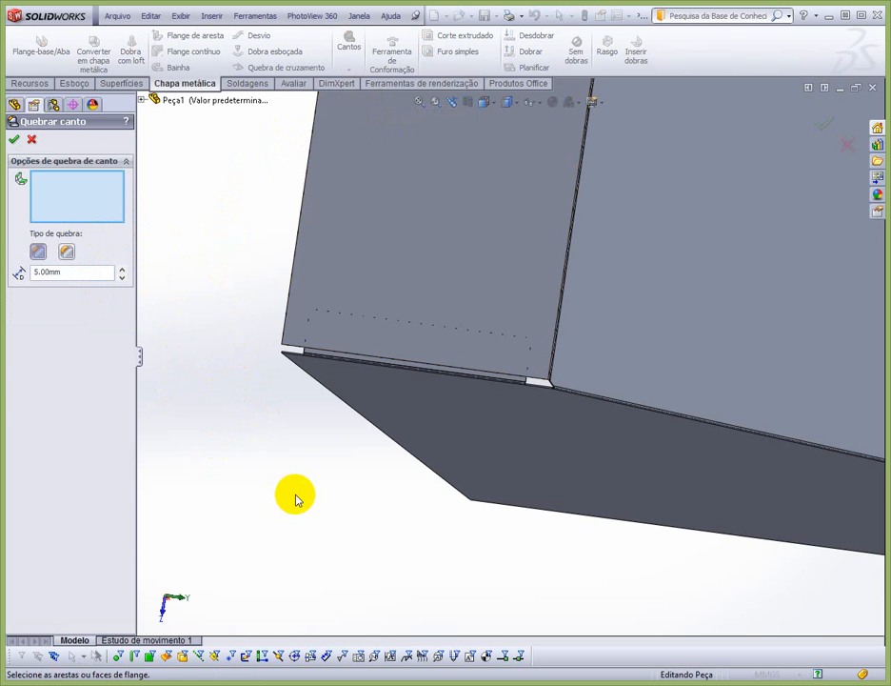
pyautogui.moveTo(297, 496); pyautogui.dragTo(503, 589, button='middle')
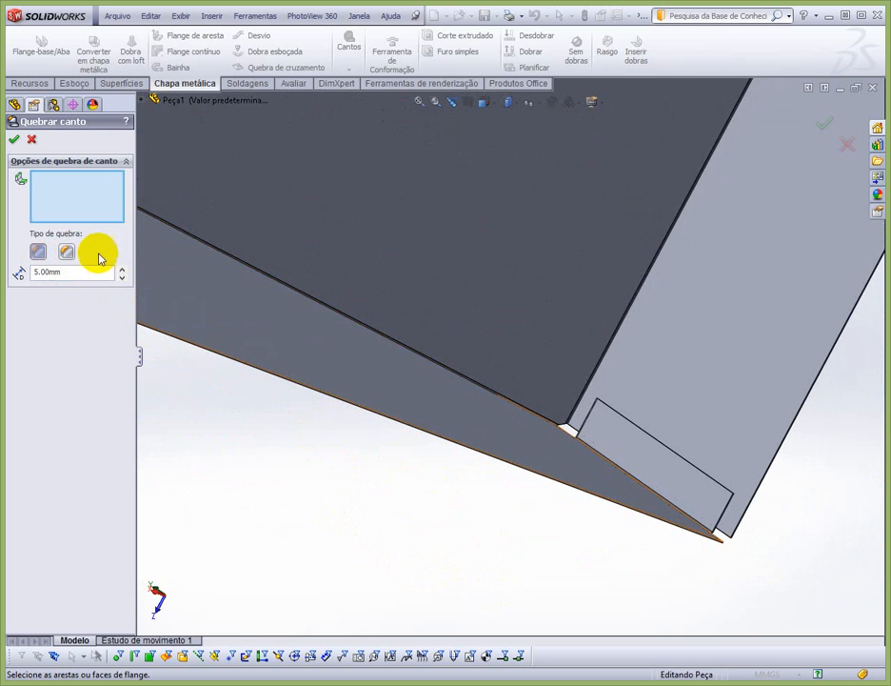
pyautogui.scroll(-6, 569, 388)
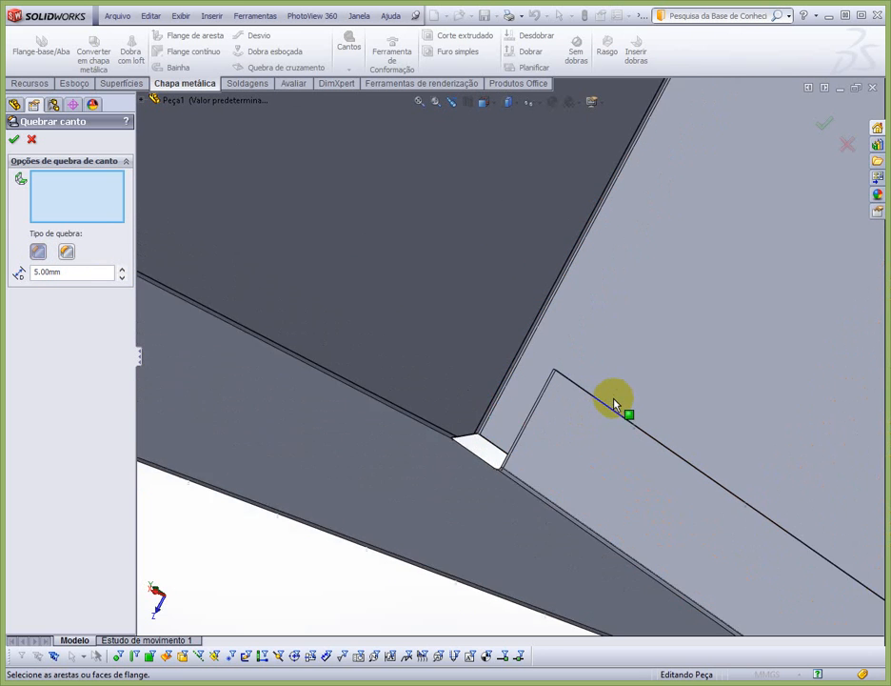
pyautogui.scroll(-2, 457, 330)
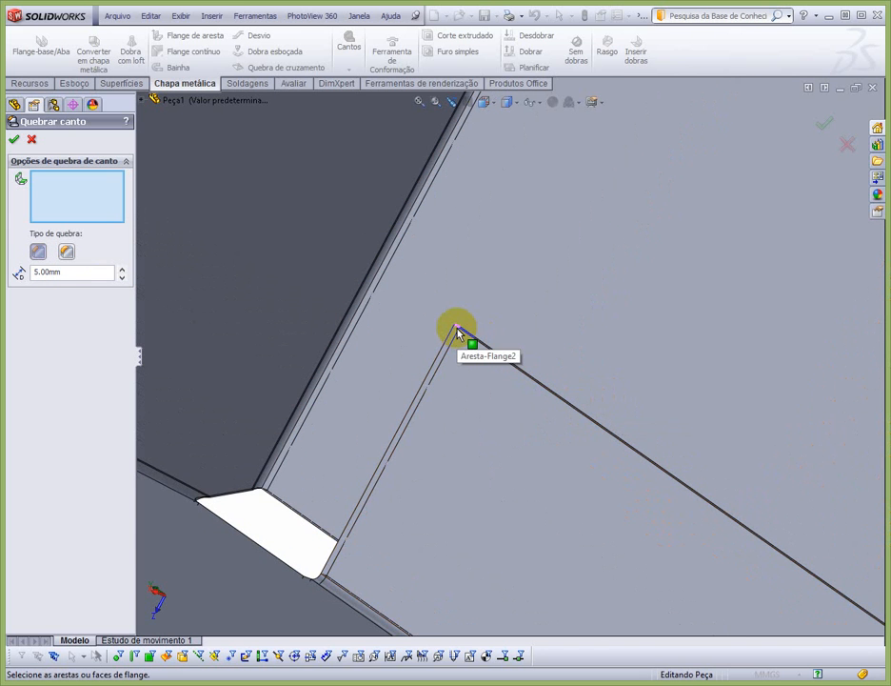
pyautogui.click(457, 331)
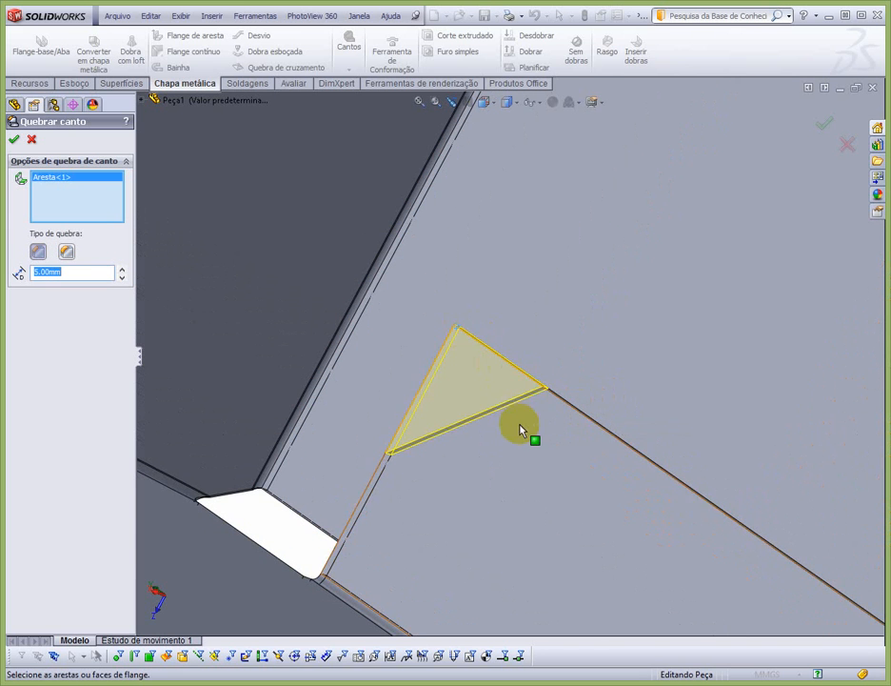
# Step: Add the flange's opposite free corner to the 5 mm chamfer corner break and finish the feature
pyautogui.scroll(4, 522, 429)
pyautogui.scroll(4, 522, 429)
pyautogui.scroll(-8, 678, 473)
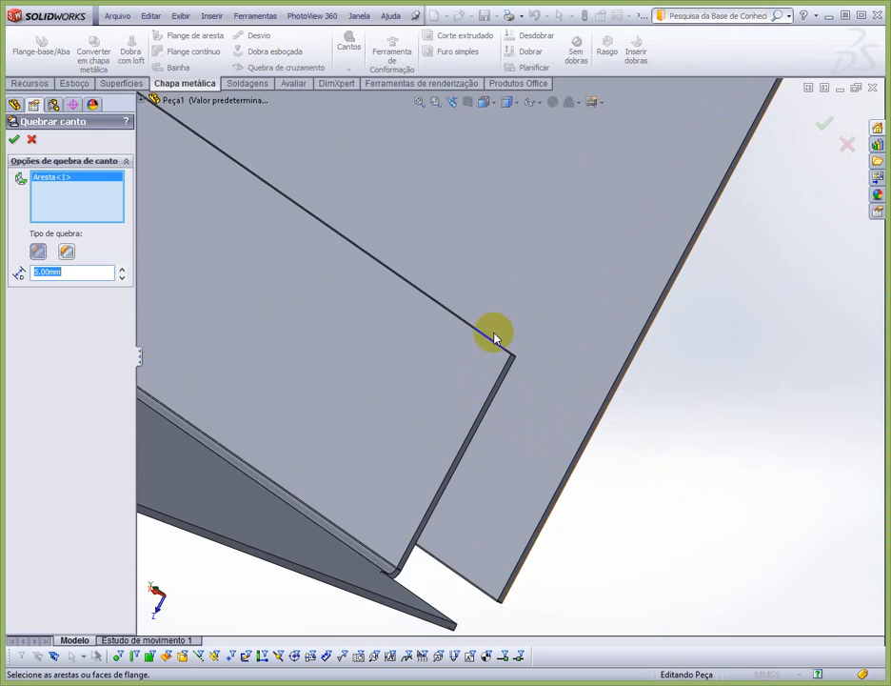
pyautogui.scroll(-1, 496, 338)
pyautogui.scroll(-2, 530, 358)
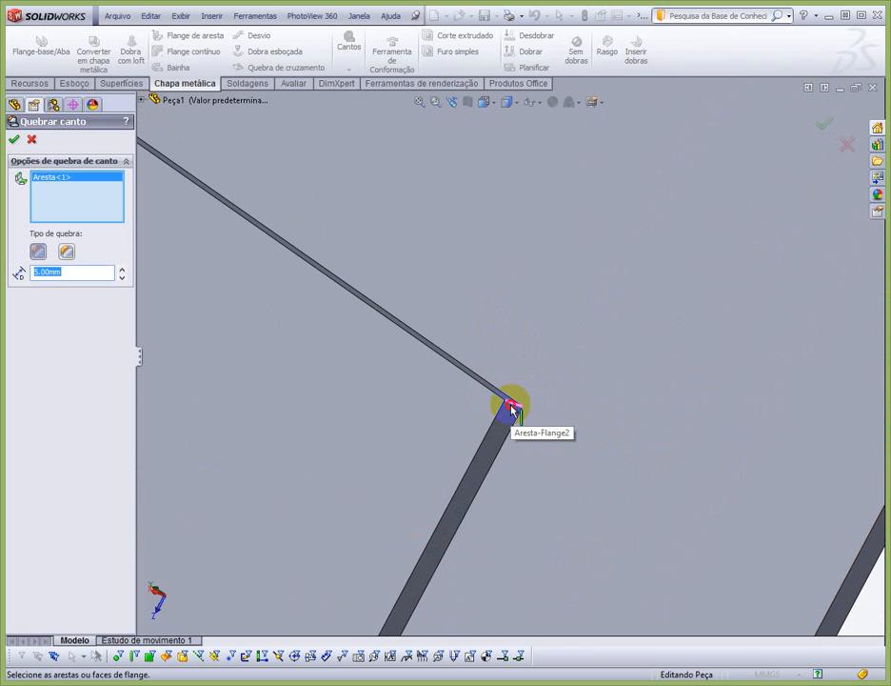
pyautogui.click(510, 410)
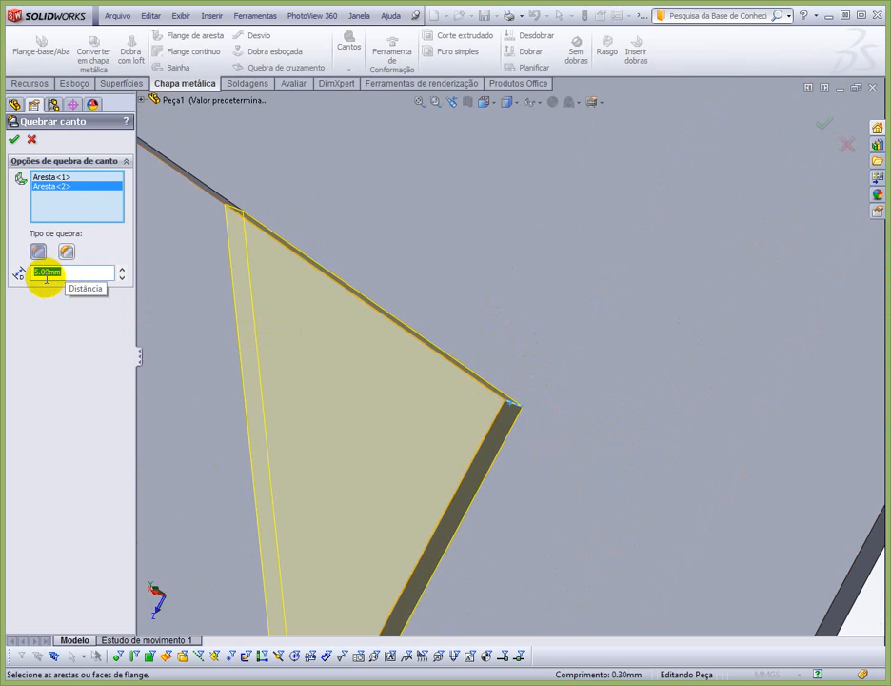
pyautogui.click(14, 139)
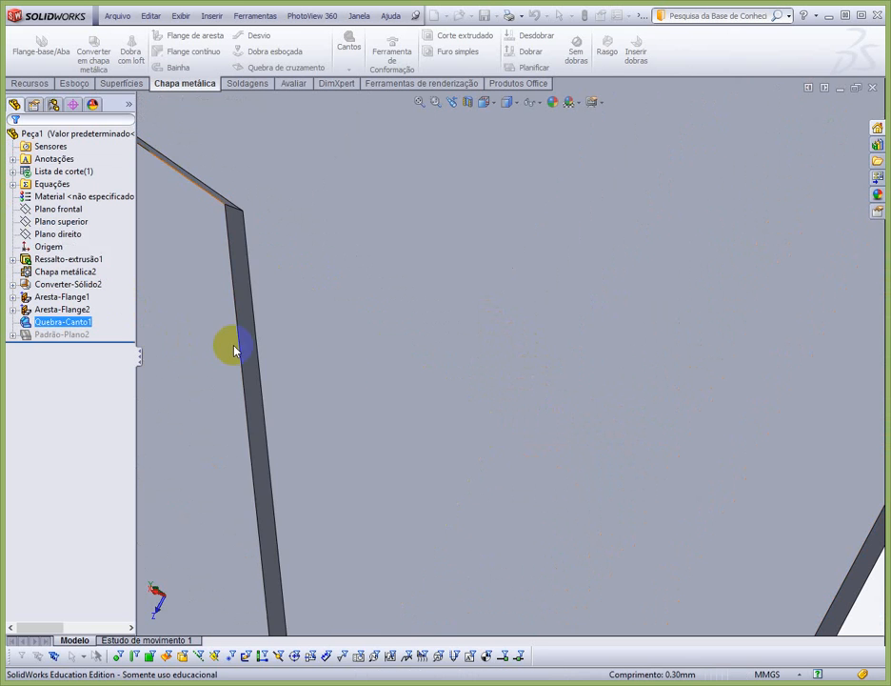
pyautogui.scroll(5, 340, 371)
pyautogui.scroll(-2, 341, 372)
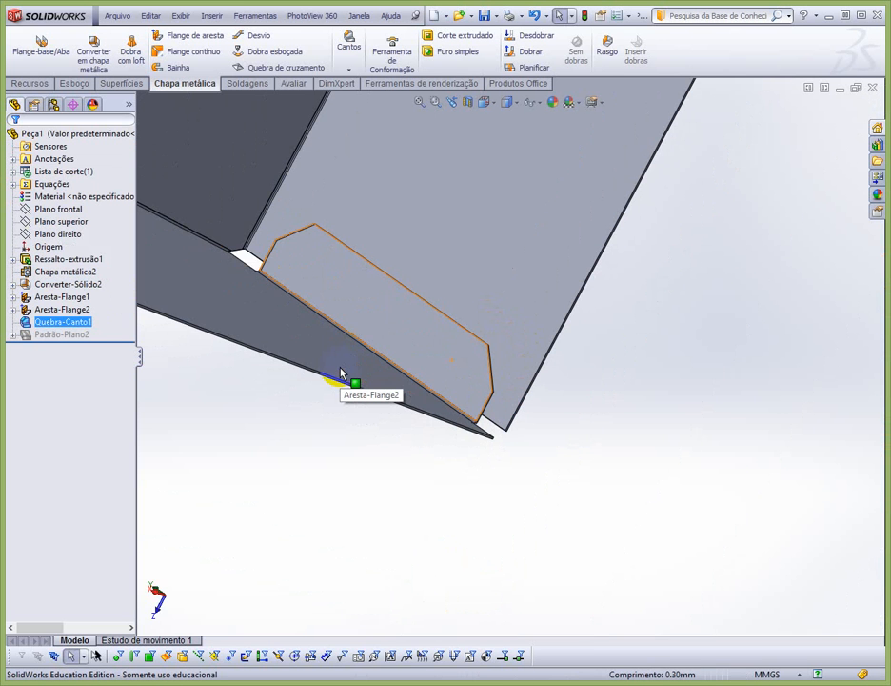
pyautogui.click(387, 515)
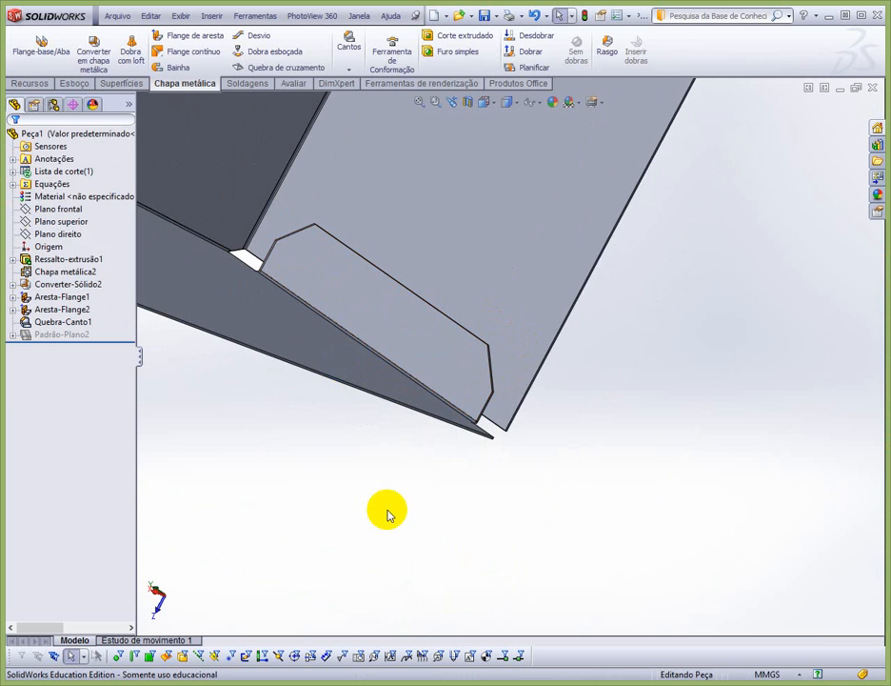
# Step: Start an edge flange along the side panel's long straight edge at the body's open end, directed inward toward the opposite side
pyautogui.scroll(5, 425, 505)
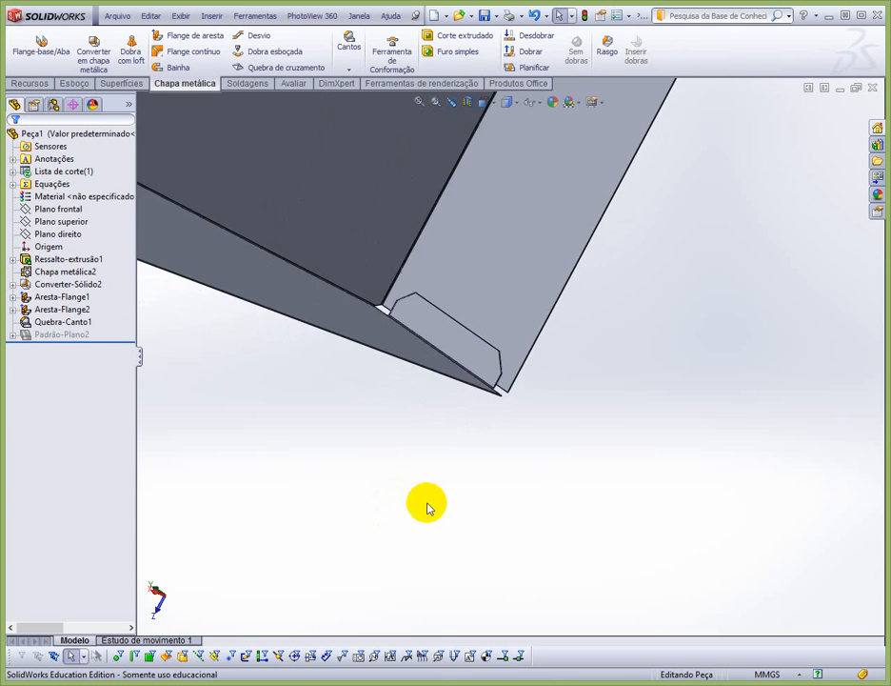
pyautogui.moveTo(426, 506); pyautogui.dragTo(502, 461, button='middle')
pyautogui.scroll(-5, 372, 317)
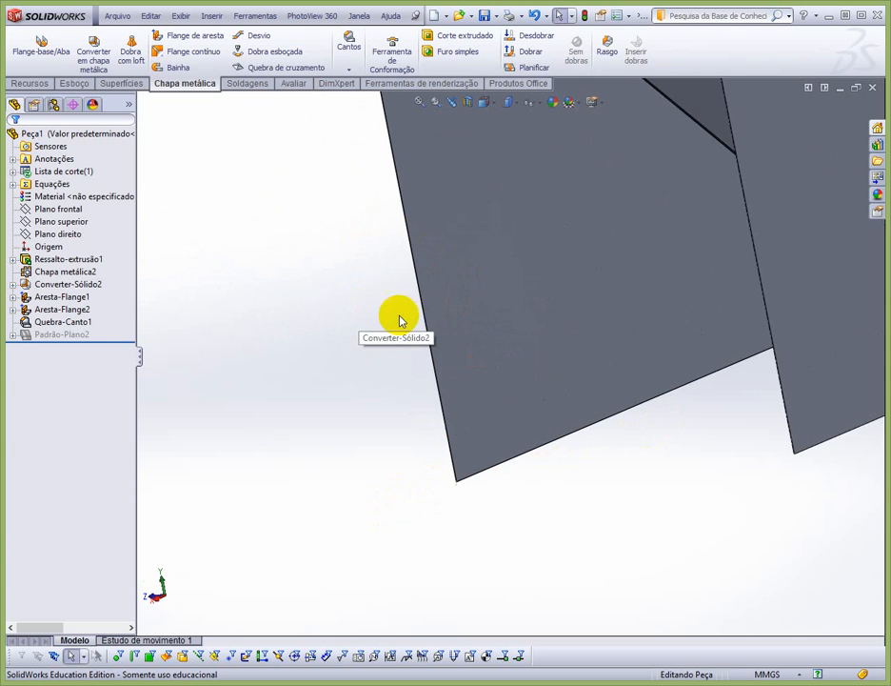
pyautogui.click(180, 35)
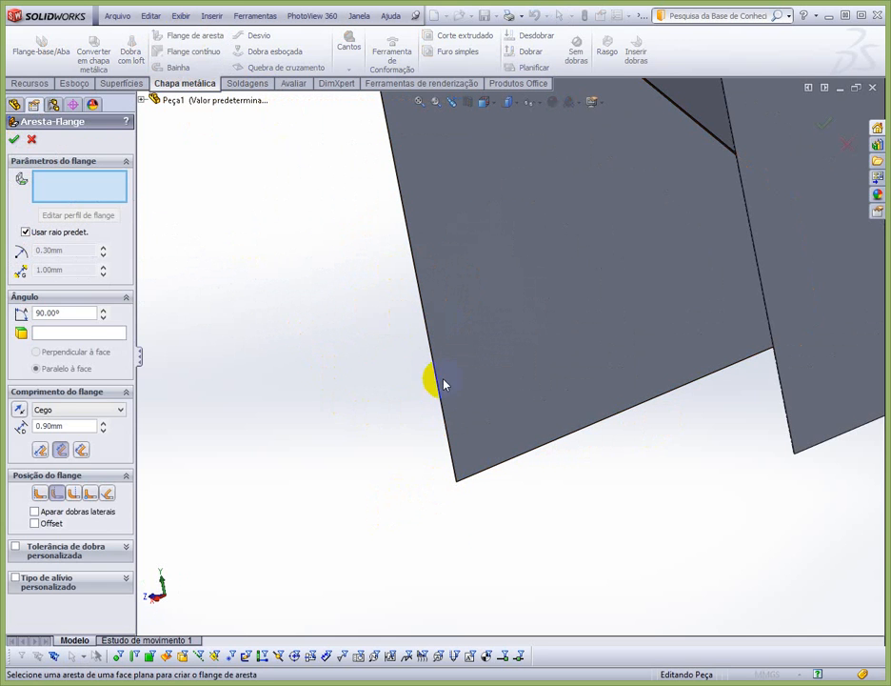
pyautogui.scroll(-3, 462, 382)
pyautogui.click(483, 398)
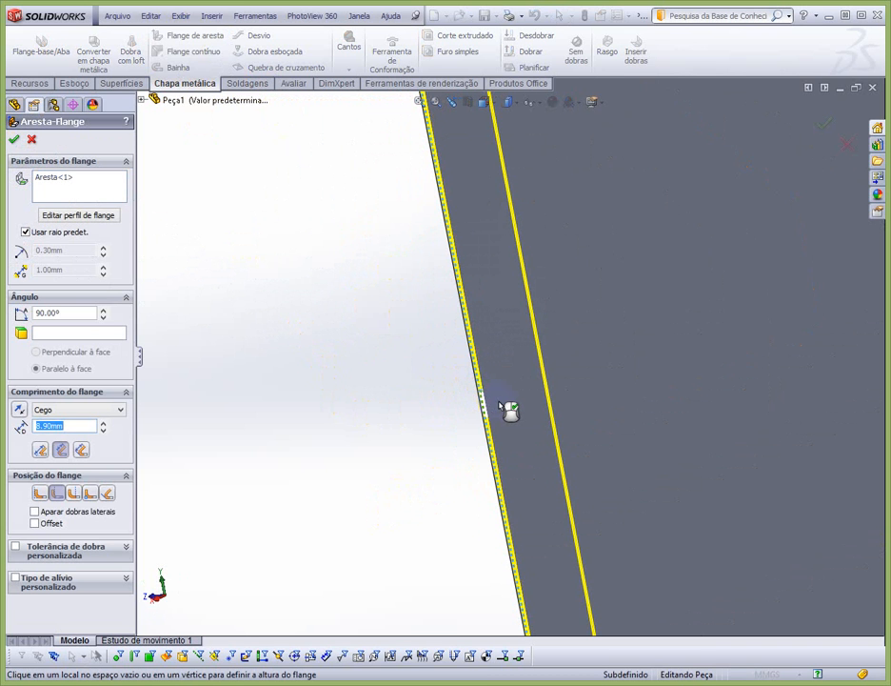
pyautogui.moveTo(508, 410); pyautogui.dragTo(560, 390, button='middle')
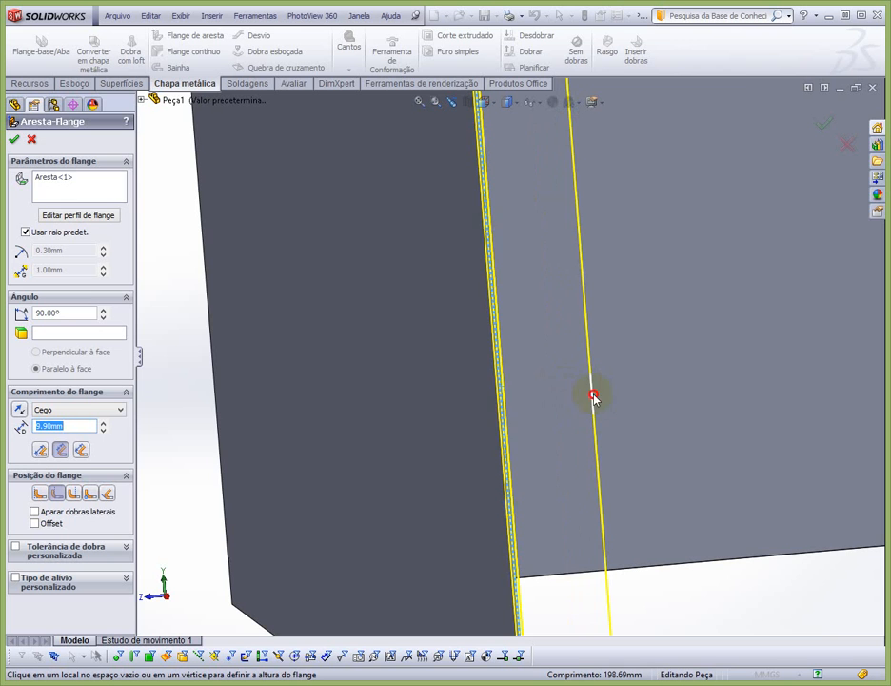
pyautogui.click(593, 397)
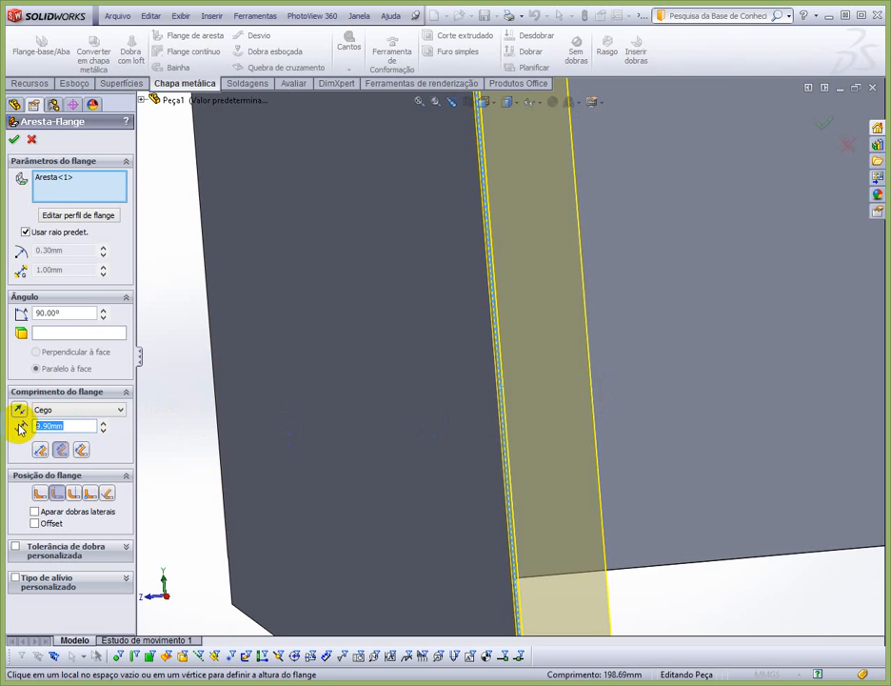
# Step: Set the edge flange's length to 10 mm and its flange position to material inside
pyautogui.write('10')
pyautogui.press('Return')
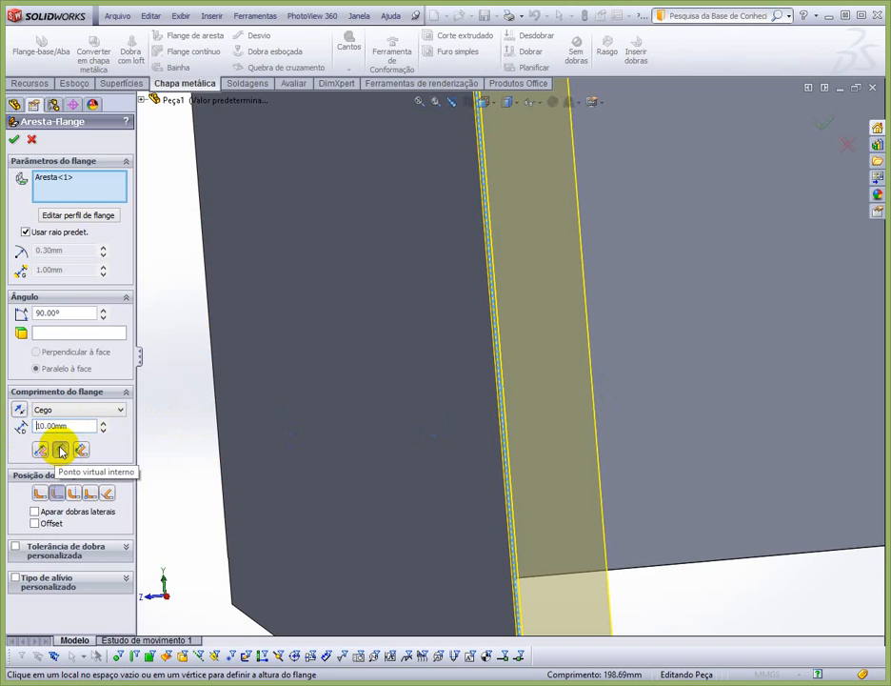
pyautogui.click(39, 494)
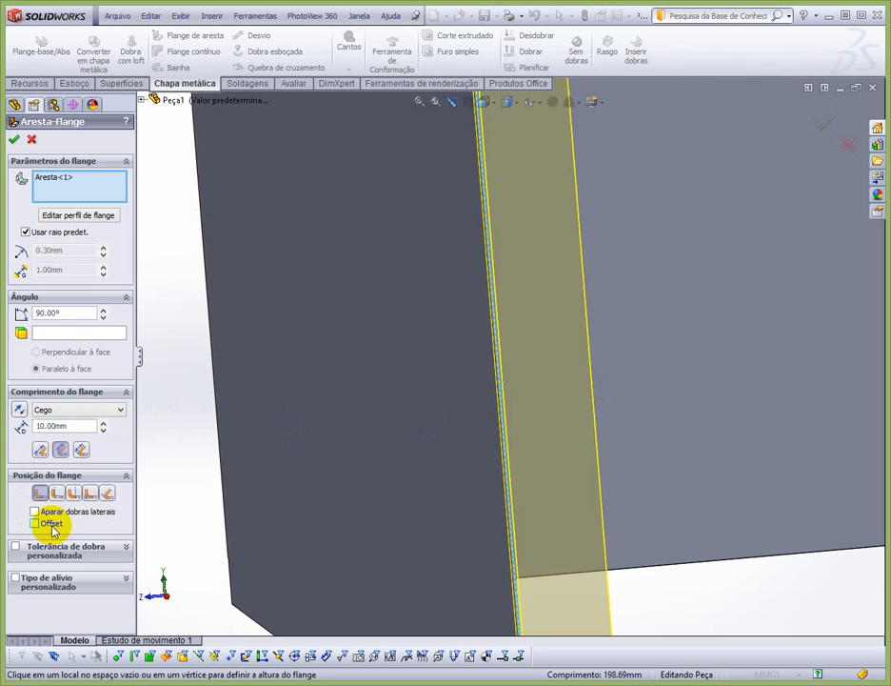
# Step: Examine how the flange preview meets the roof panel and its corner flange, and how it runs along the side panel
pyautogui.scroll(9, 197, 488)
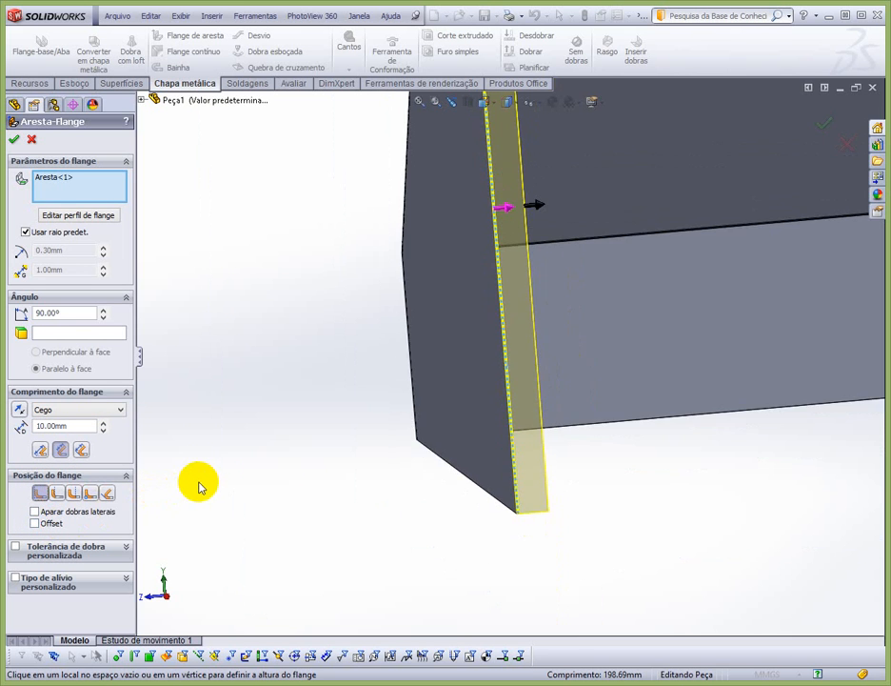
pyautogui.scroll(-8, 502, 225)
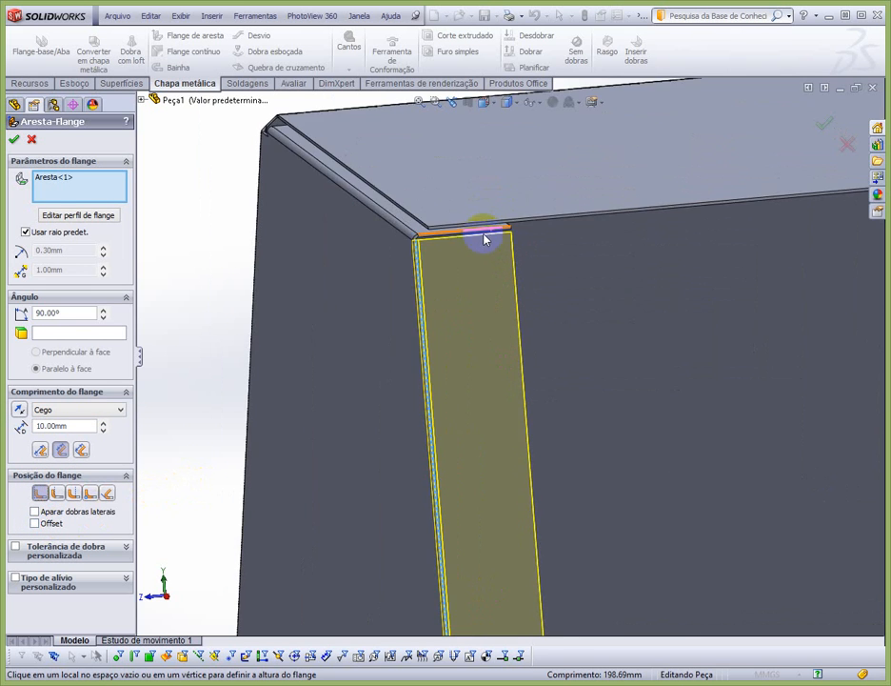
pyautogui.scroll(-2, 456, 263)
pyautogui.scroll(-3, 422, 282)
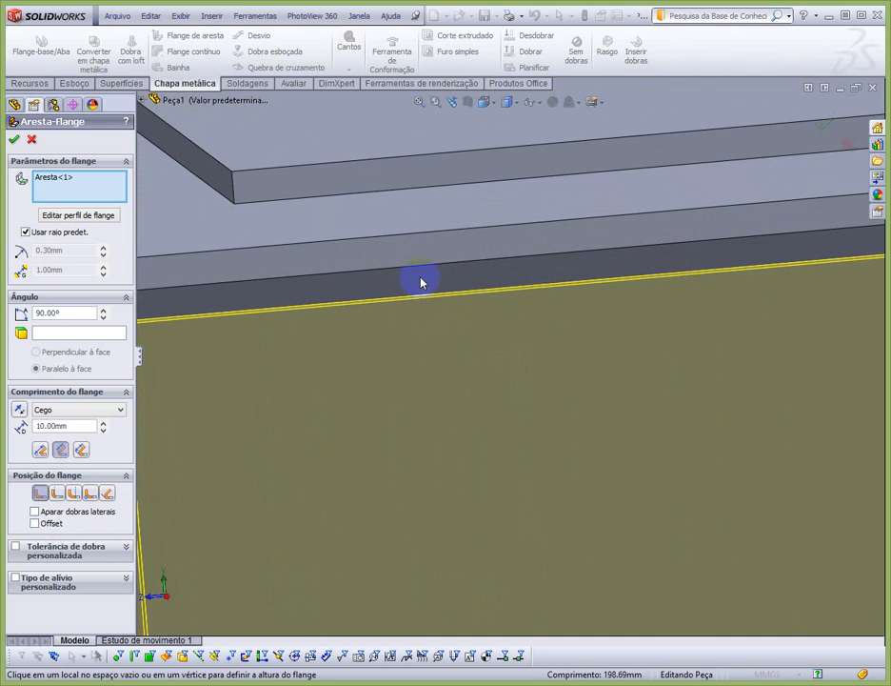
pyautogui.scroll(4, 424, 303)
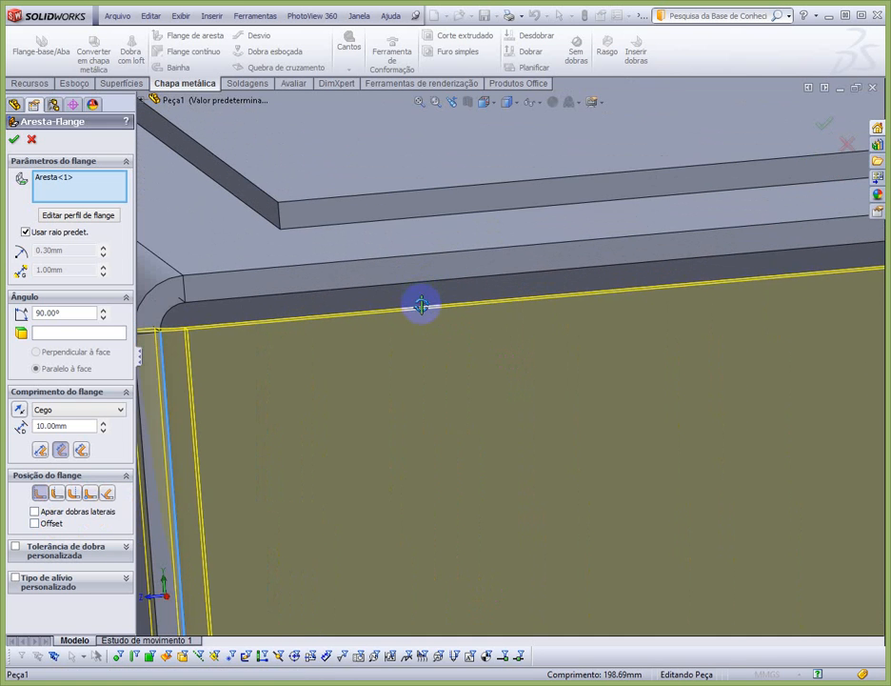
pyautogui.scroll(-6, 424, 310)
pyautogui.scroll(5, 423, 318)
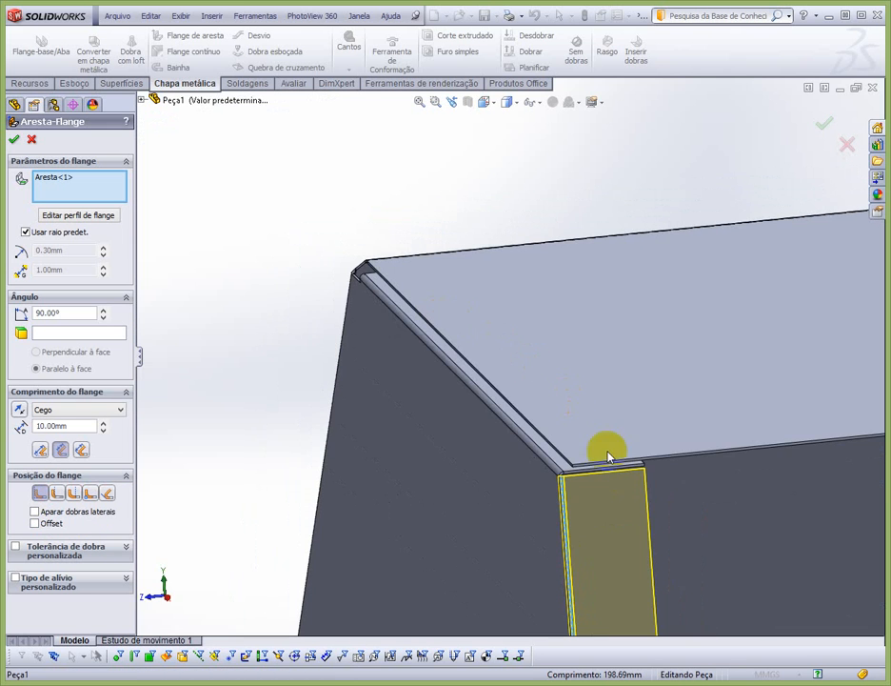
pyautogui.scroll(-5, 601, 482)
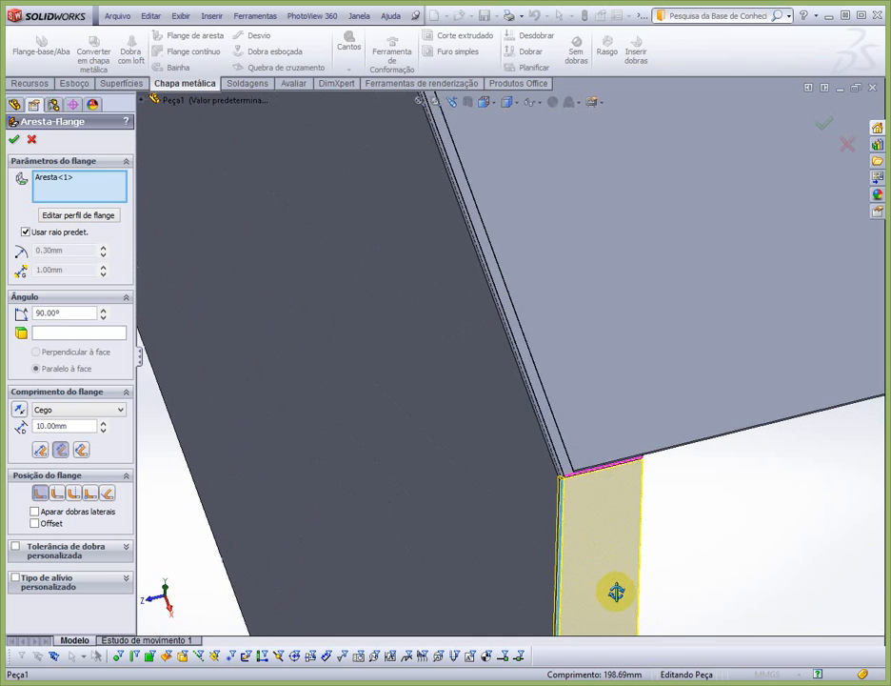
pyautogui.moveTo(616, 593); pyautogui.dragTo(623, 645, button='middle')
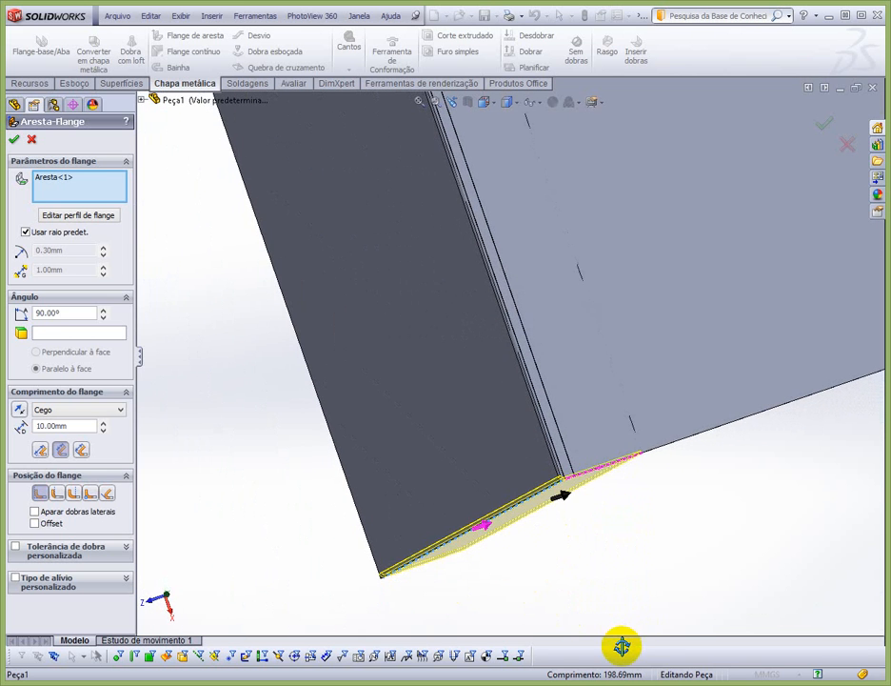
pyautogui.scroll(-8, 589, 487)
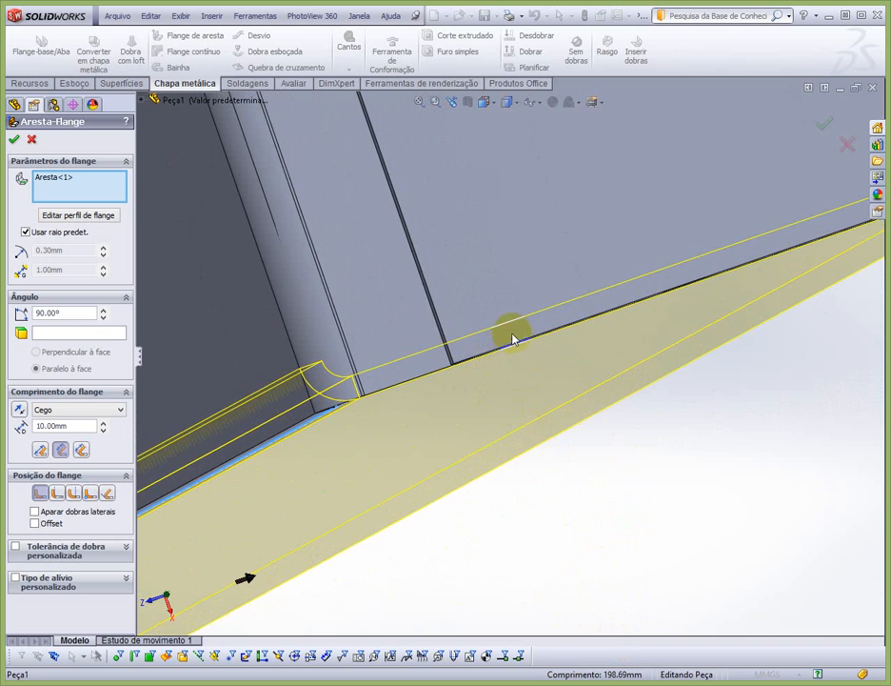
pyautogui.moveTo(510, 353); pyautogui.dragTo(532, 360, button='middle')
pyautogui.scroll(6, 532, 360)
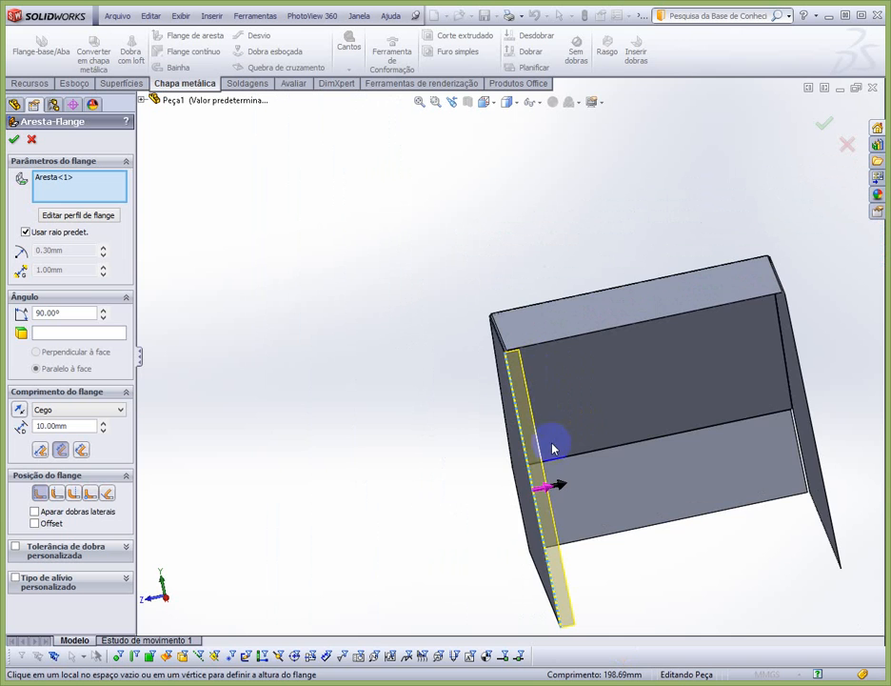
pyautogui.scroll(4, 555, 453)
pyautogui.scroll(-5, 528, 437)
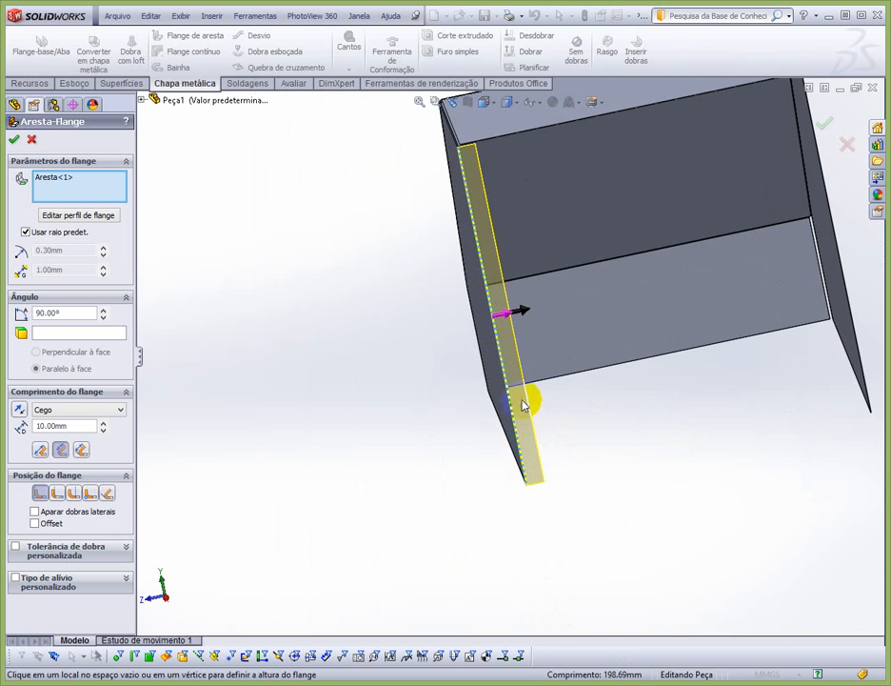
# Step: Edit the flange profile and pull both ends inward along the panel edge, leaving it about 124 mm long and about 32 mm from the panel's lower tip
pyautogui.click(95, 215)
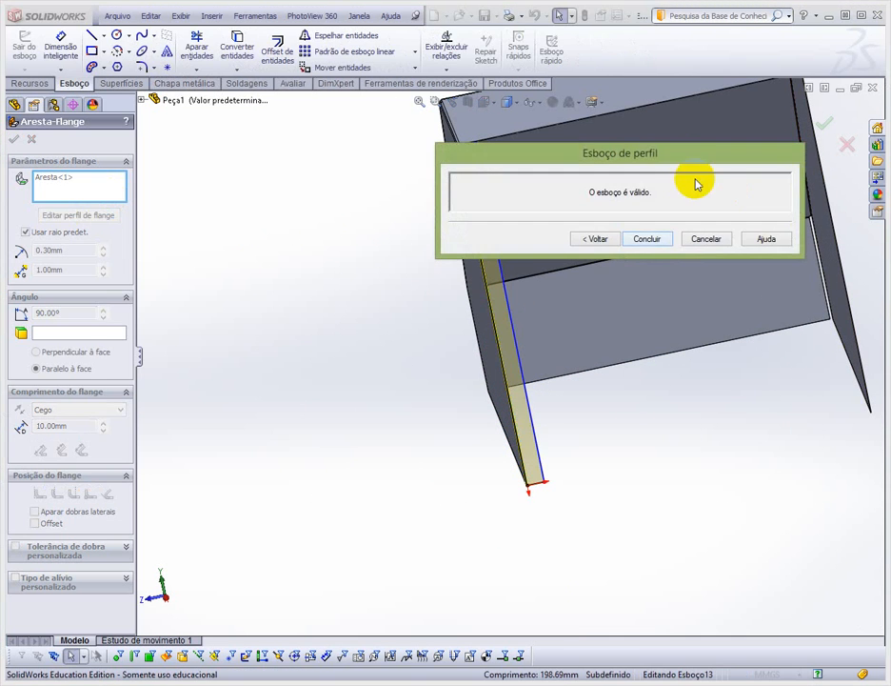
pyautogui.moveTo(692, 158); pyautogui.dragTo(315, 375)
pyautogui.moveTo(457, 147); pyautogui.dragTo(472, 221)
pyautogui.click(527, 536)
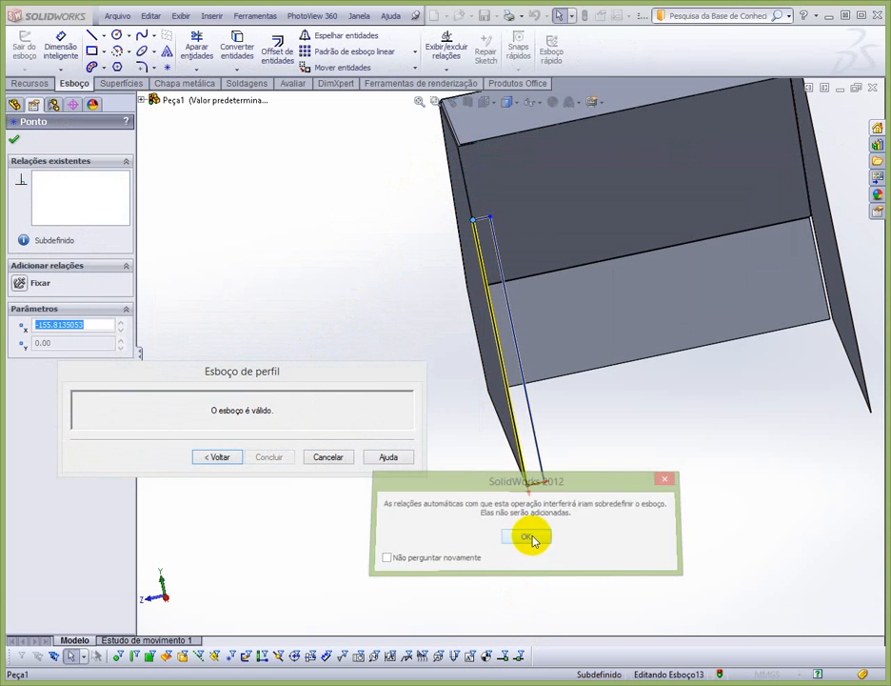
pyautogui.moveTo(534, 502); pyautogui.dragTo(517, 437)
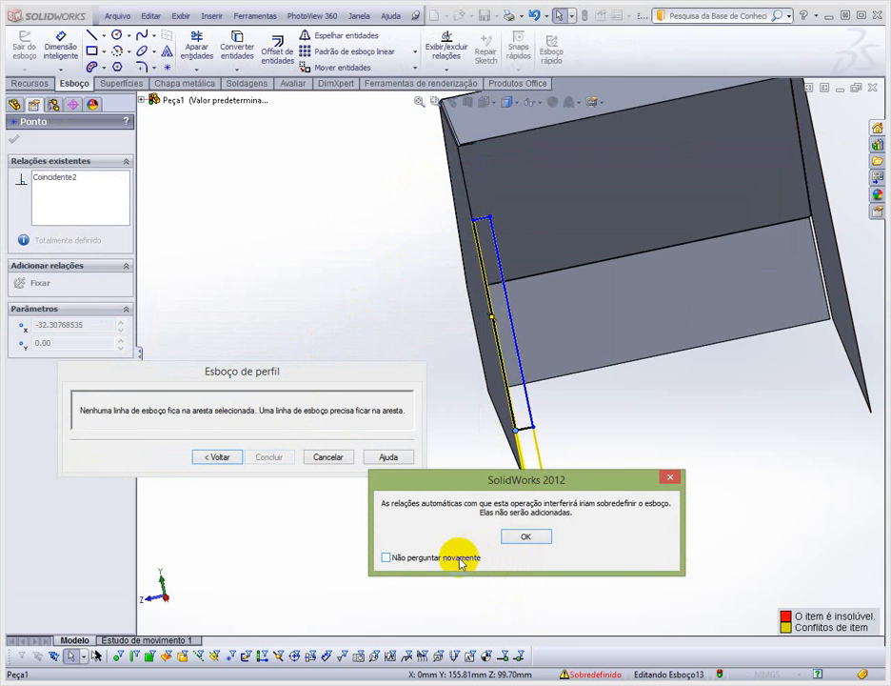
pyautogui.click(461, 561)
pyautogui.click(523, 538)
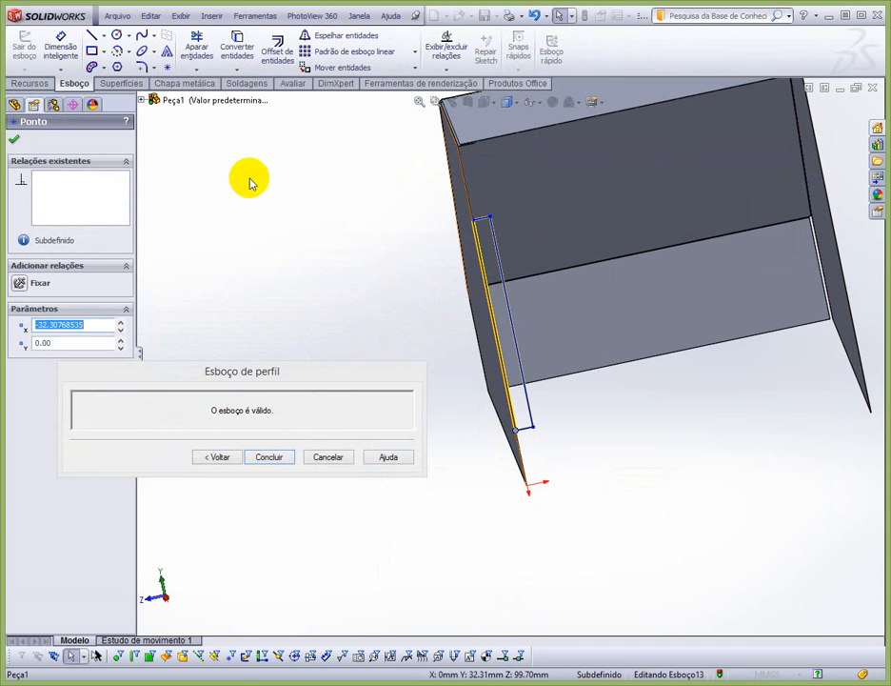
# Step: Dimension the flange profile's long outer line and set its length to 80 mm
pyautogui.click(66, 59)
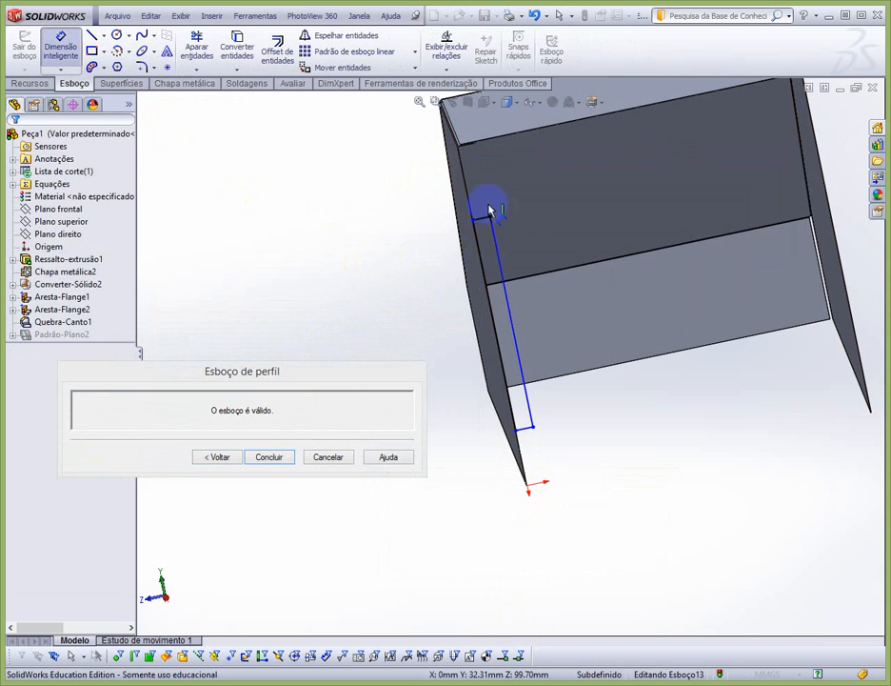
pyautogui.scroll(-5, 462, 165)
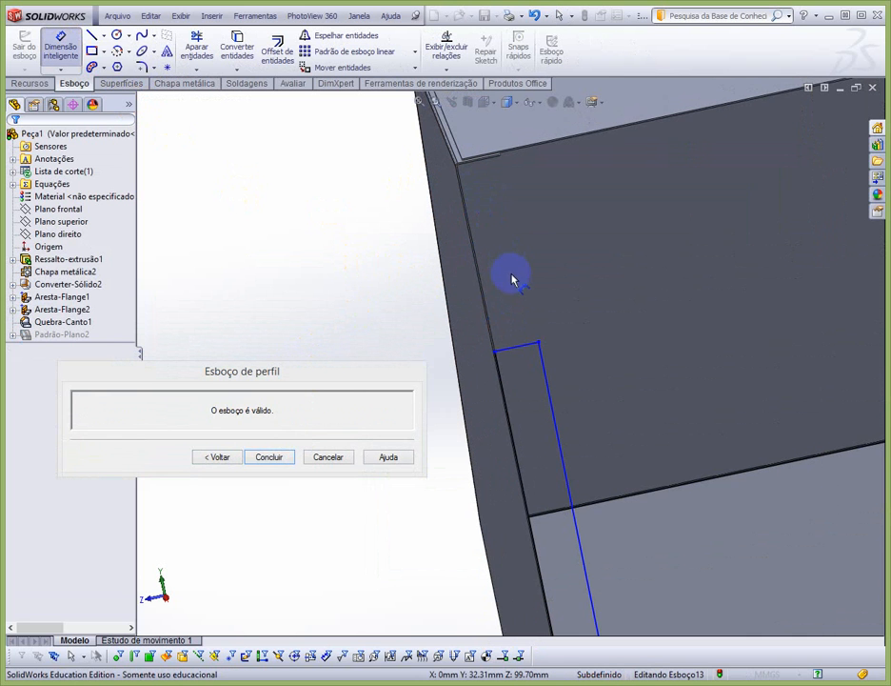
pyautogui.scroll(5, 650, 430)
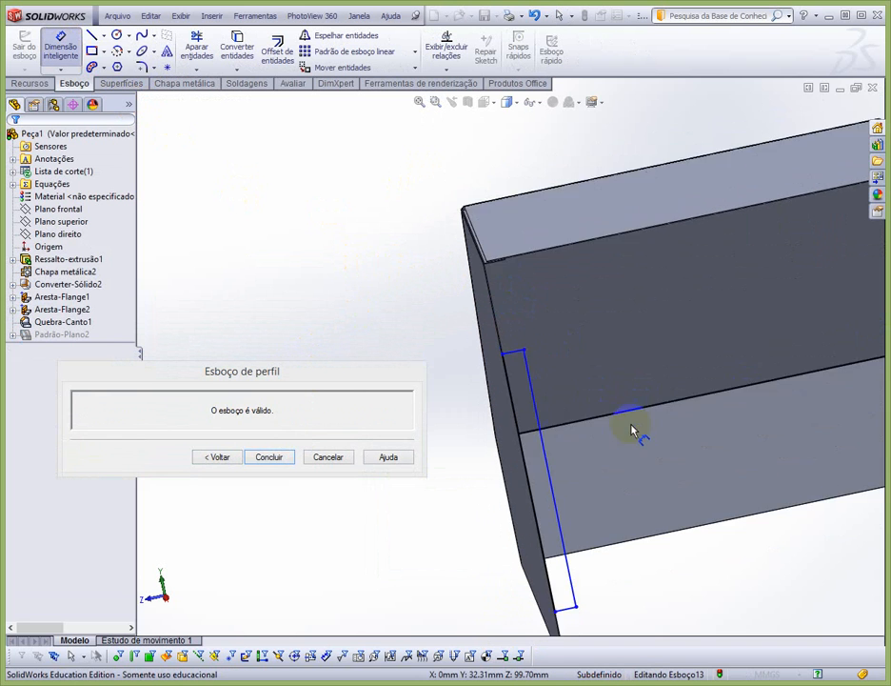
pyautogui.click(557, 488)
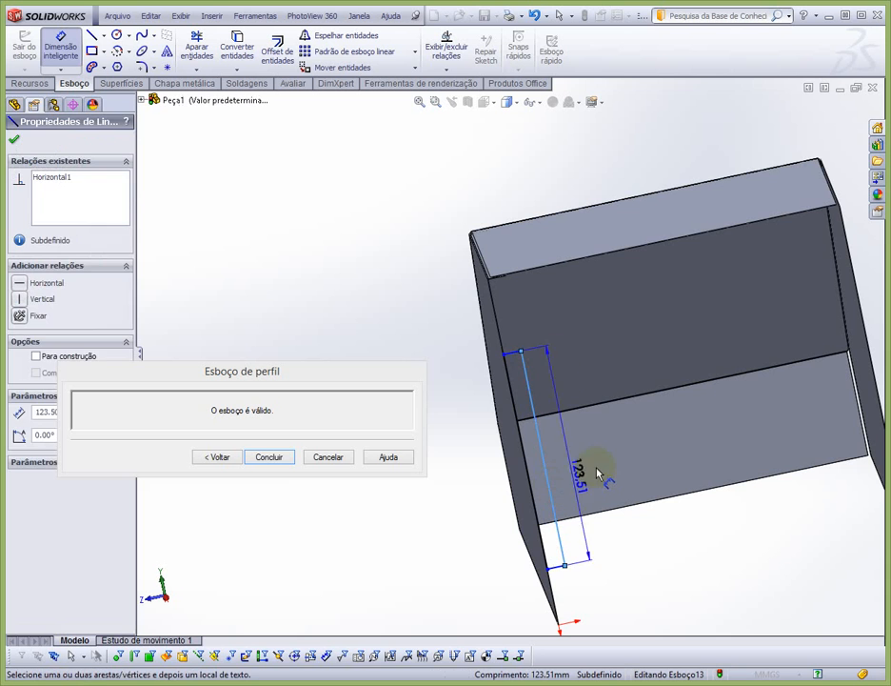
pyautogui.click(611, 454)
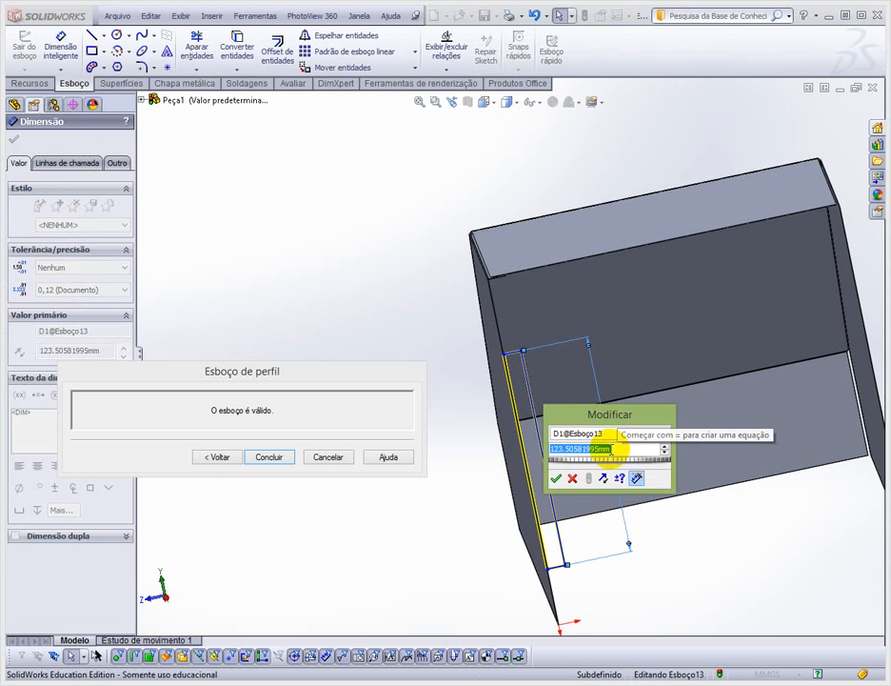
pyautogui.write('80')
pyautogui.press('Return')
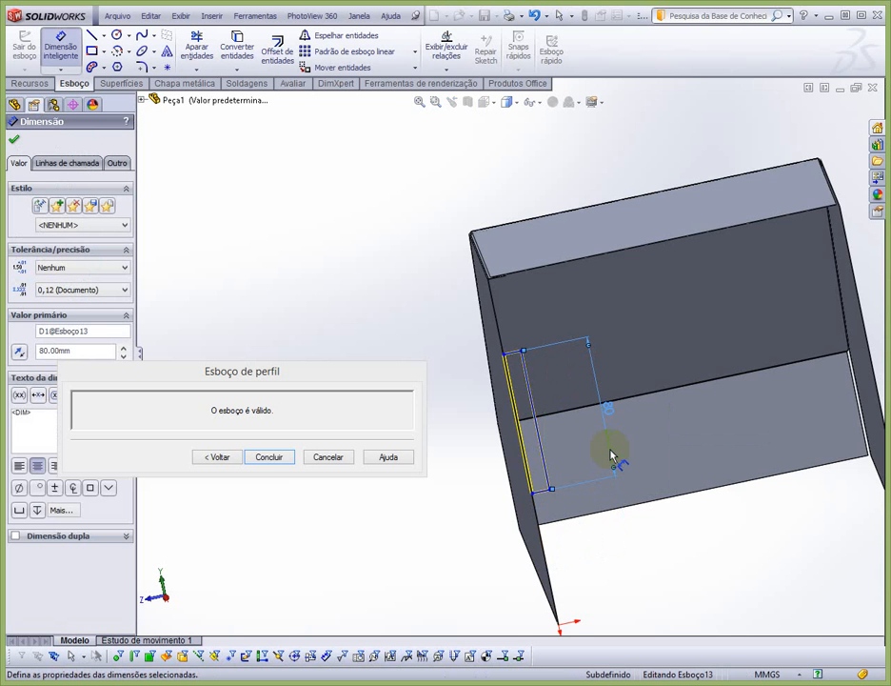
pyautogui.click(320, 302)
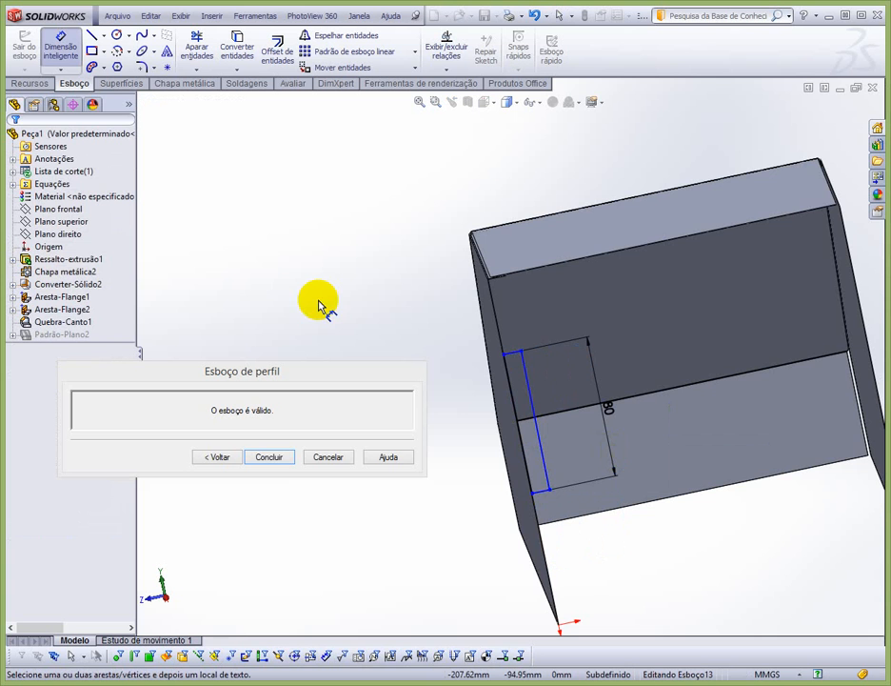
# Step: Dimension the distance from the side panel's lower tip to the profile's nearest end line and set it to 30 mm
pyautogui.scroll(-5, 523, 502)
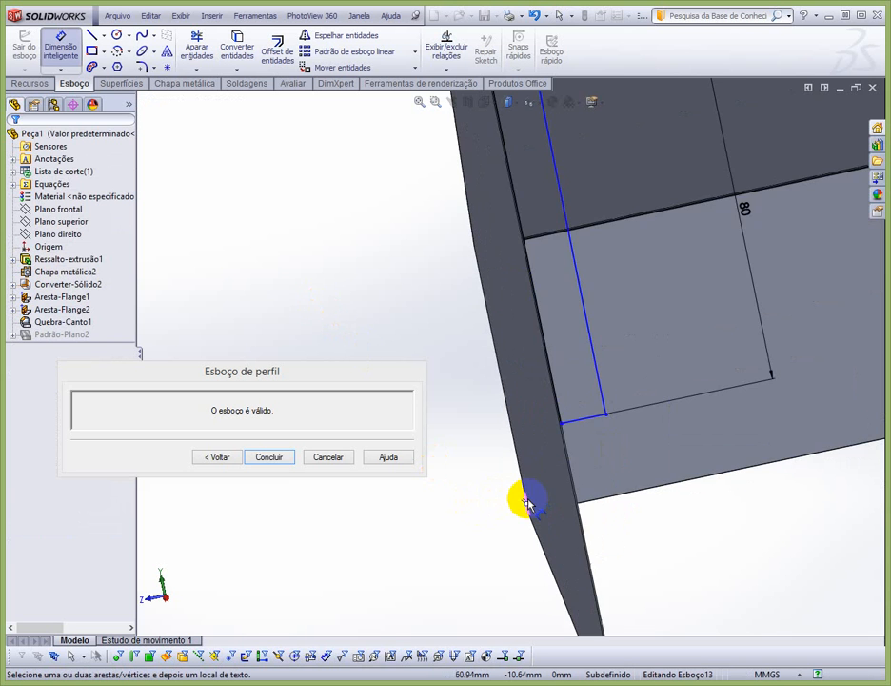
pyautogui.scroll(5, 530, 502)
pyautogui.scroll(-8, 535, 502)
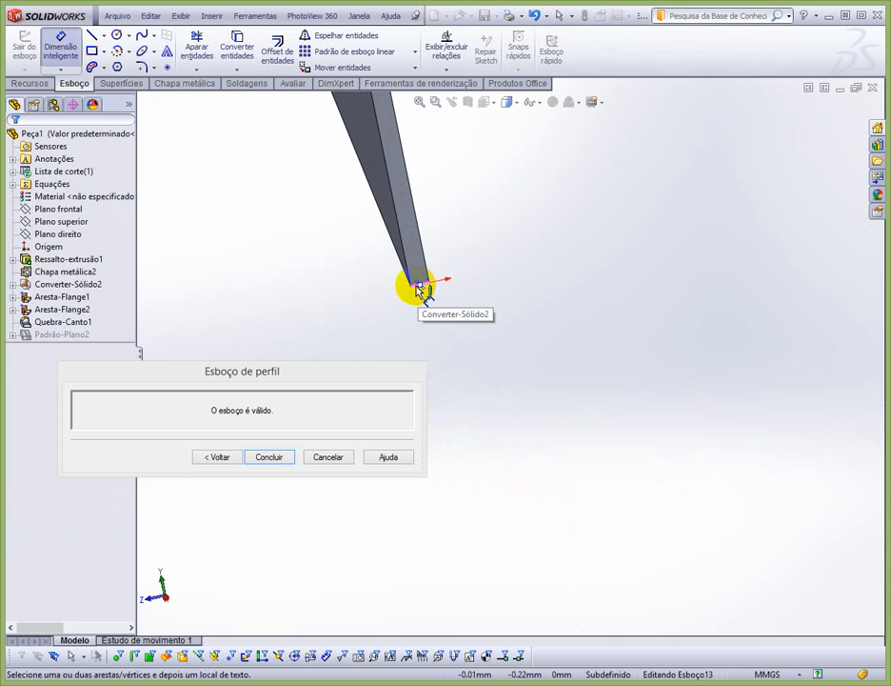
pyautogui.click(416, 288)
pyautogui.scroll(6, 483, 287)
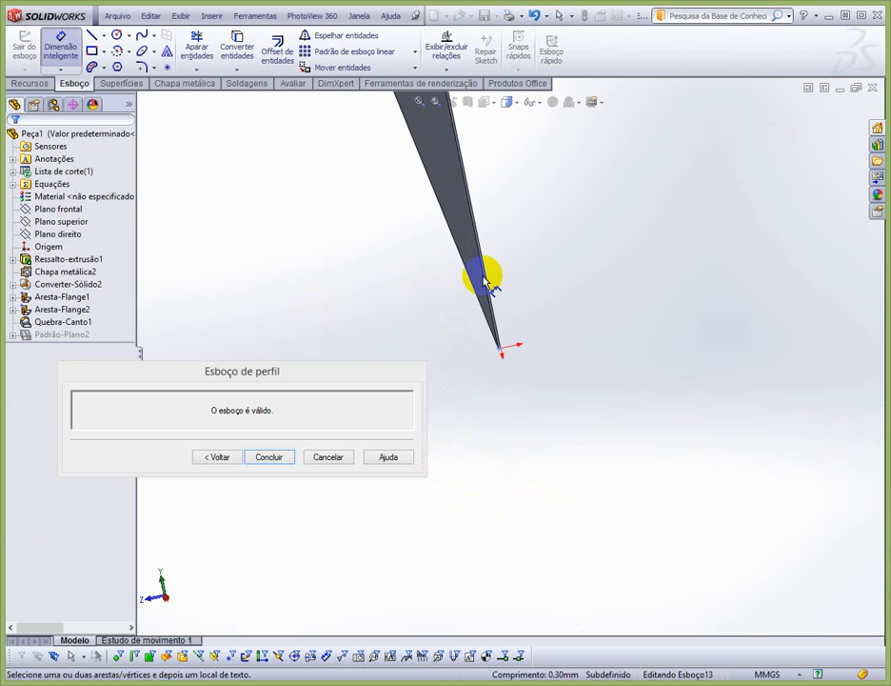
pyautogui.scroll(2, 494, 224)
pyautogui.scroll(-4, 481, 143)
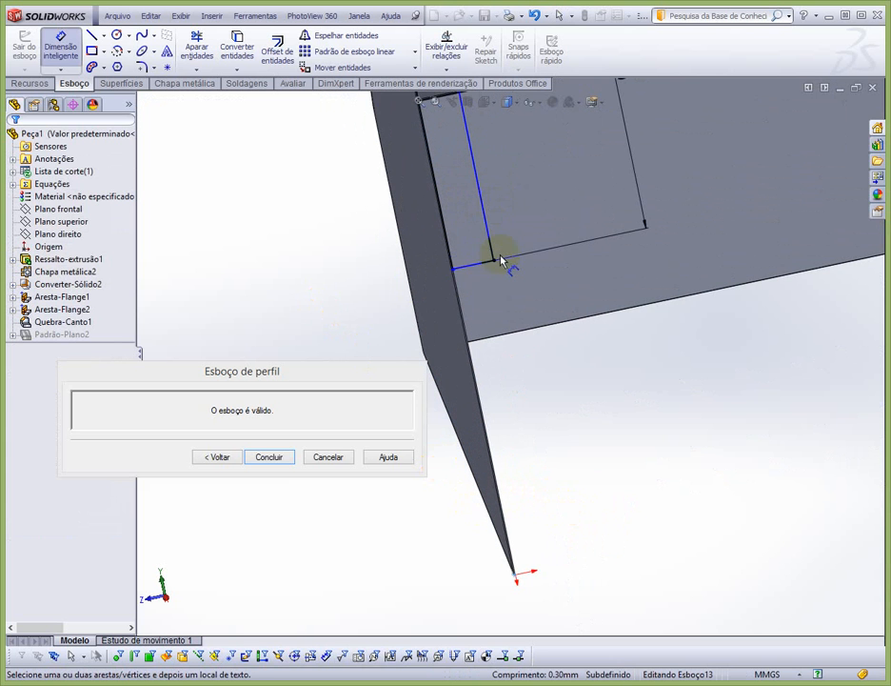
pyautogui.click(478, 266)
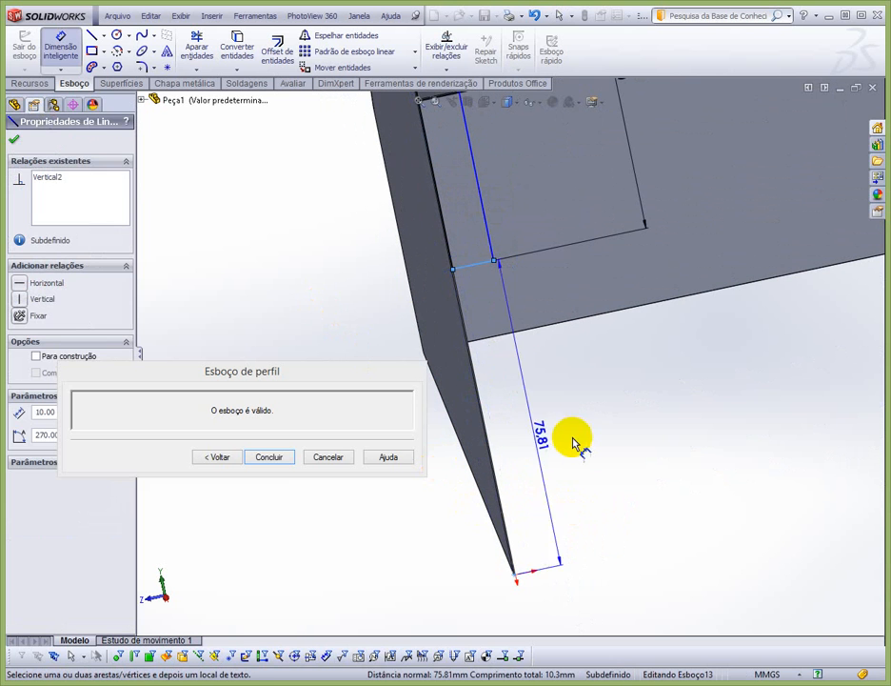
pyautogui.click(689, 413)
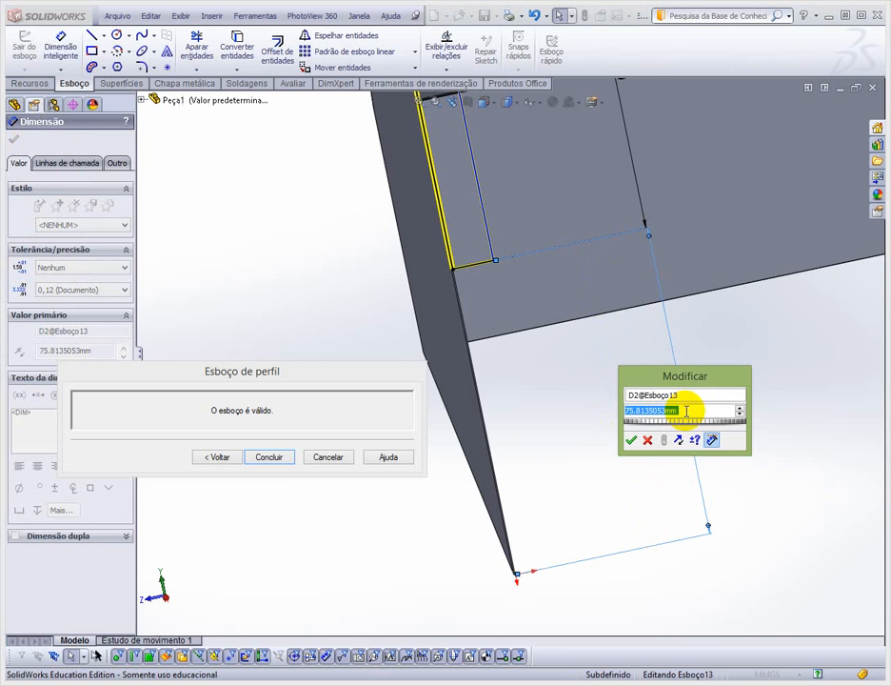
pyautogui.write('30')
pyautogui.press('Return')
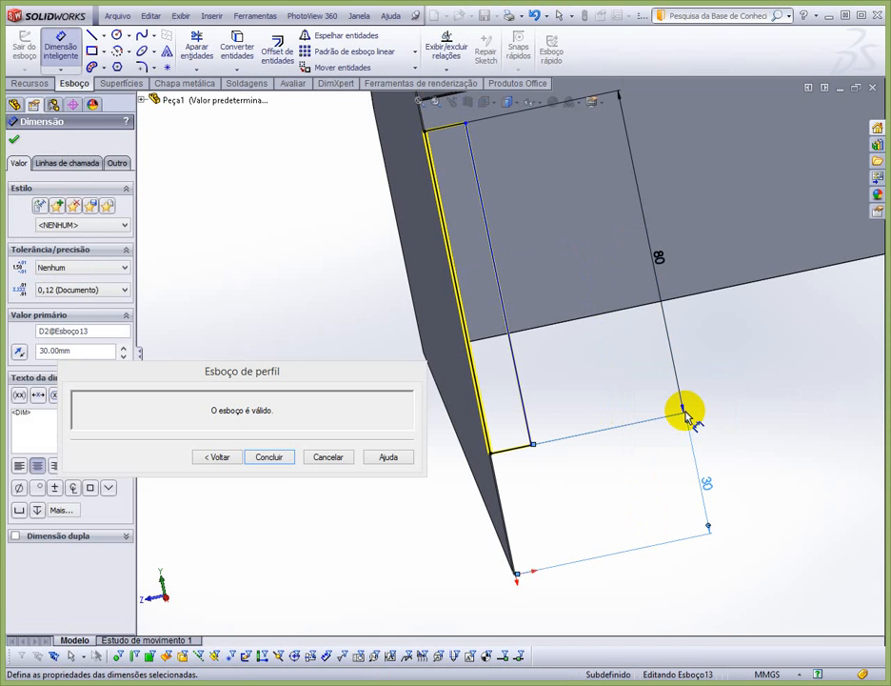
pyautogui.click(345, 523)
# Step: Round both free outer corners of the flange profile with 2 mm sketch fillets
pyautogui.scroll(3, 511, 442)
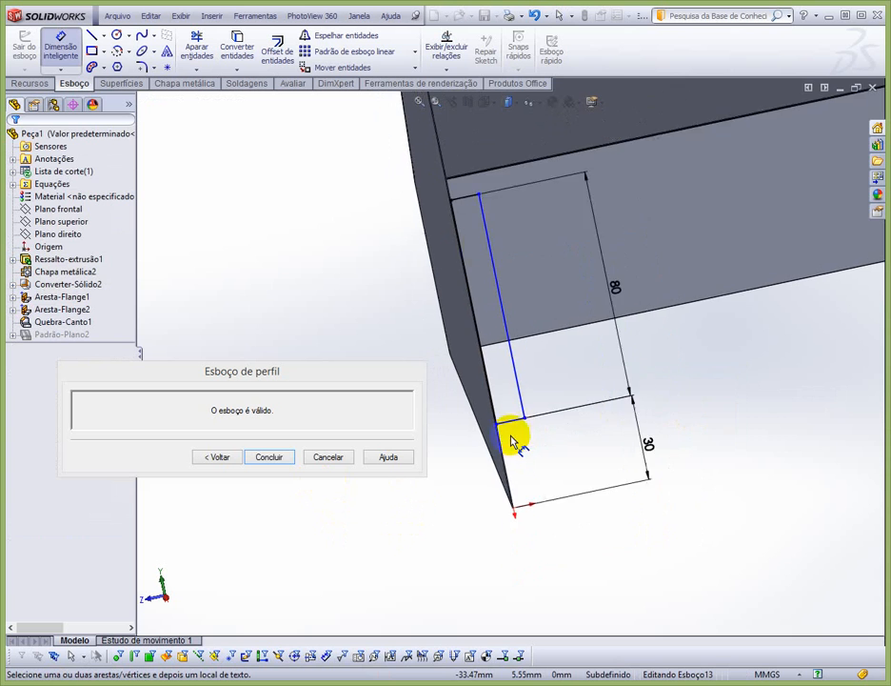
pyautogui.scroll(-6, 488, 249)
pyautogui.scroll(-3, 489, 253)
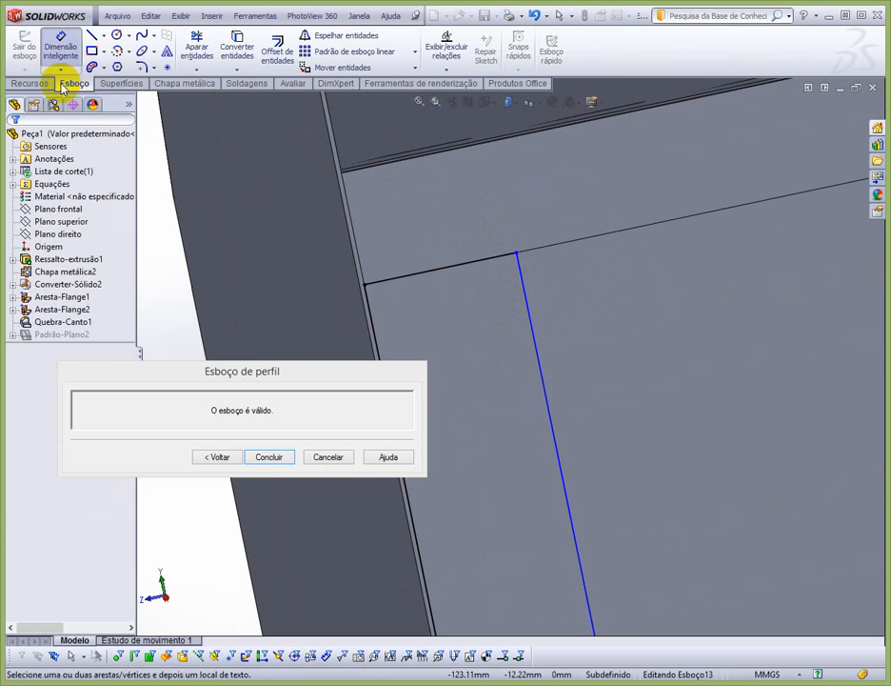
pyautogui.click(142, 69)
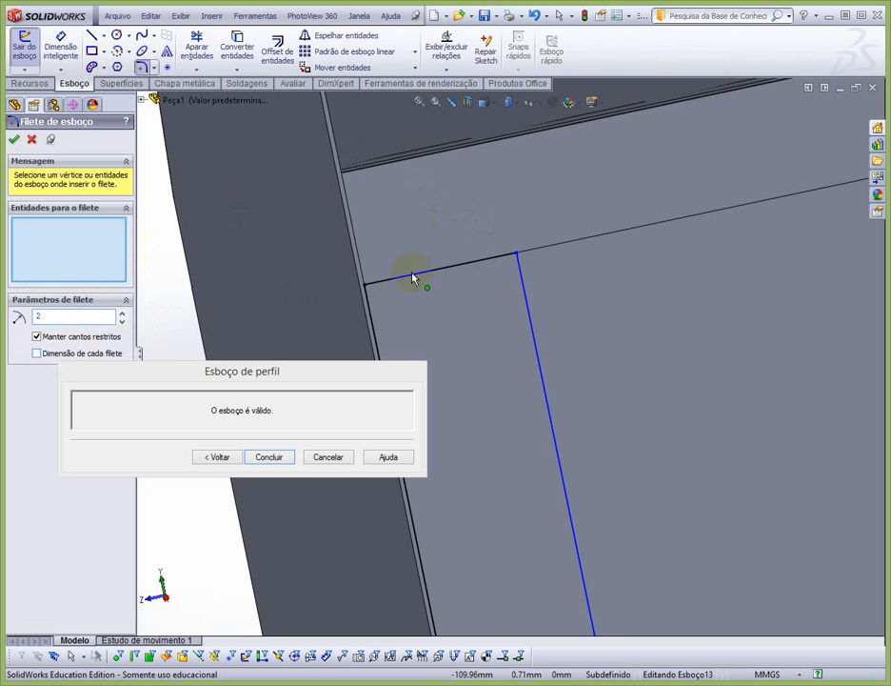
pyautogui.click(515, 258)
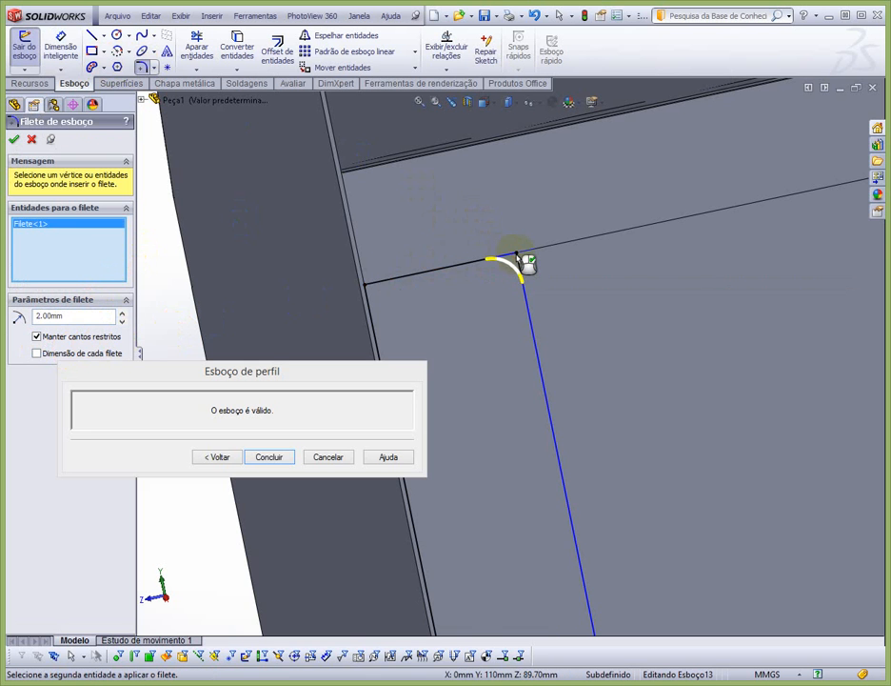
pyautogui.scroll(12, 573, 334)
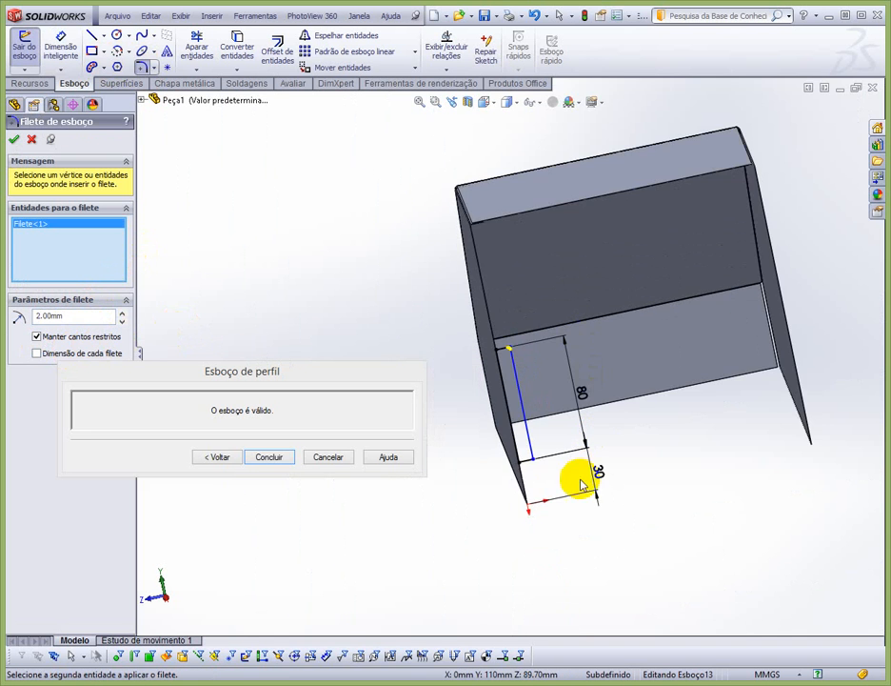
pyautogui.scroll(-7, 540, 480)
pyautogui.click(515, 359)
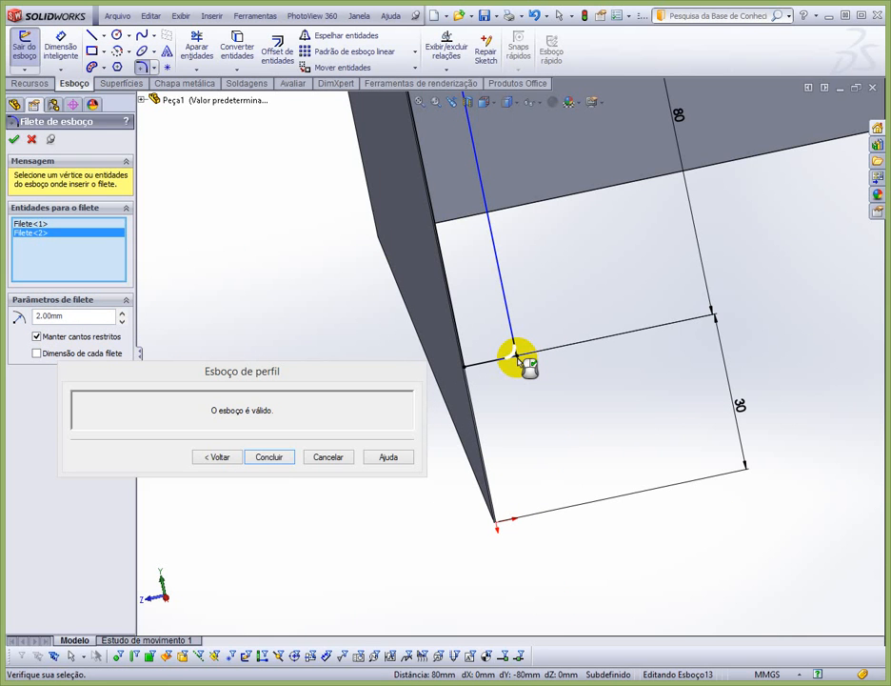
pyautogui.rightClick(519, 361)
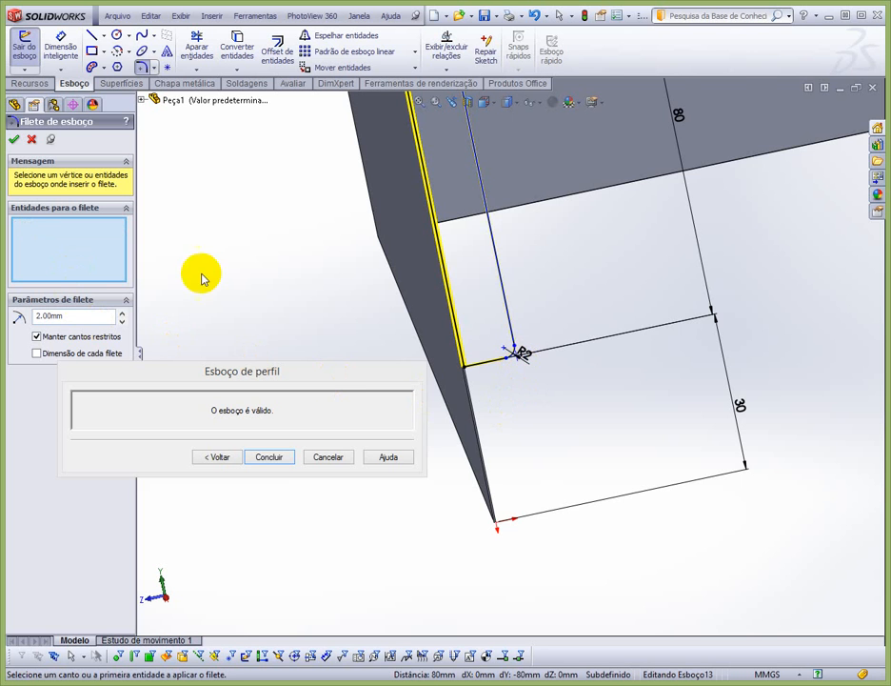
# Step: Finish the edge flange with the edited profile and inspect the rounded flange on the side panel
pyautogui.moveTo(488, 373); pyautogui.dragTo(495, 229, button='middle')
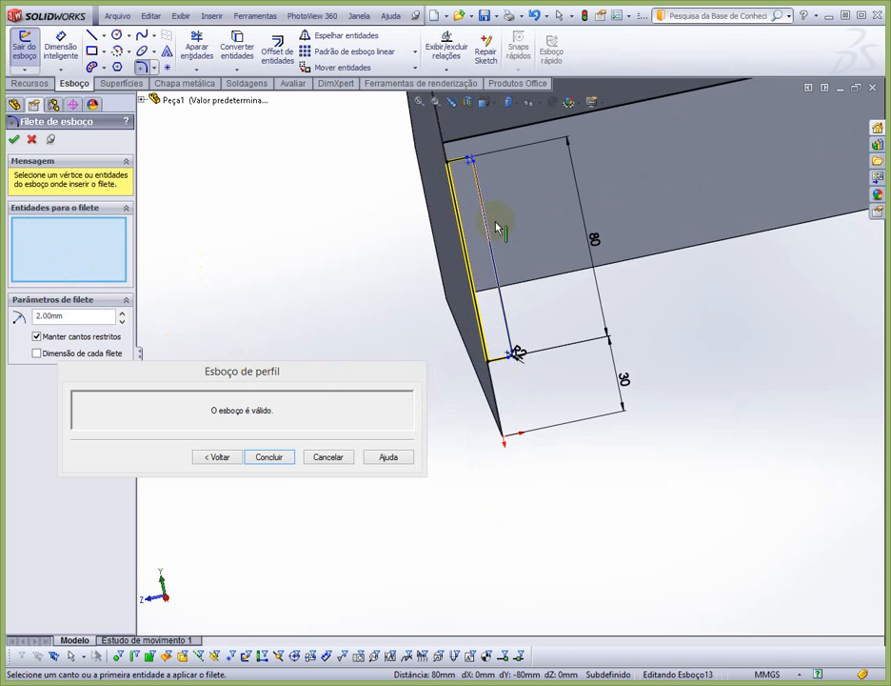
pyautogui.click(268, 458)
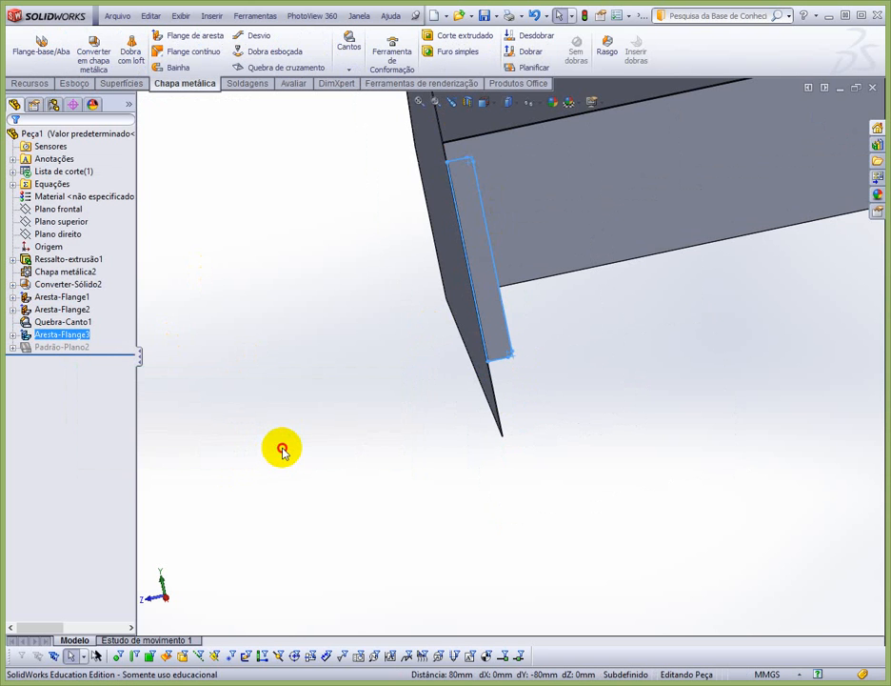
pyautogui.moveTo(627, 441); pyautogui.dragTo(584, 463, button='middle')
pyautogui.scroll(5, 537, 441)
pyautogui.scroll(-5, 364, 319)
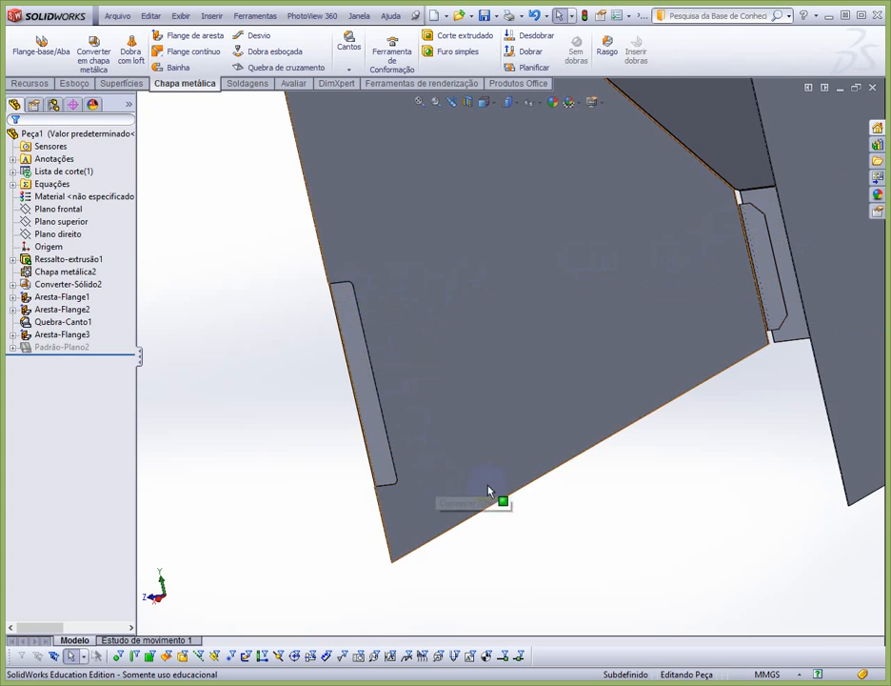
pyautogui.scroll(5, 519, 473)
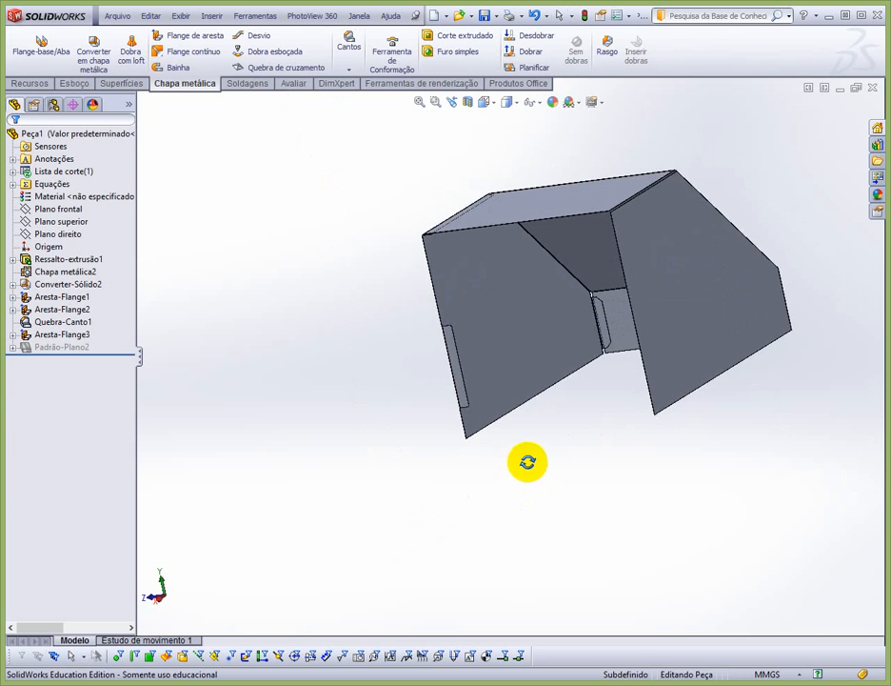